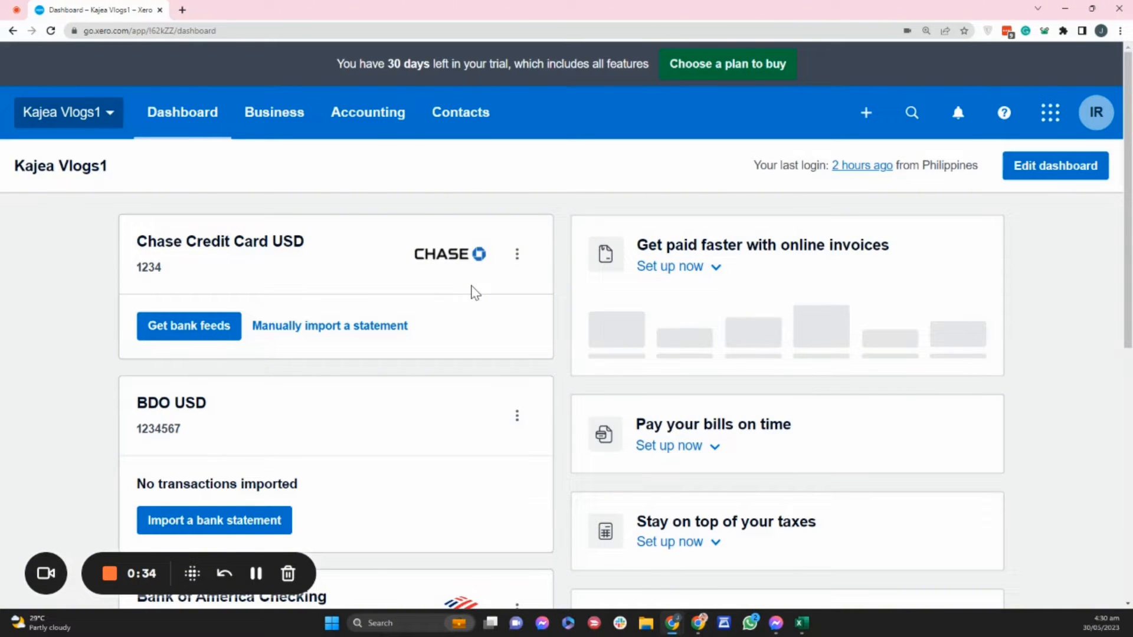
pyautogui.click(258, 117)
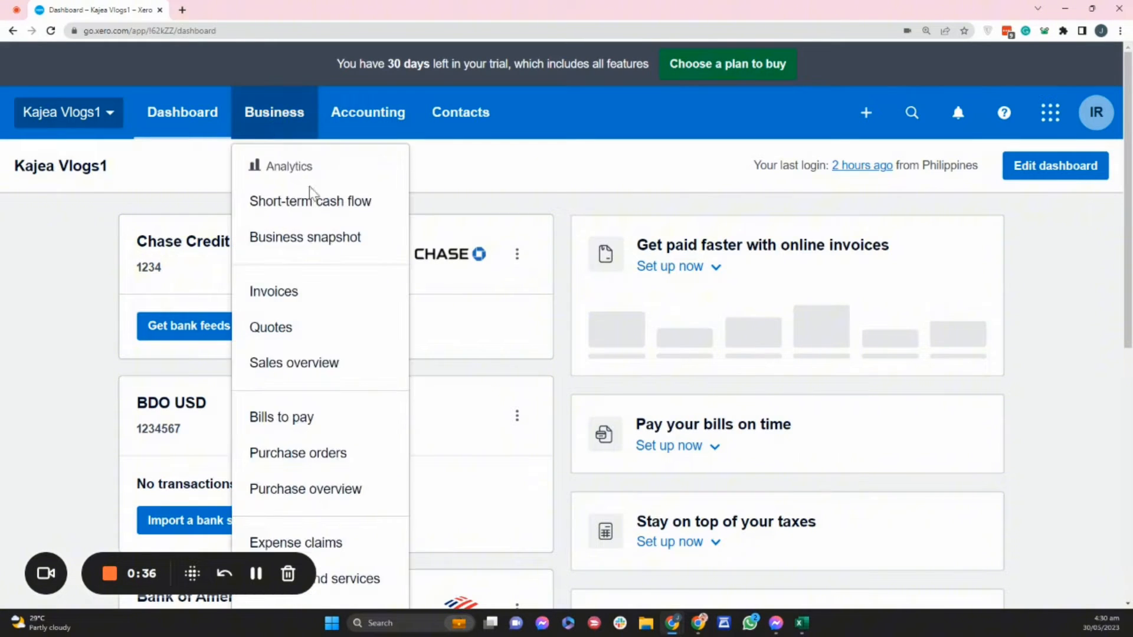
pyautogui.scroll(-3, 329, 214)
pyautogui.scroll(3, 341, 237)
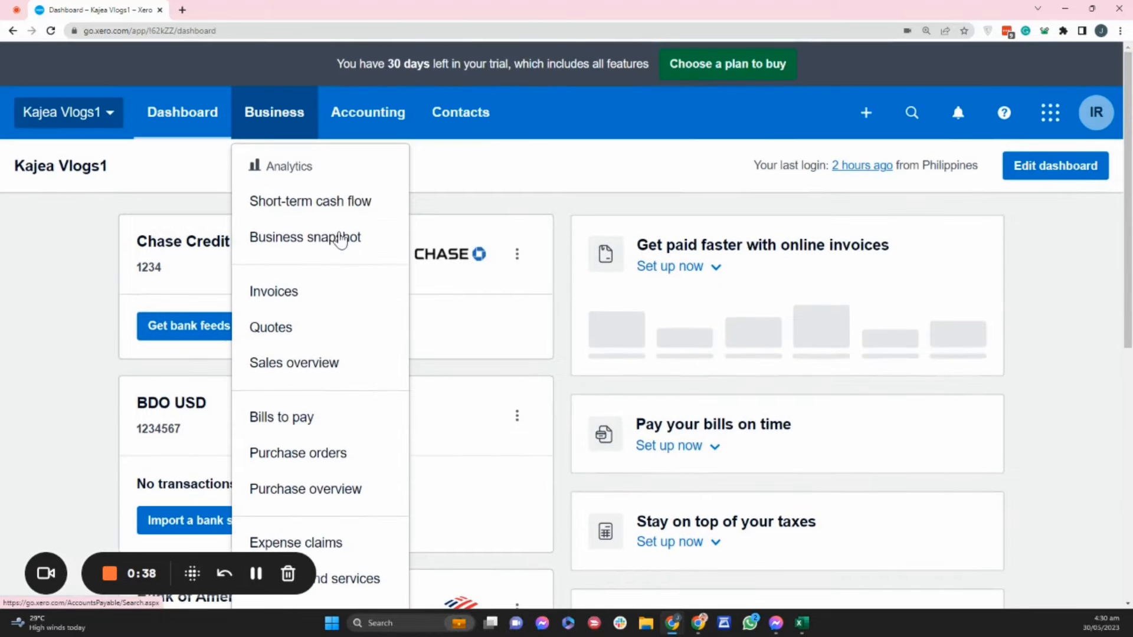
pyautogui.click(374, 125)
pyautogui.scroll(-2, 402, 174)
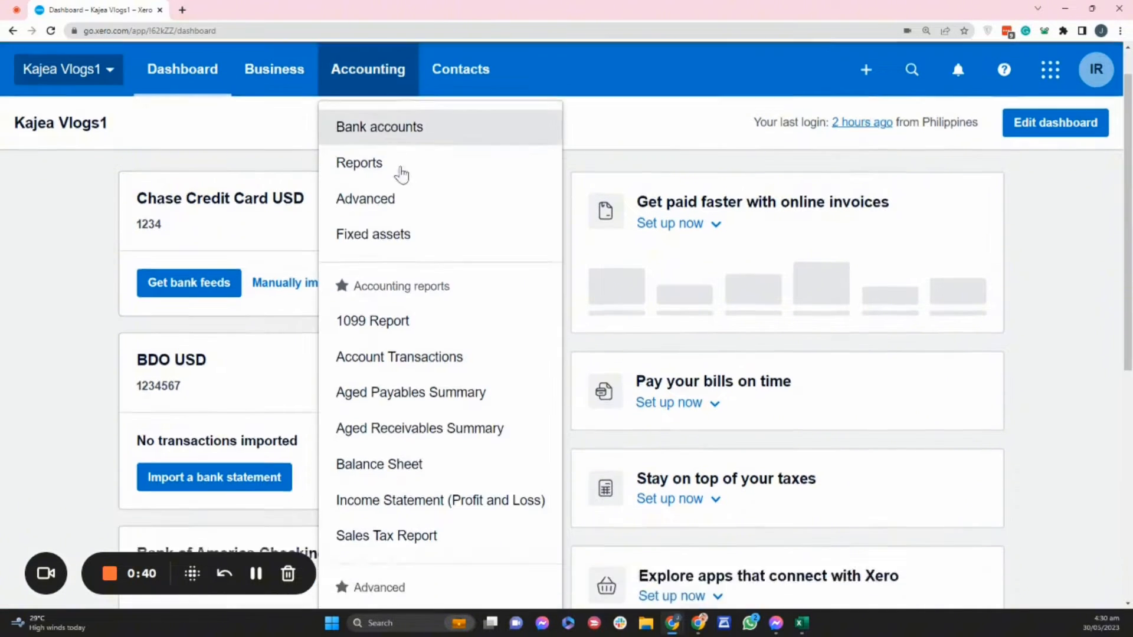
pyautogui.scroll(-3, 409, 180)
pyautogui.scroll(4, 391, 194)
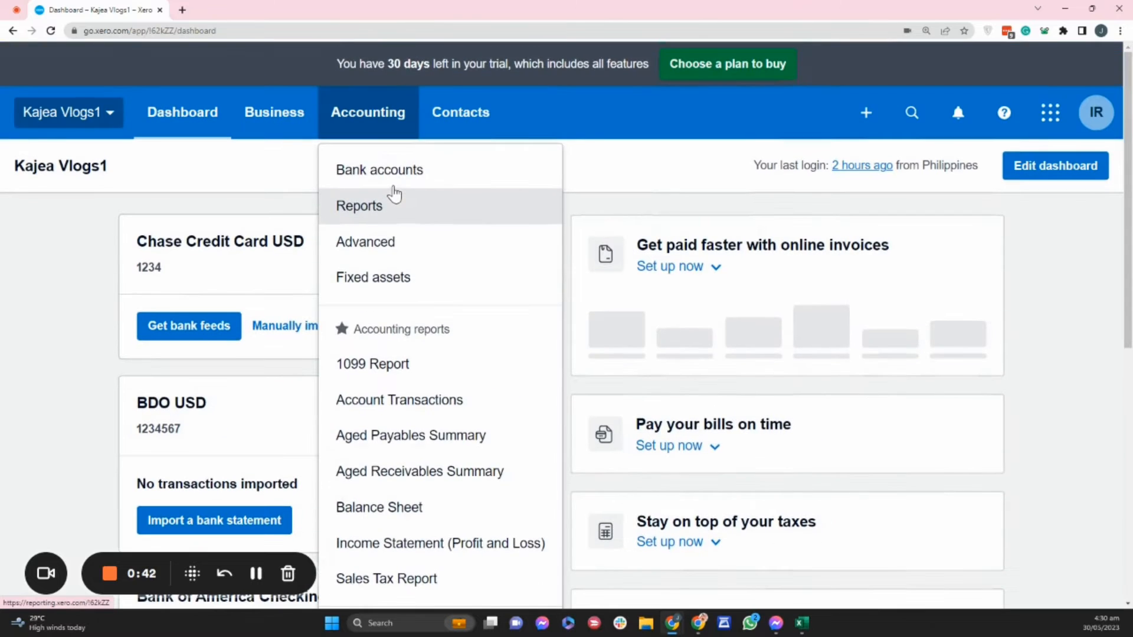
pyautogui.click(428, 324)
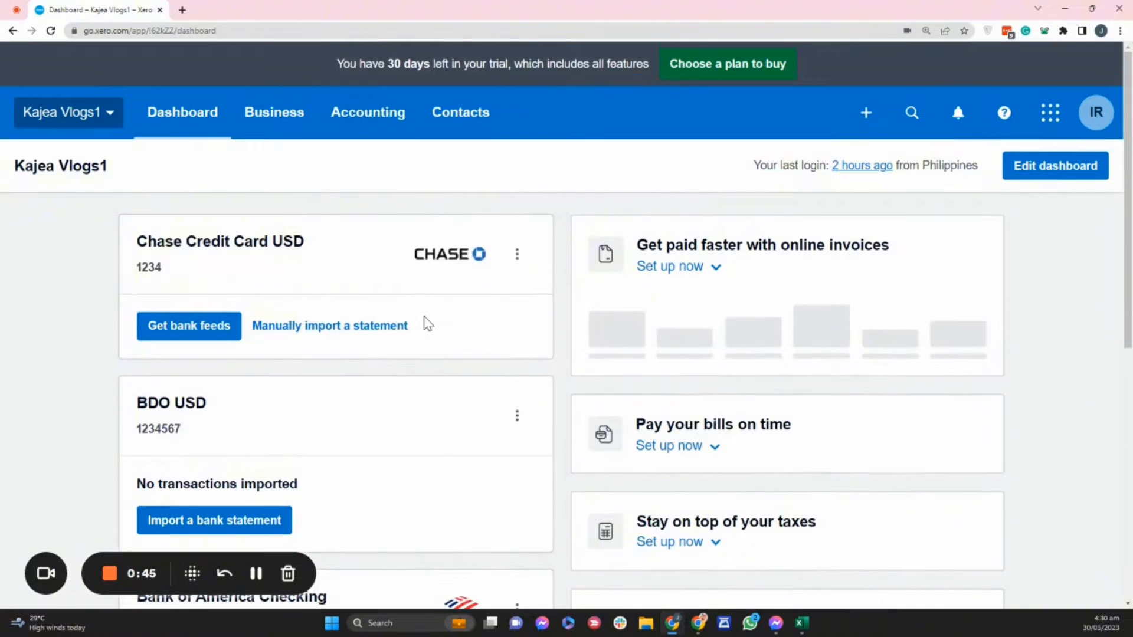
# - Open the Products and services page and hide its introductory section
pyautogui.click(288, 137)
pyautogui.scroll(-3, 348, 390)
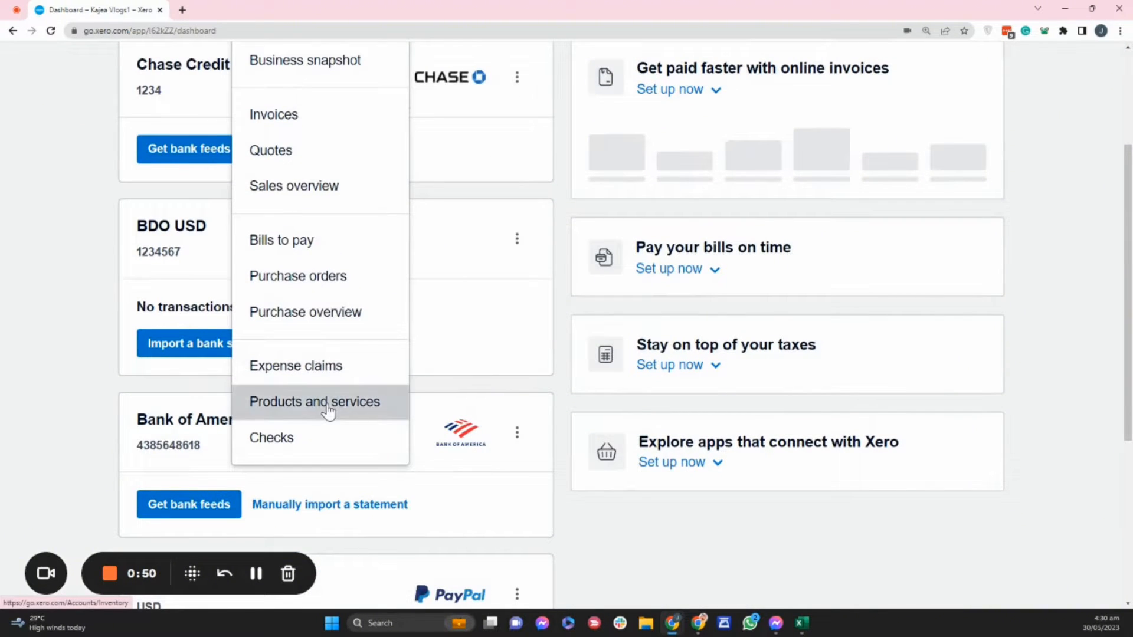
pyautogui.click(328, 404)
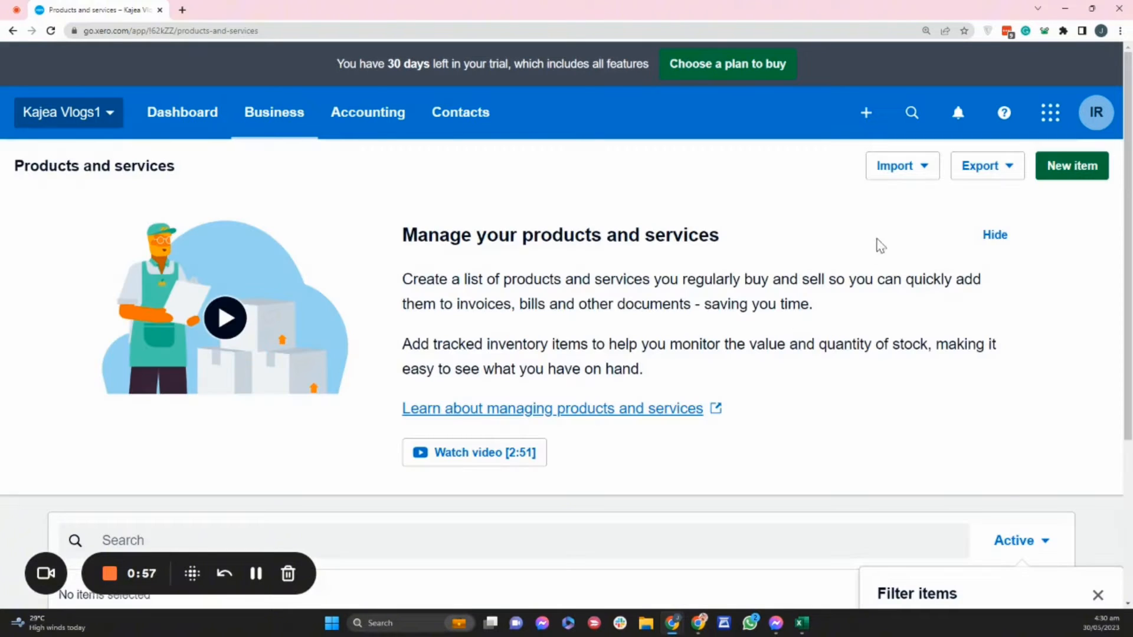
pyautogui.click(998, 236)
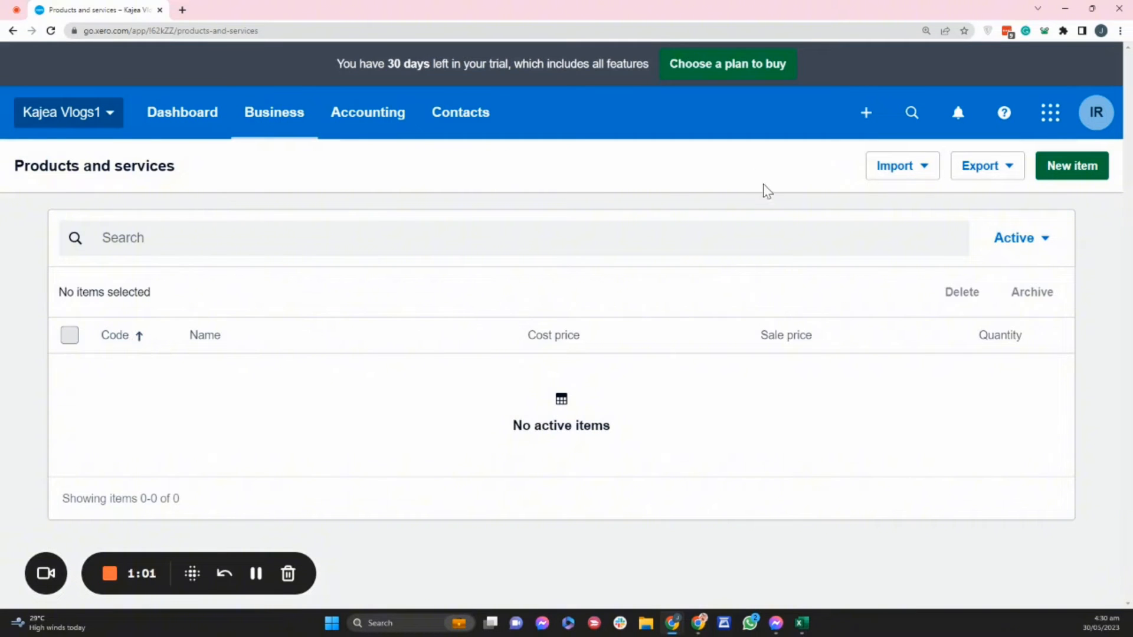
pyautogui.click(921, 180)
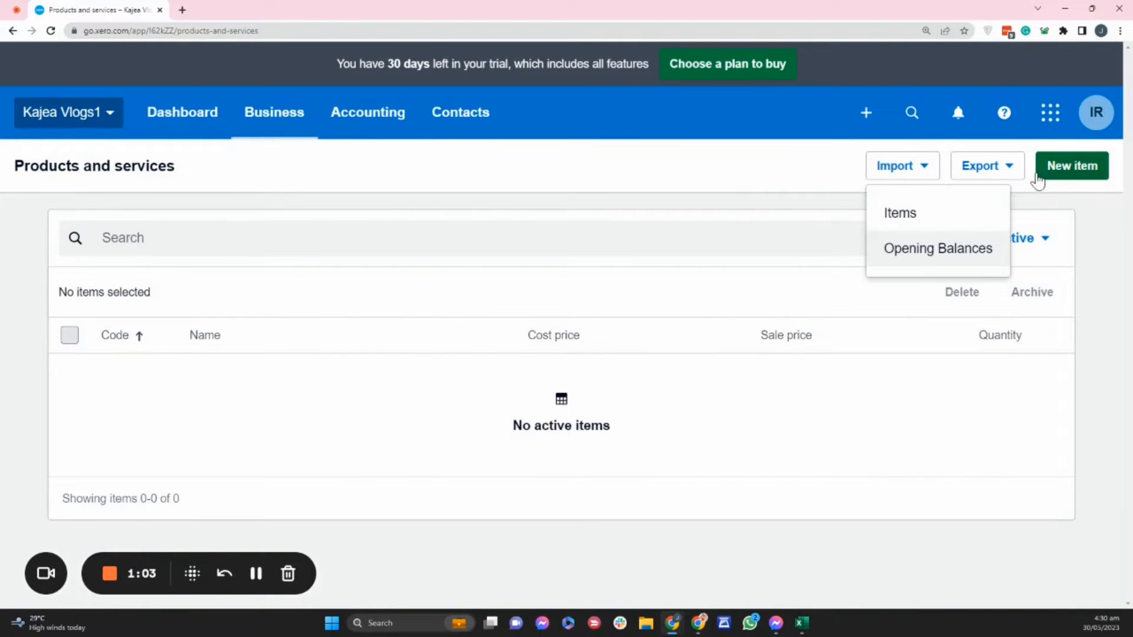
pyautogui.click(1007, 175)
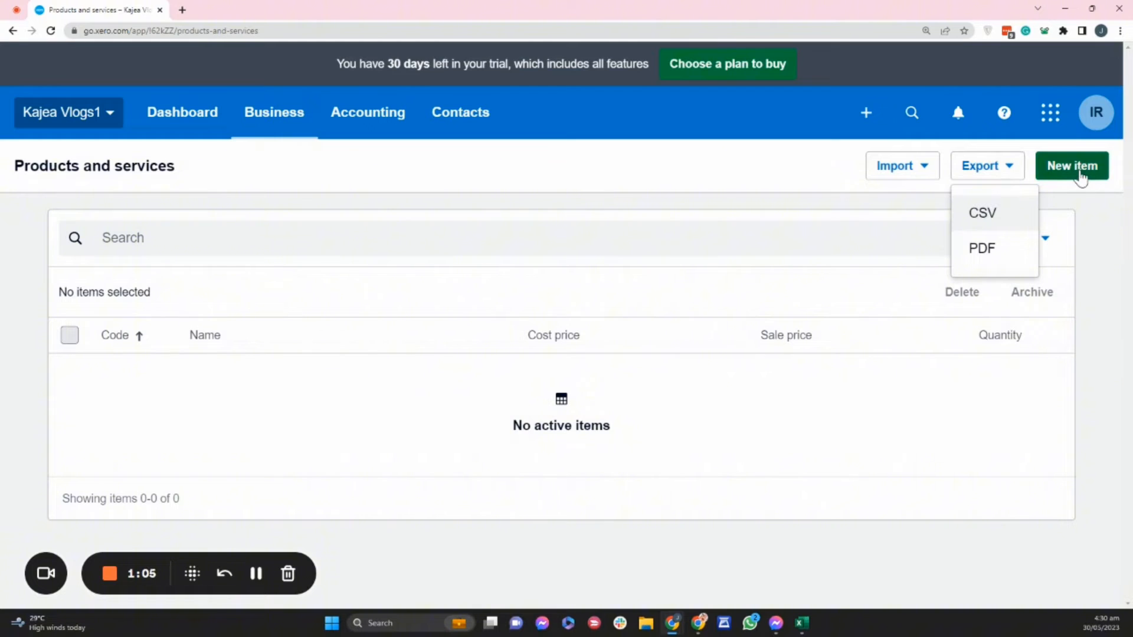
pyautogui.click(1109, 270)
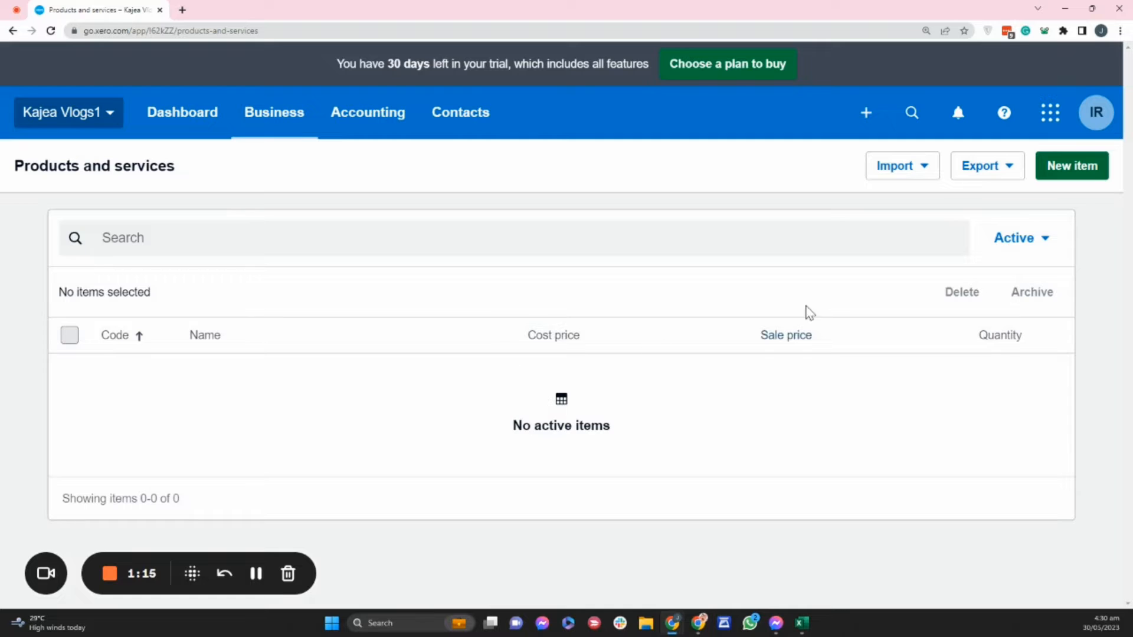
# - Start a new item and begin entering its code
pyautogui.click(1076, 173)
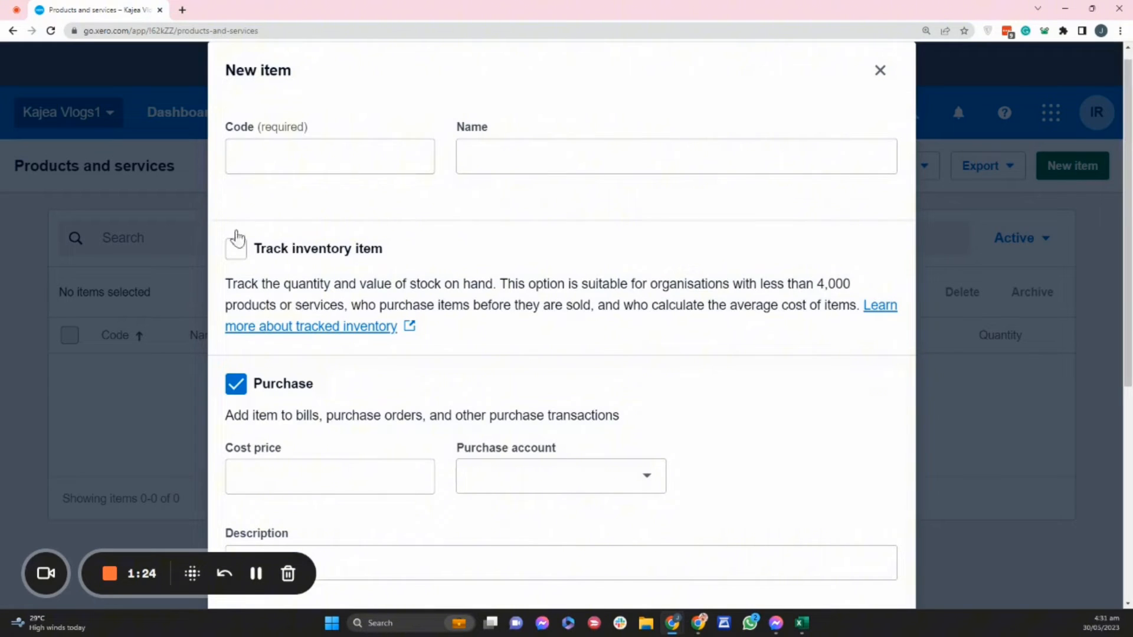
pyautogui.click(290, 156)
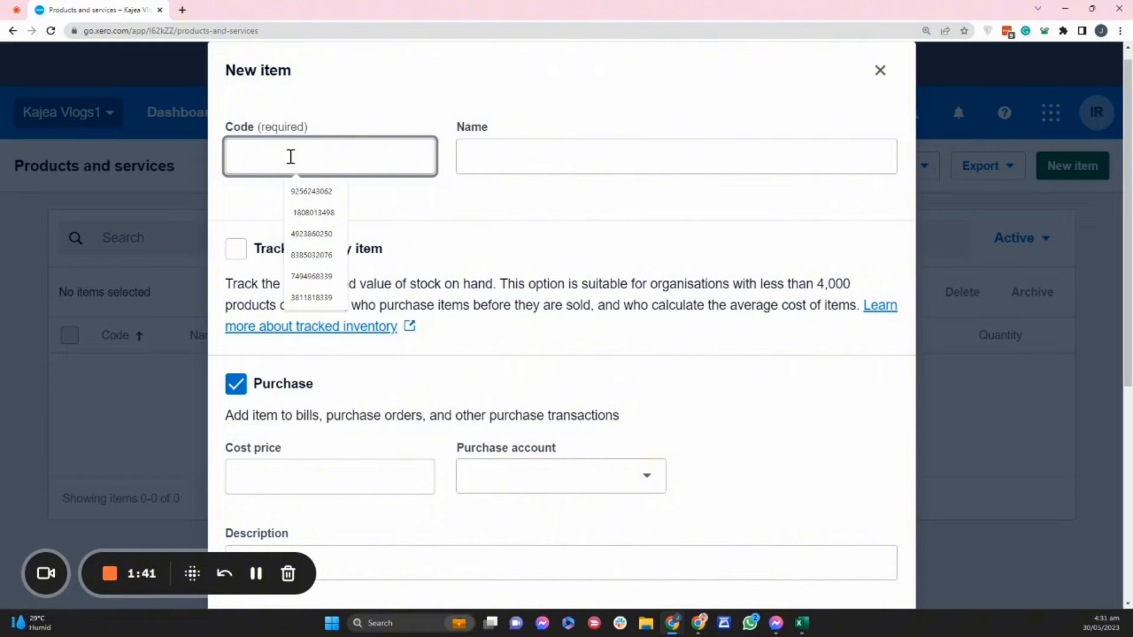
pyautogui.write('S')
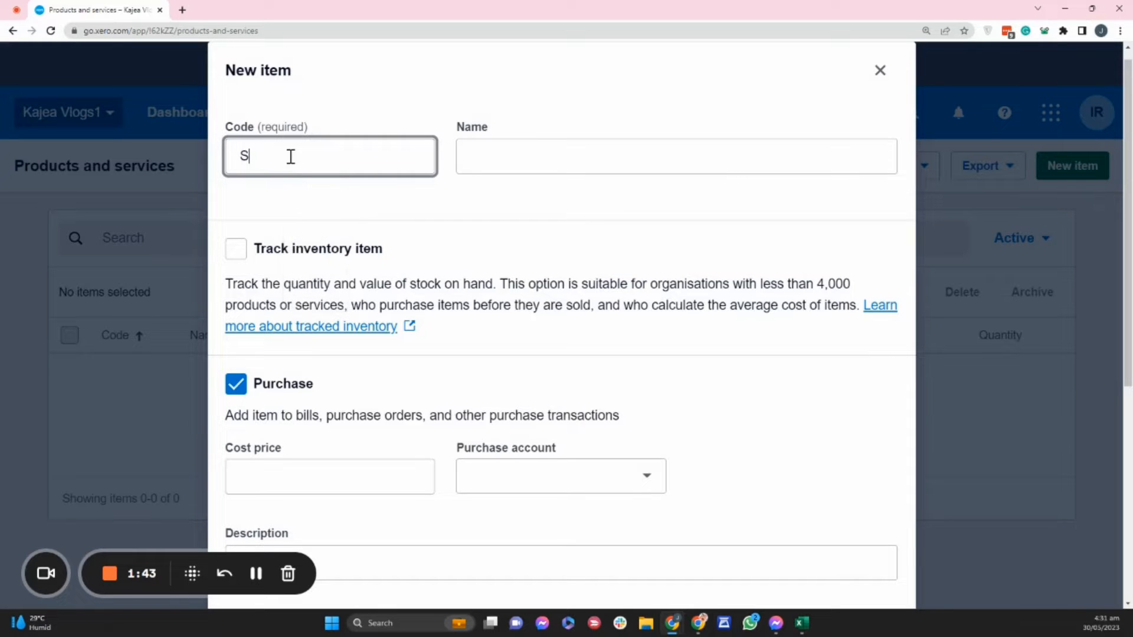
pyautogui.press('BackSpace')
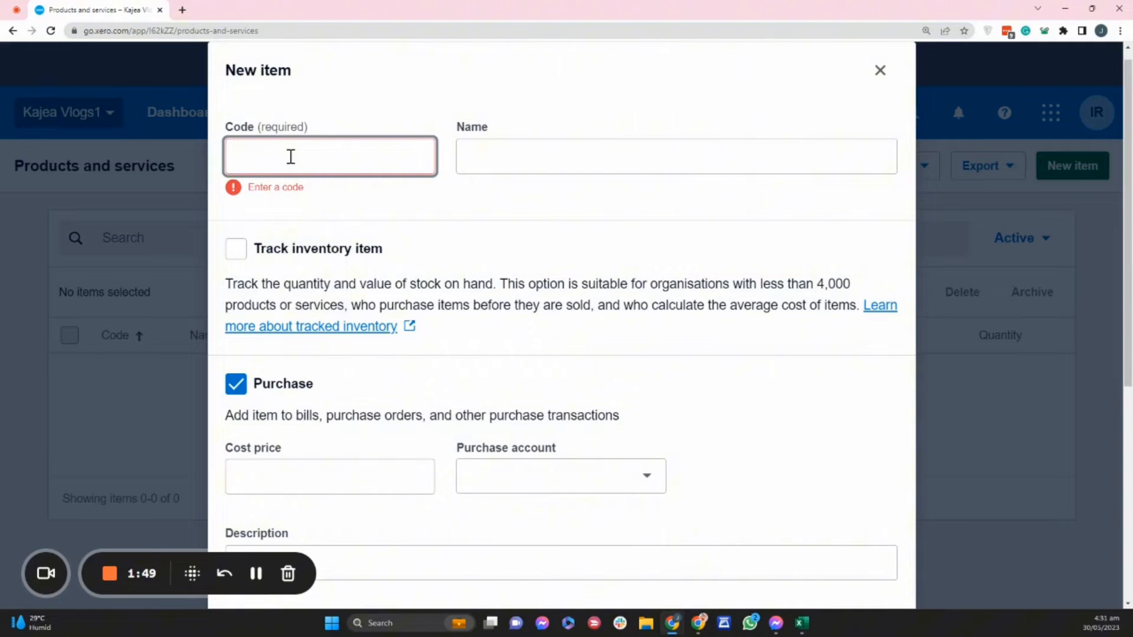
pyautogui.write('Boo')
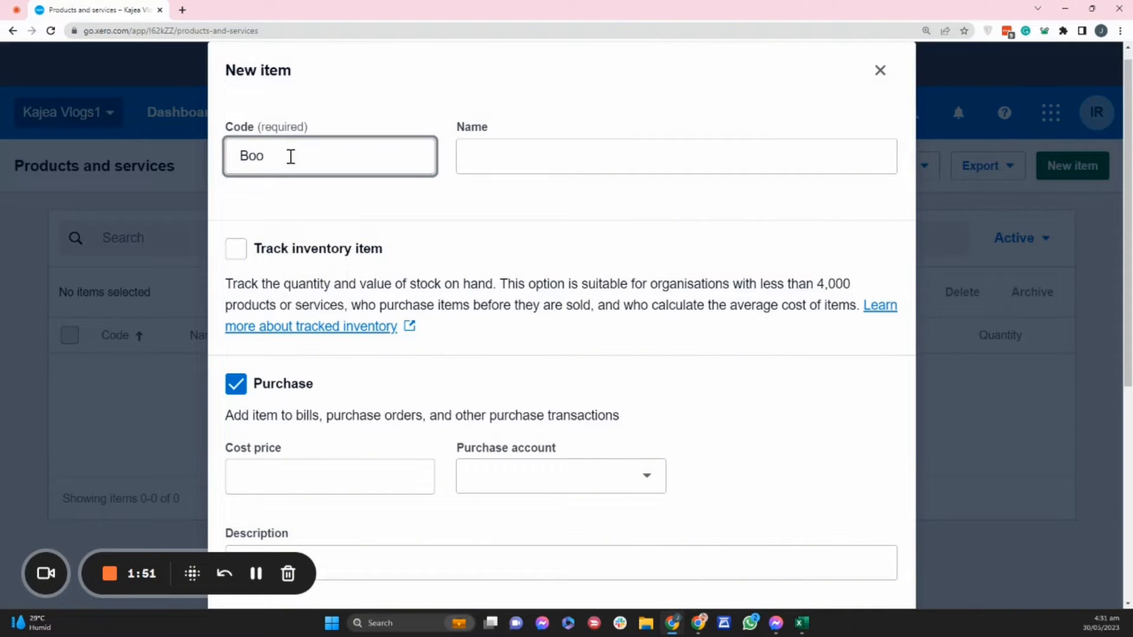
pyautogui.press('BackSpace')
pyautogui.press('BackSpace')
pyautogui.write('oo')
pyautogui.press('BackSpace')
pyautogui.press('BackSpace')
pyautogui.write('o')
pyautogui.press('BackSpace')
pyautogui.write('ookke')
pyautogui.press('BackSpace')
pyautogui.press('BackSpace')
pyautogui.hotkey('ctrl', 'a')
pyautogui.press('BackSpace')
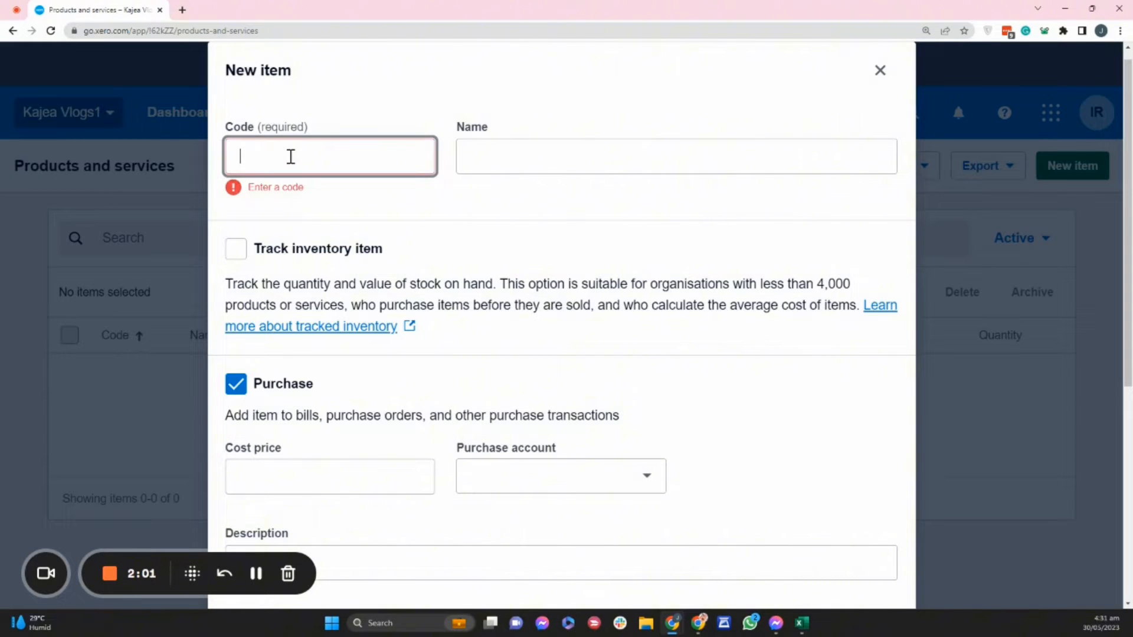
# - Give the new item the code BS_0001 and the name Bookkeeping Services
pyautogui.write('BS')
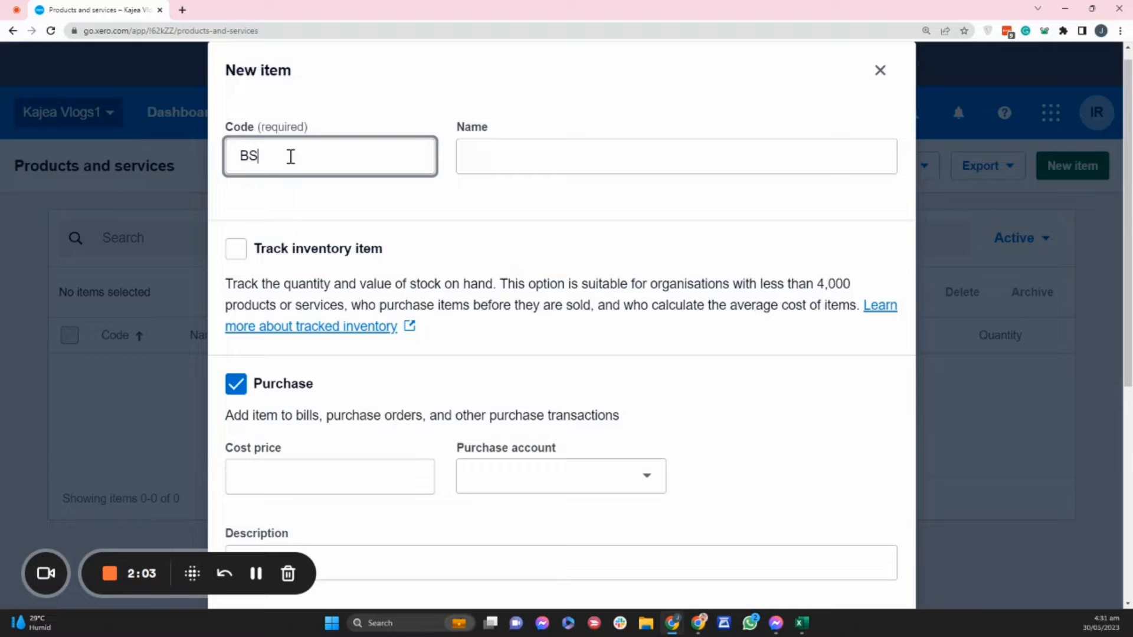
pyautogui.write('_0001')
pyautogui.click(545, 159)
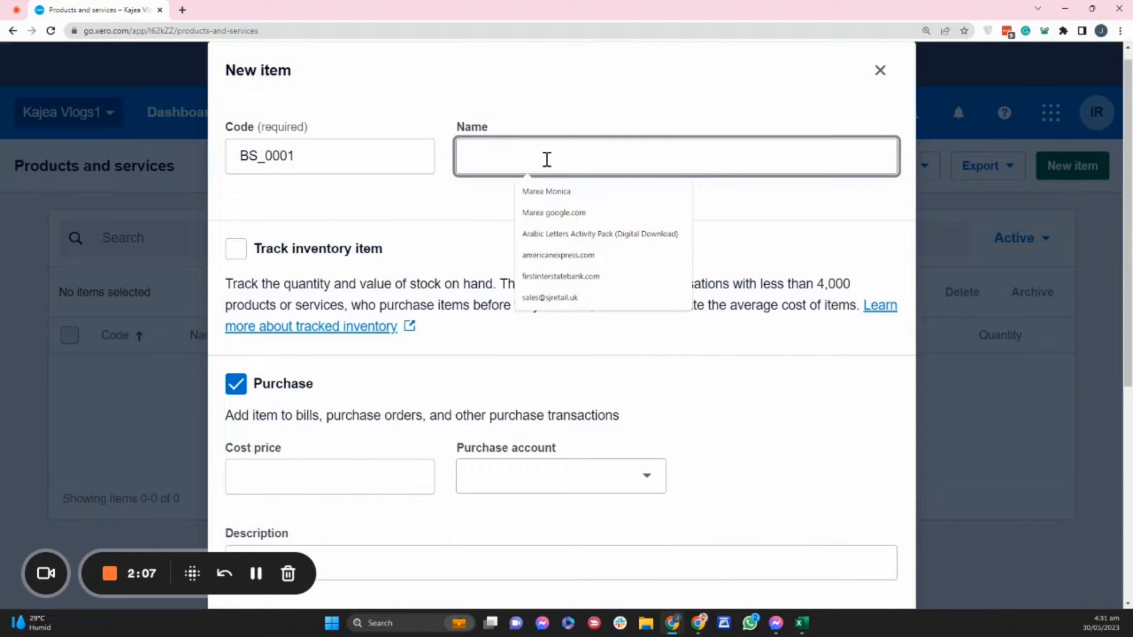
pyautogui.write('Bookkeeping')
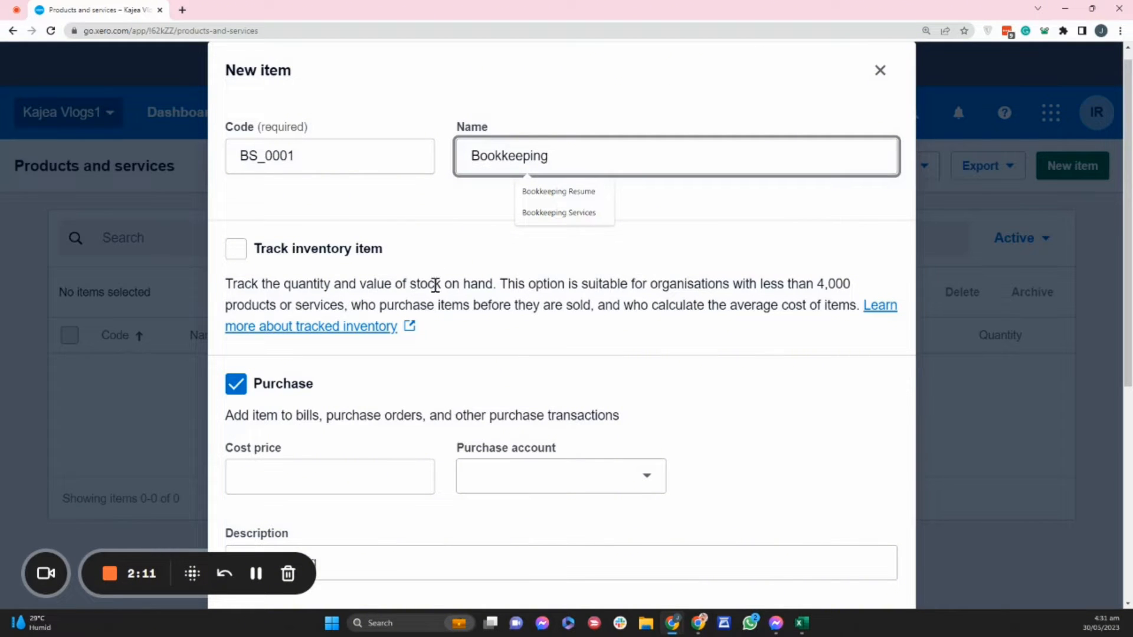
pyautogui.click(574, 213)
pyautogui.click(498, 230)
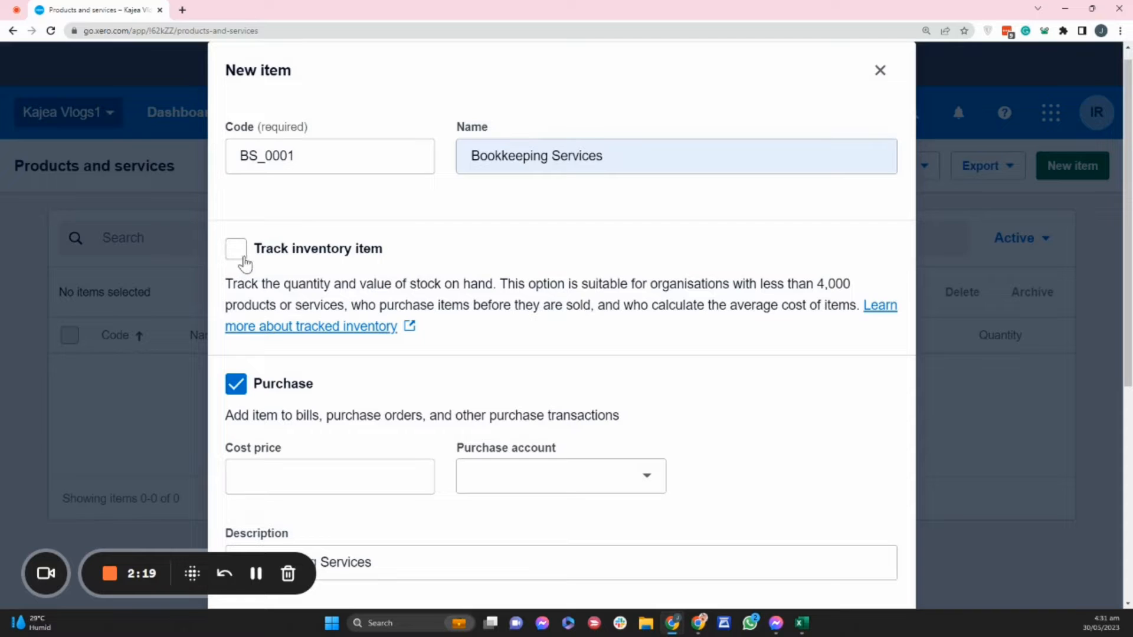
pyautogui.click(548, 158)
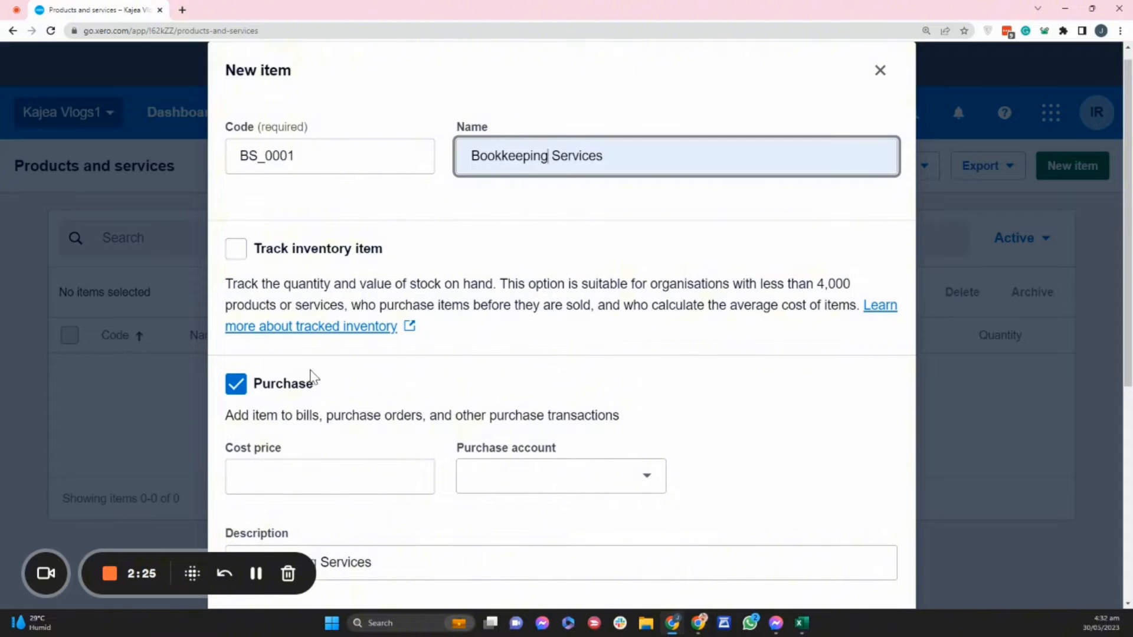
# - Exclude the bookkeeping item from purchase transactions and set its sale price to 300
pyautogui.scroll(-1, 311, 377)
pyautogui.click(239, 346)
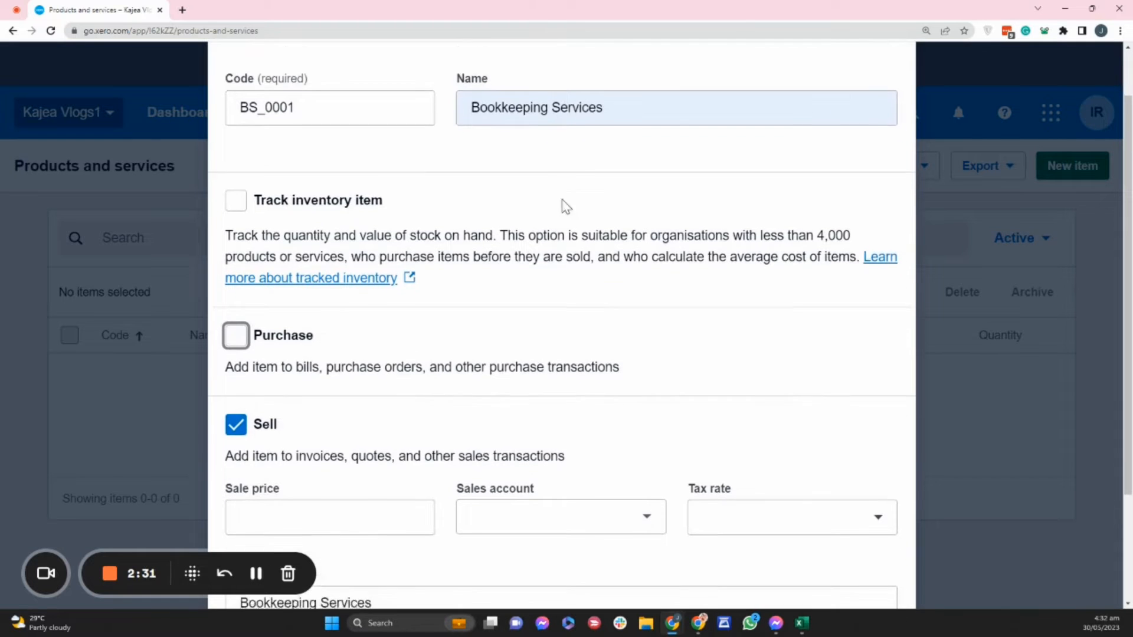
pyautogui.scroll(-1, 566, 205)
pyautogui.scroll(-2, 277, 419)
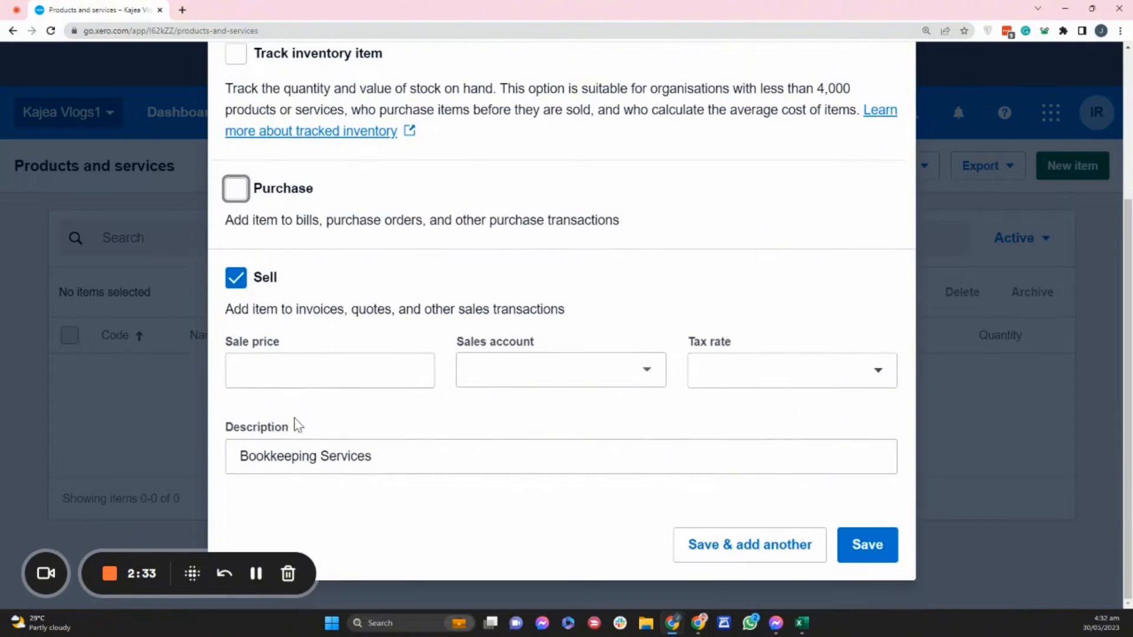
pyautogui.click(296, 369)
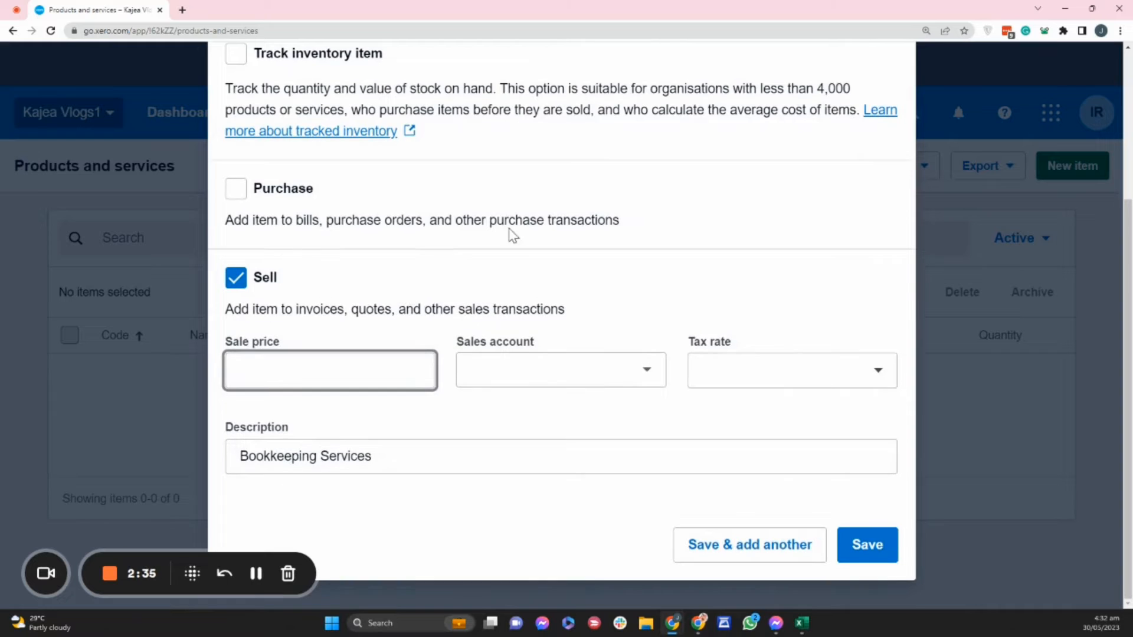
pyautogui.scroll(3, 511, 230)
pyautogui.scroll(-3, 475, 393)
pyautogui.write('300')
pyautogui.click(469, 425)
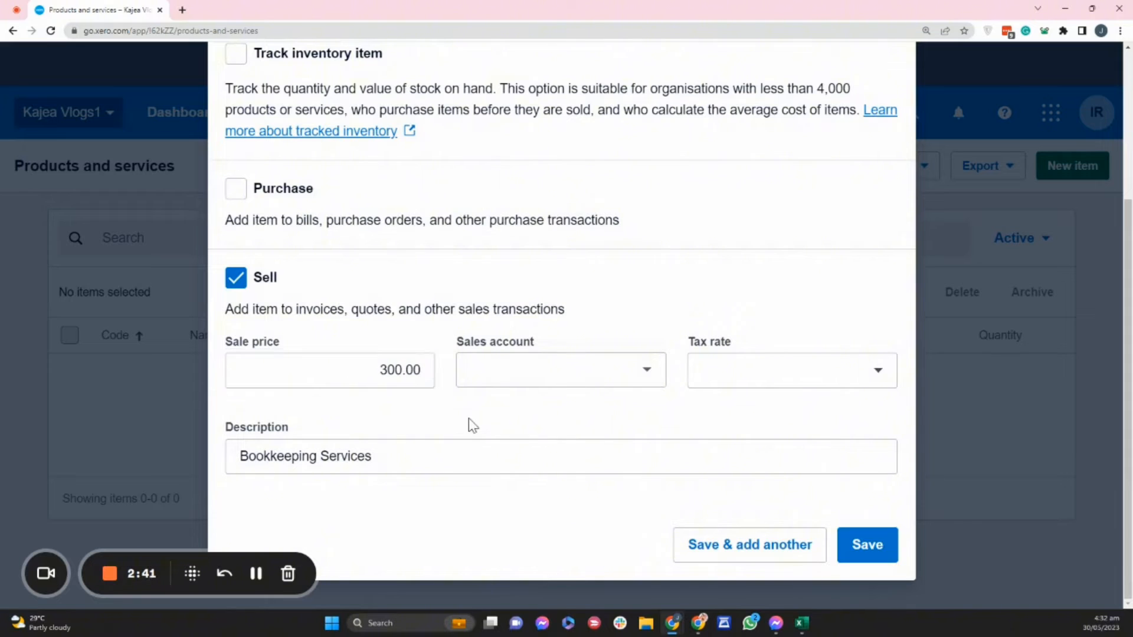
# - Assign the item to the 4000 - Sales account with the Tax Exempt rate and save it
pyautogui.click(582, 375)
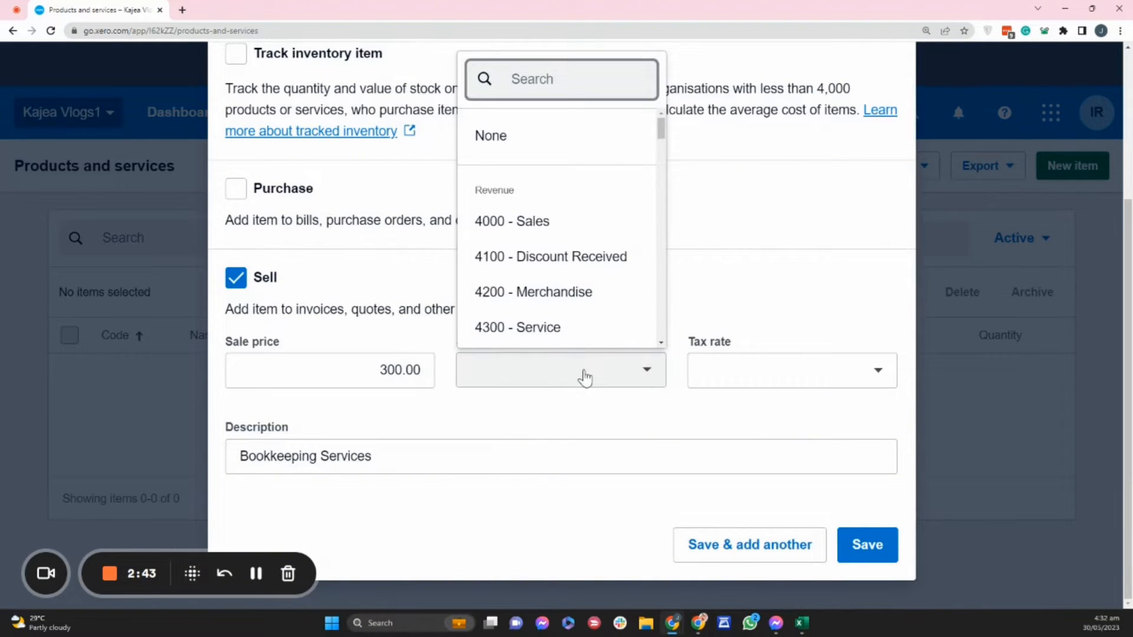
pyautogui.click(563, 237)
pyautogui.click(872, 371)
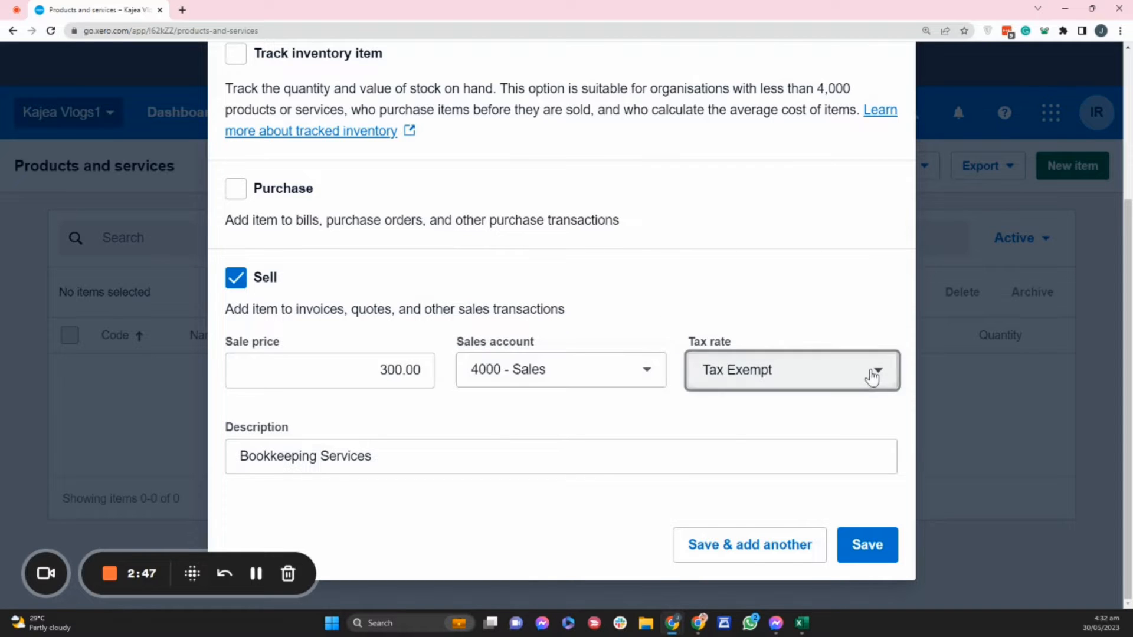
pyautogui.click(791, 499)
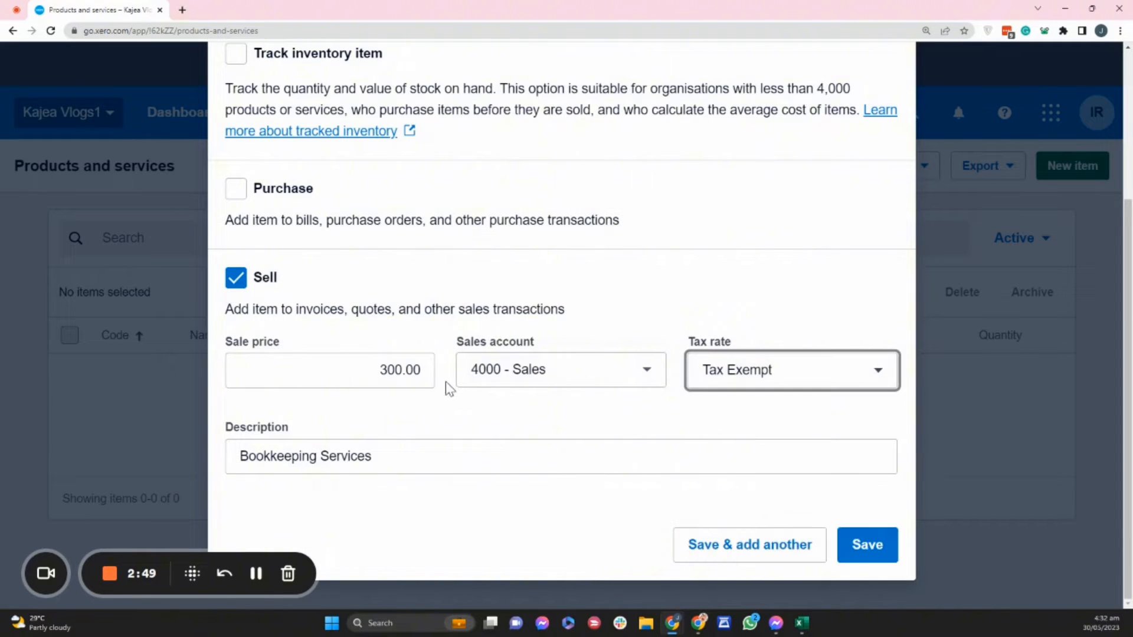
pyautogui.click(871, 546)
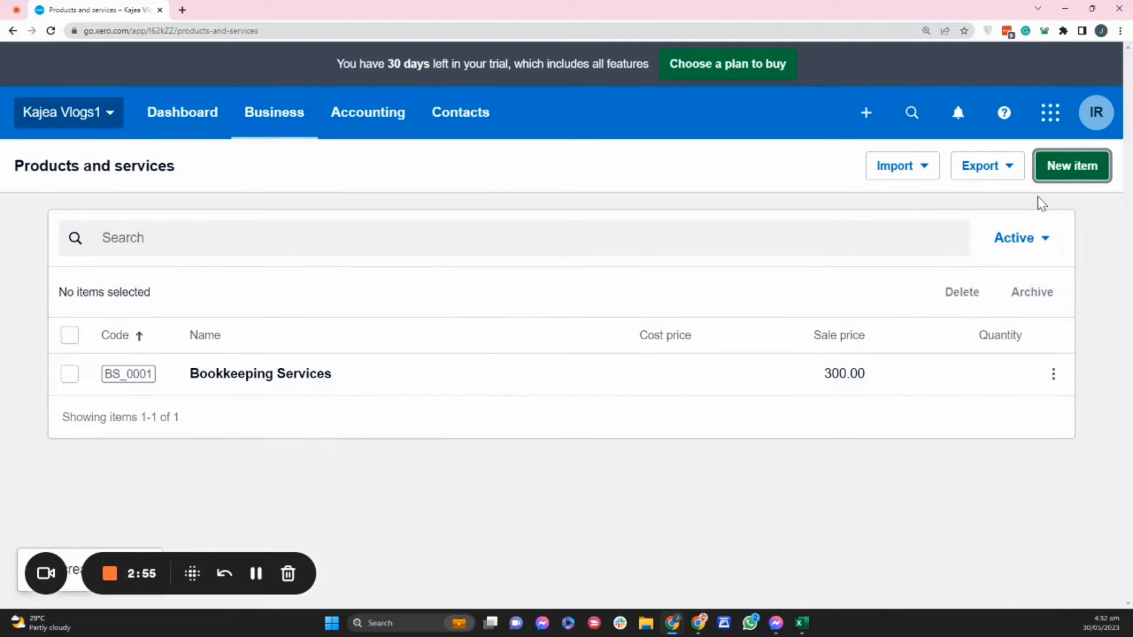
# - Start another new item with the code AS_0002
pyautogui.click(1072, 168)
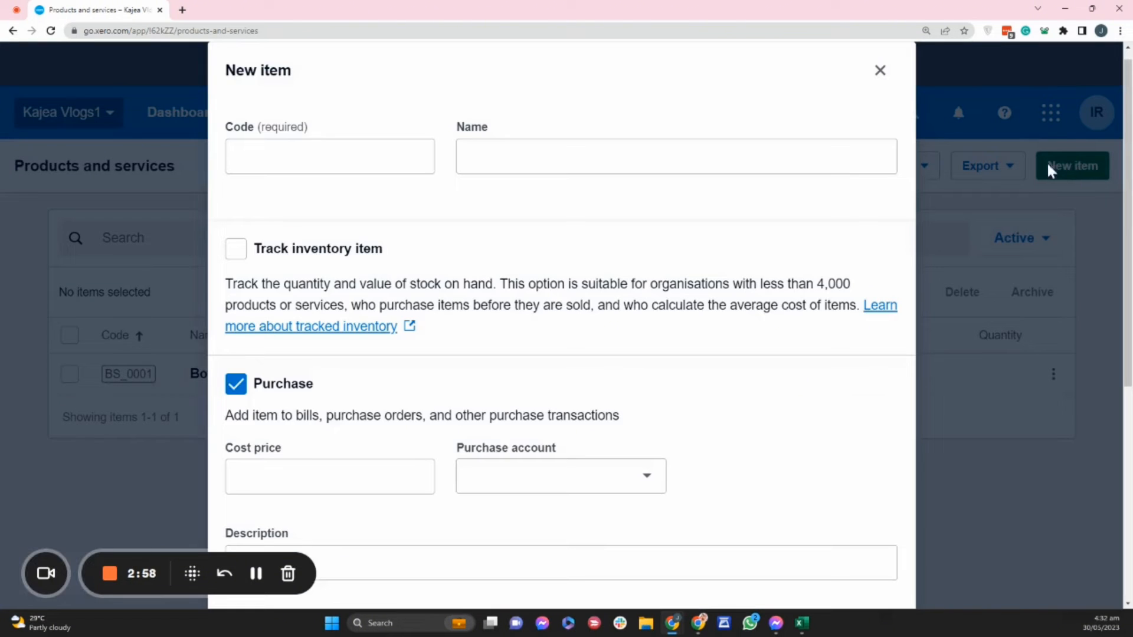
pyautogui.click(284, 163)
pyautogui.write('BS')
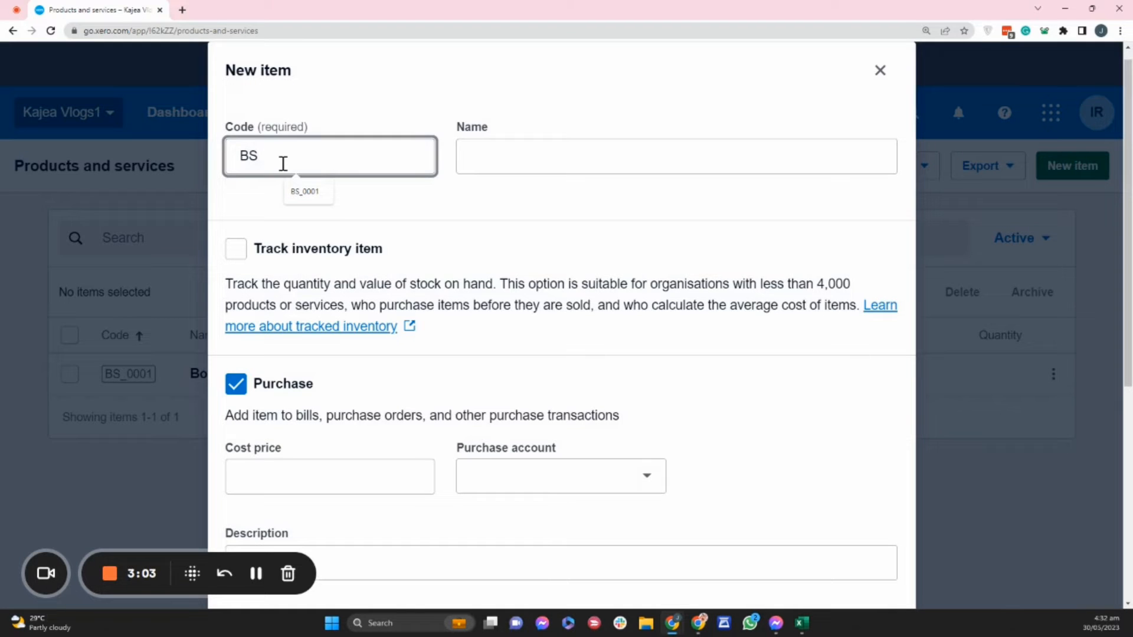
pyautogui.press('BackSpace')
pyautogui.press('BackSpace')
pyautogui.write('AU')
pyautogui.write('_')
pyautogui.press('BackSpace')
pyautogui.press('BackSpace')
pyautogui.write('S_0002')
# - Name the second item Auditing Service
pyautogui.click(576, 162)
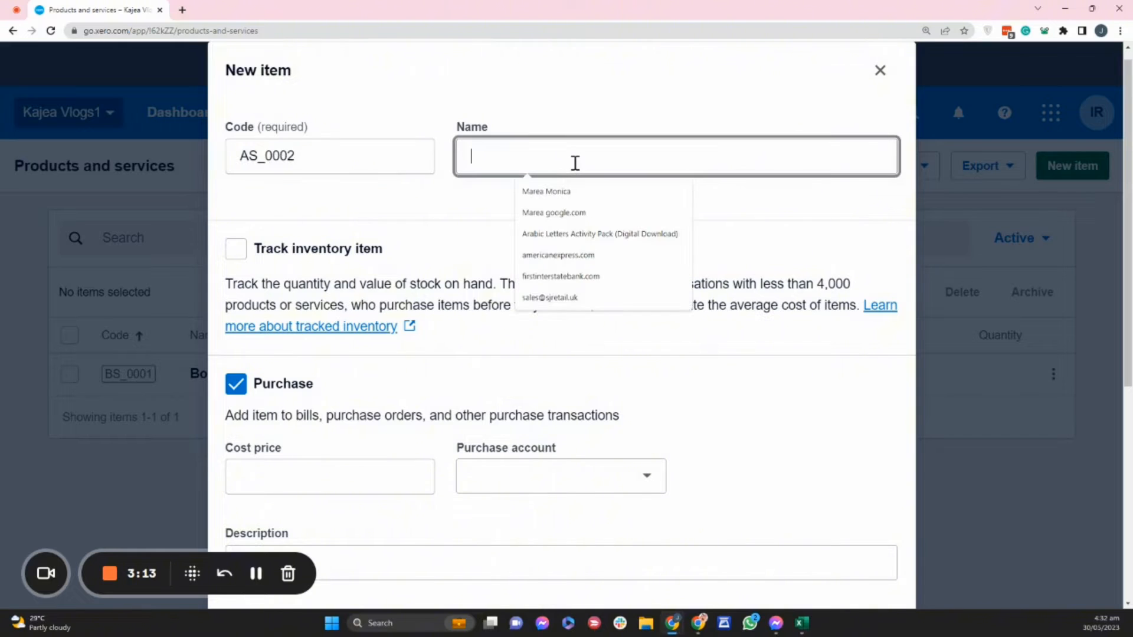
pyautogui.write('Aud')
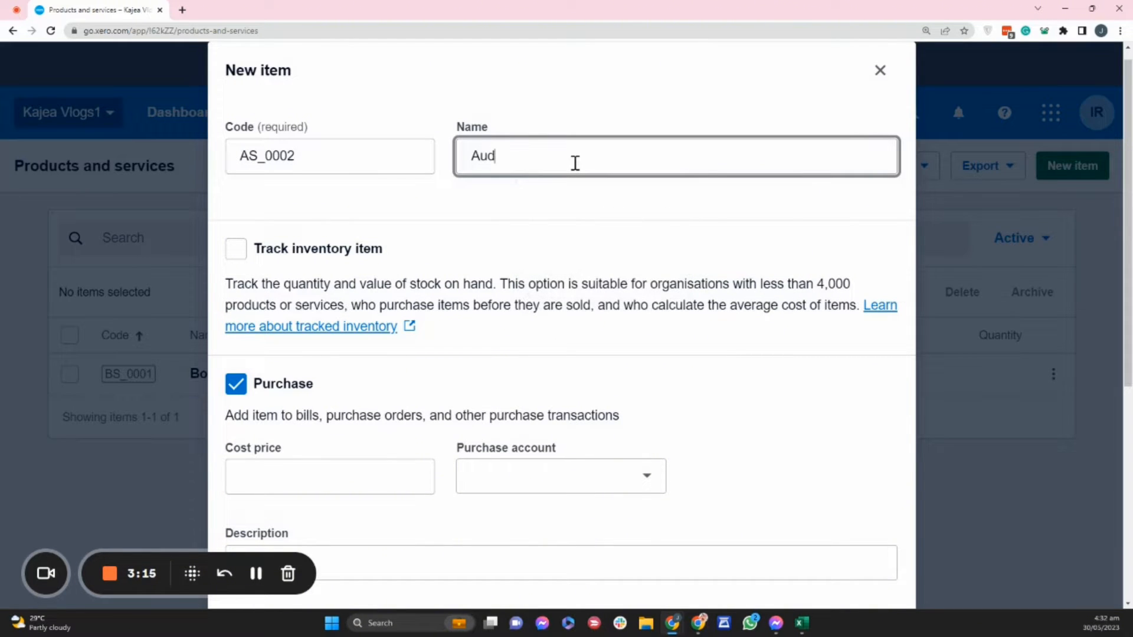
pyautogui.write('iting Service')
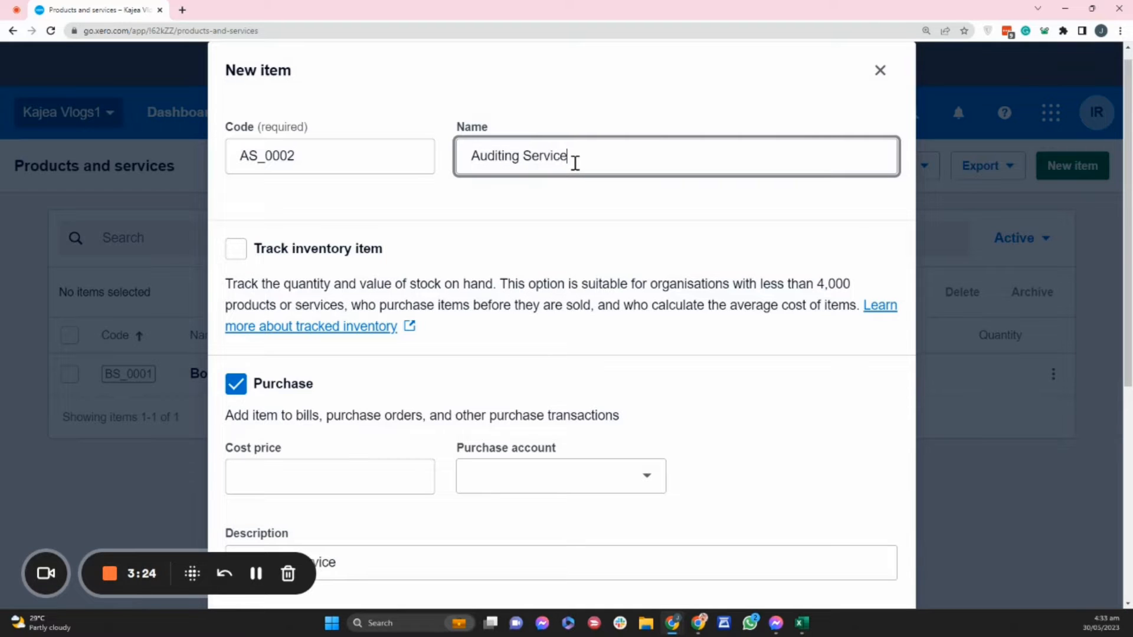
# - Exclude the auditing item from purchase transactions and set its sale price to 4,000
pyautogui.click(315, 266)
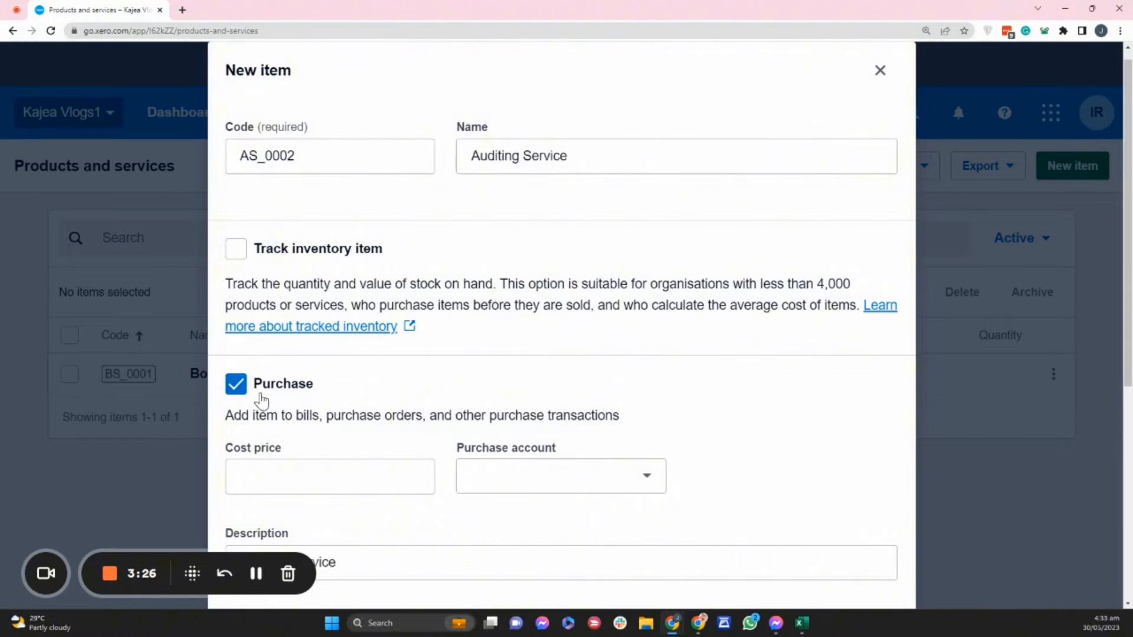
pyautogui.click(290, 385)
pyautogui.scroll(-1, 443, 397)
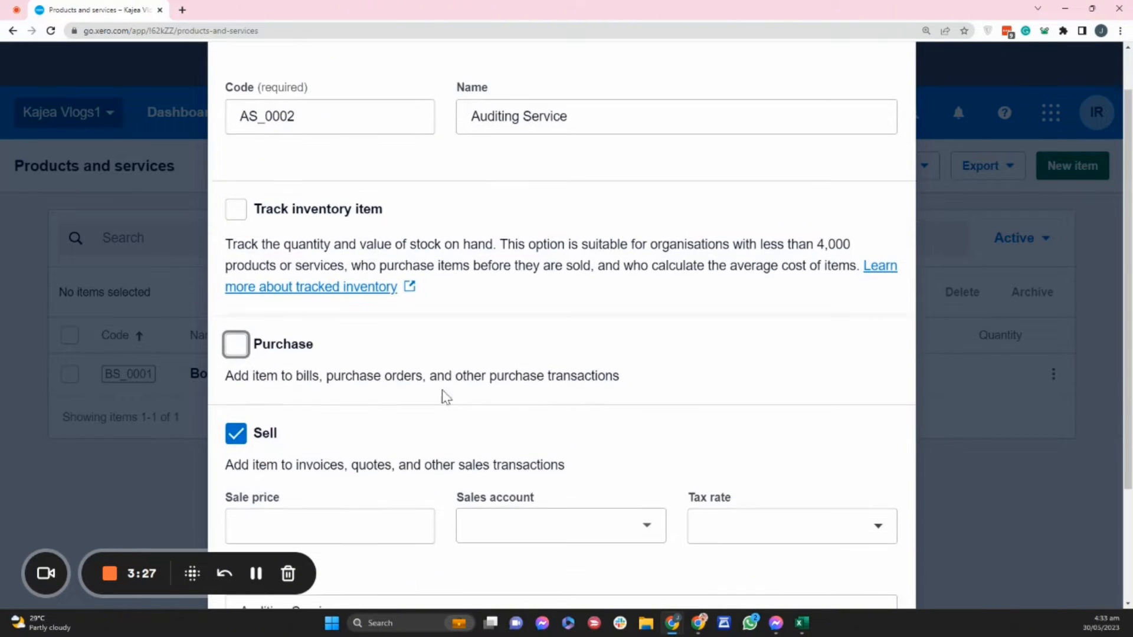
pyautogui.click(342, 523)
pyautogui.write('4,000')
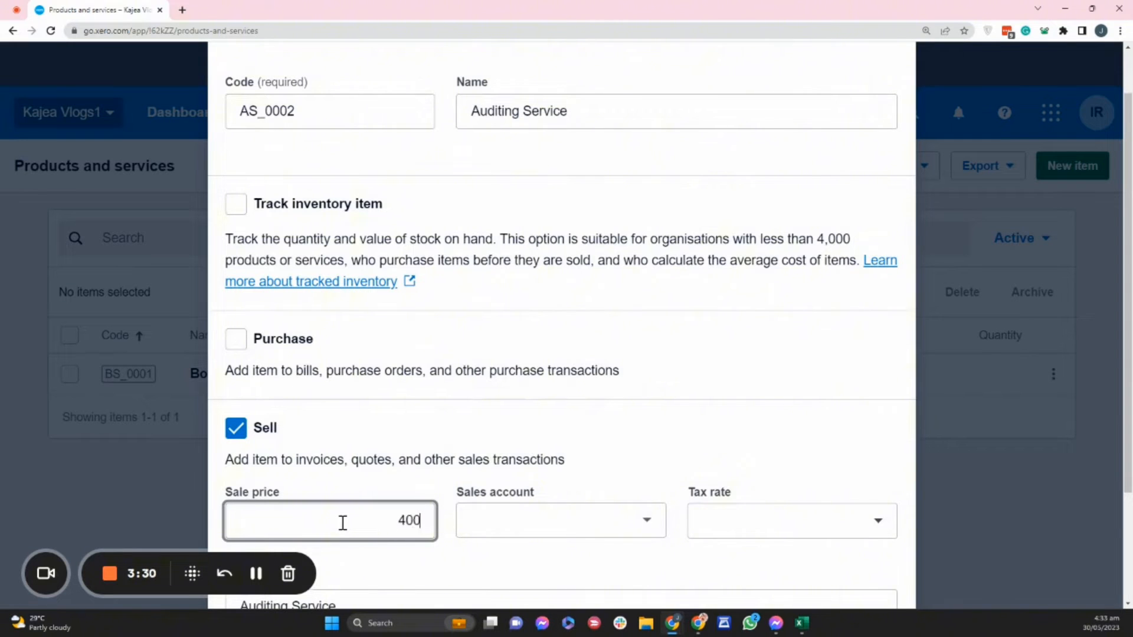
# - Assign the auditing item to the 4000 - Sales account with the Tax Exempt rate and save it
pyautogui.click(555, 515)
pyautogui.scroll(-1, 566, 354)
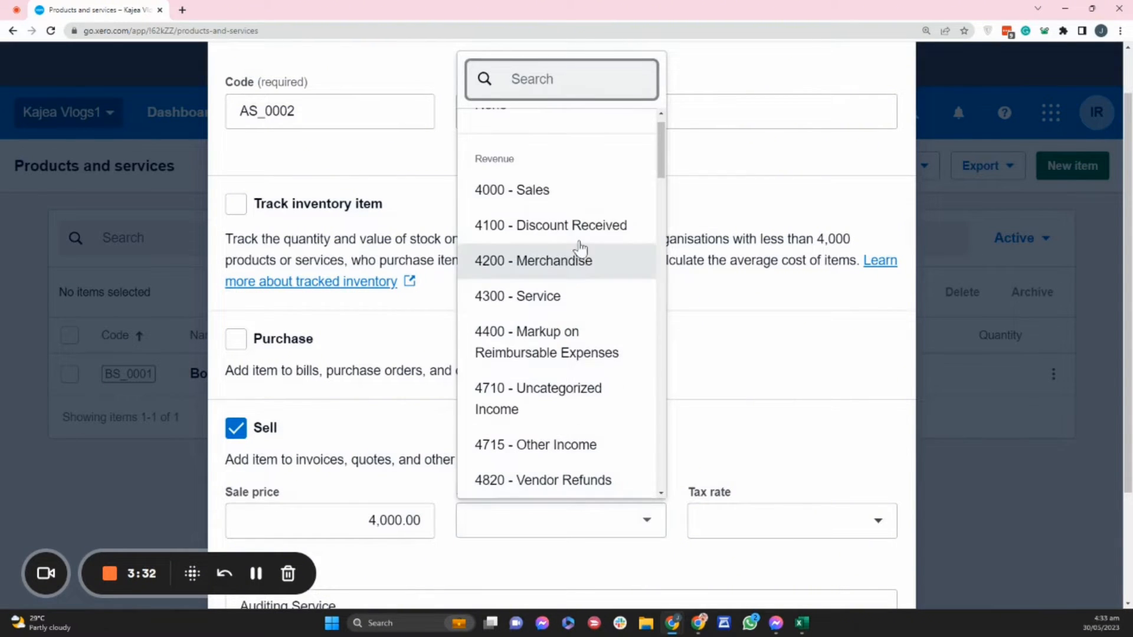
pyautogui.click(565, 198)
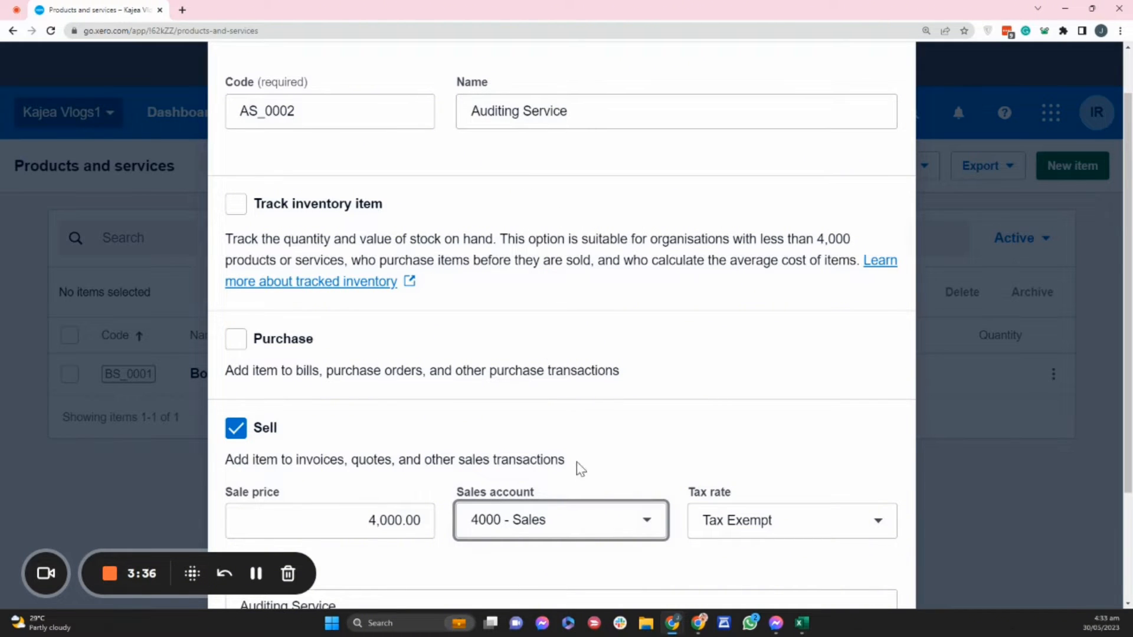
pyautogui.scroll(-2, 586, 486)
pyautogui.click(857, 407)
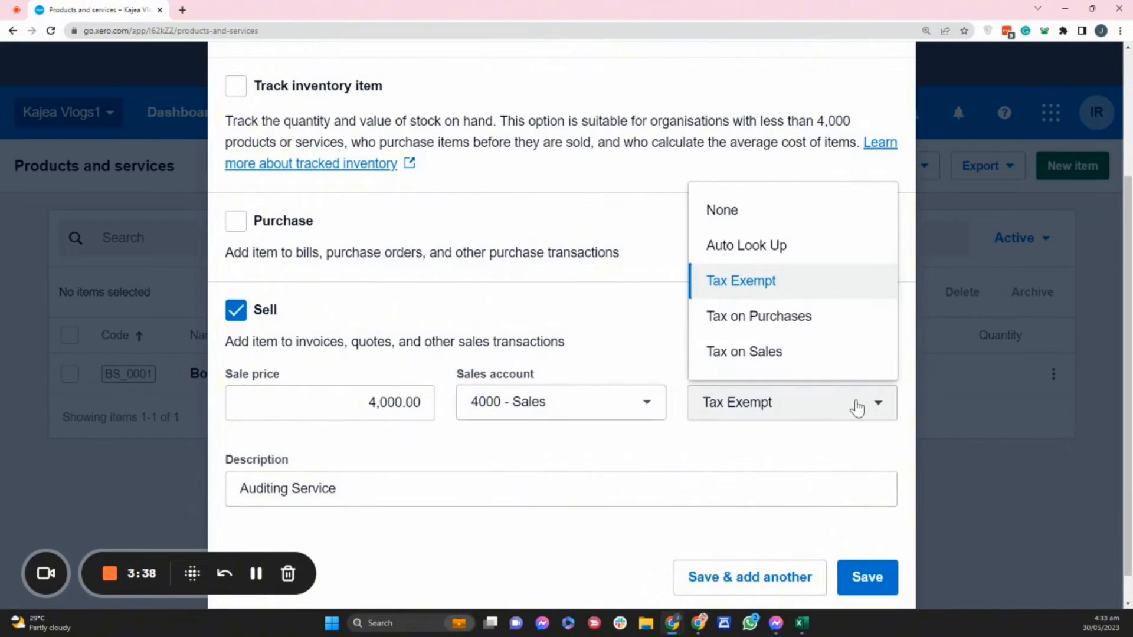
pyautogui.click(805, 286)
pyautogui.click(820, 418)
pyautogui.click(628, 322)
pyautogui.click(862, 576)
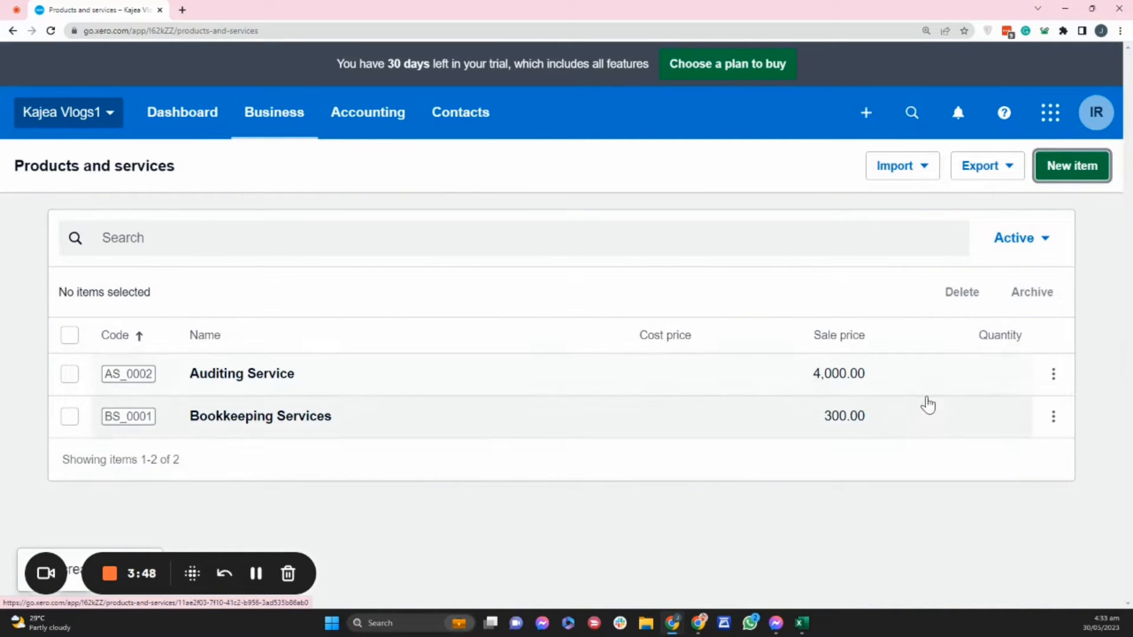
# - Start a third new item in the products and services list
pyautogui.click(1071, 171)
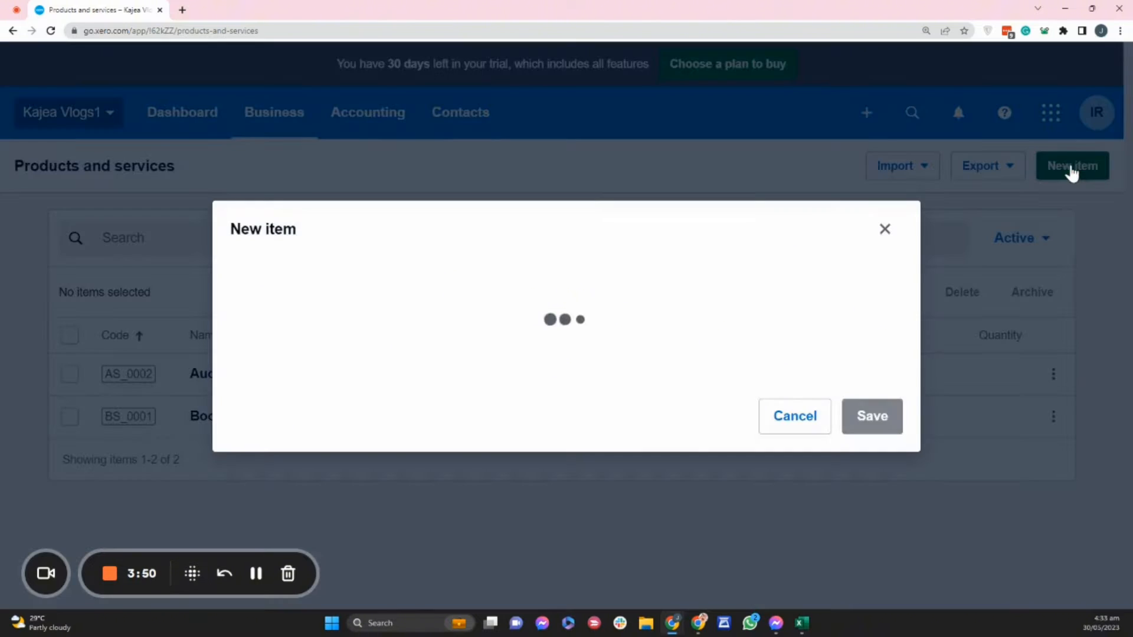
pyautogui.click(297, 144)
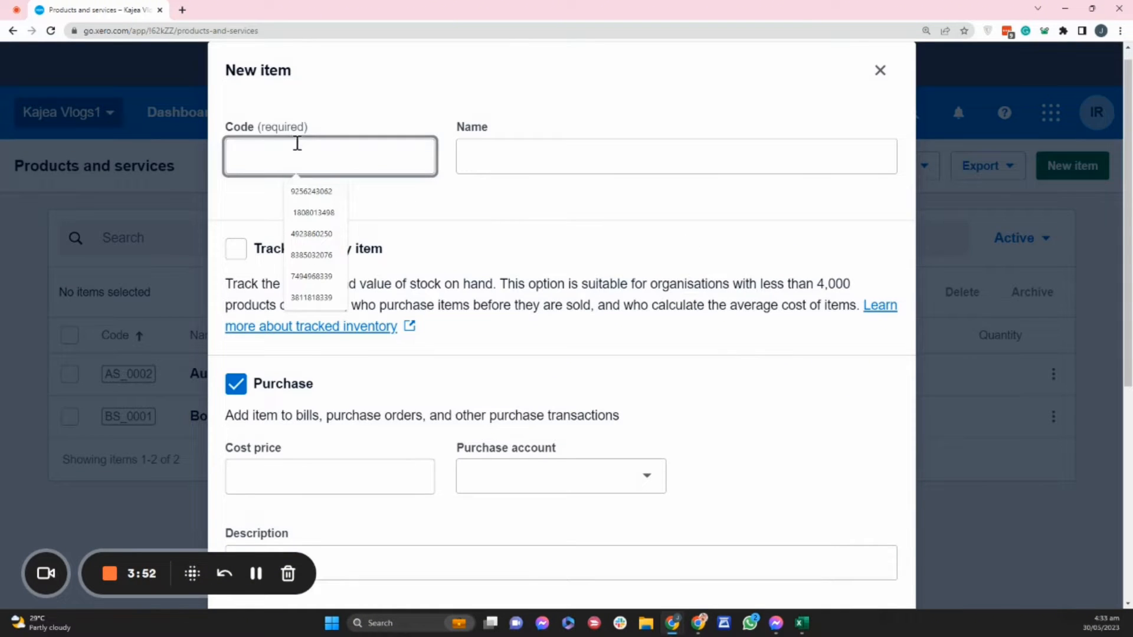
pyautogui.write('SKU')
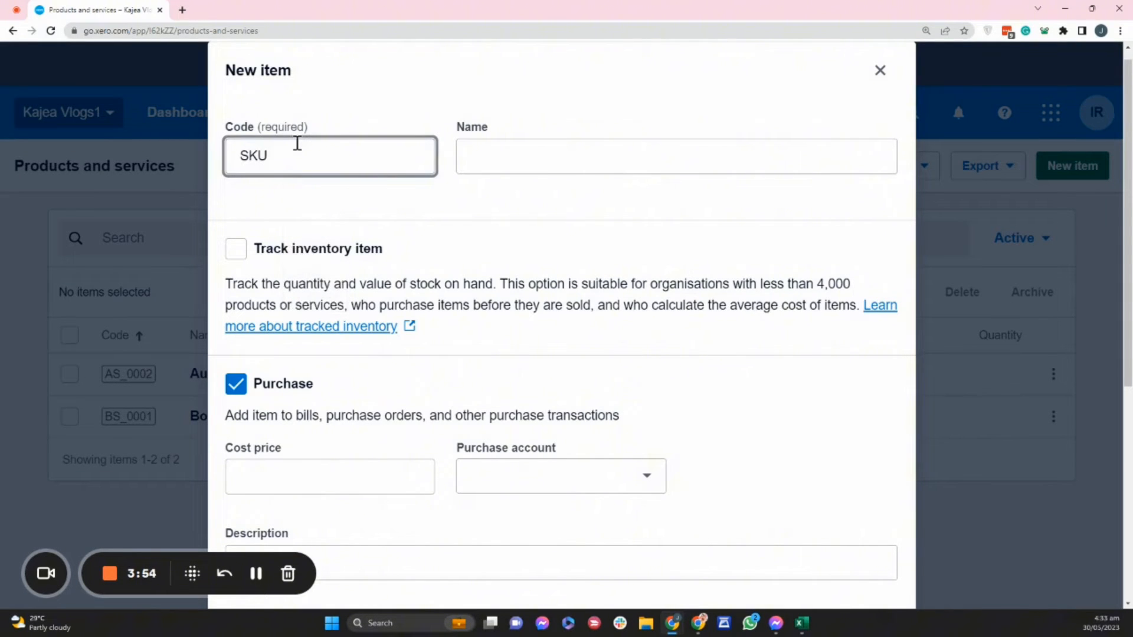
pyautogui.press('BackSpace')
pyautogui.press('BackSpace')
pyautogui.press('BackSpace')
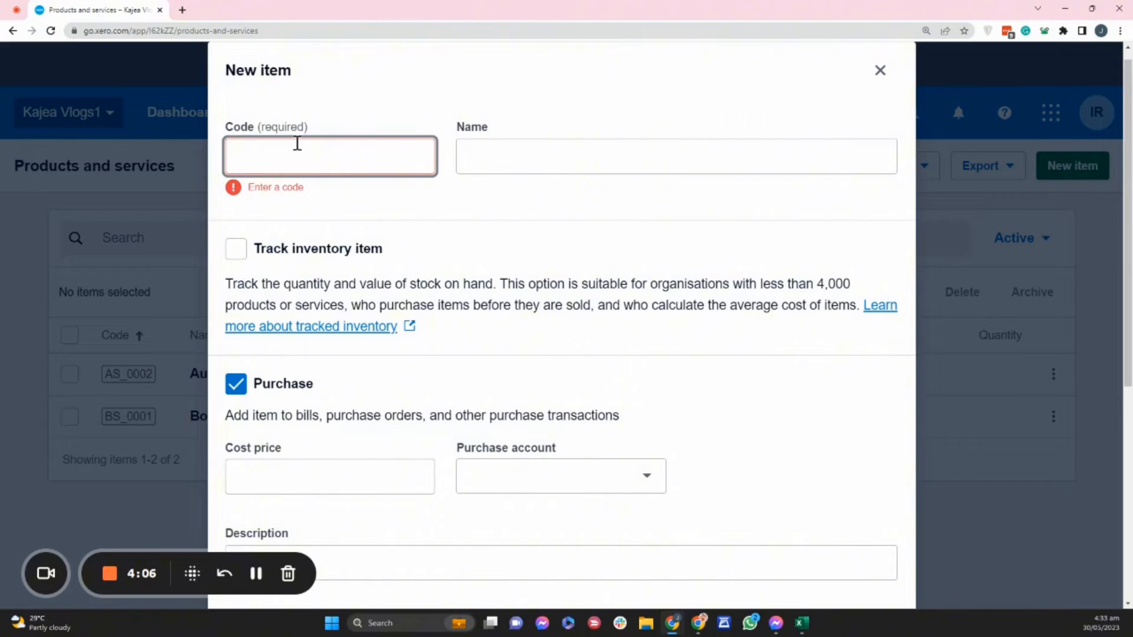
# - Give the new item the code HTS_0001 and the name How To Be Successful Book
pyautogui.write('H')
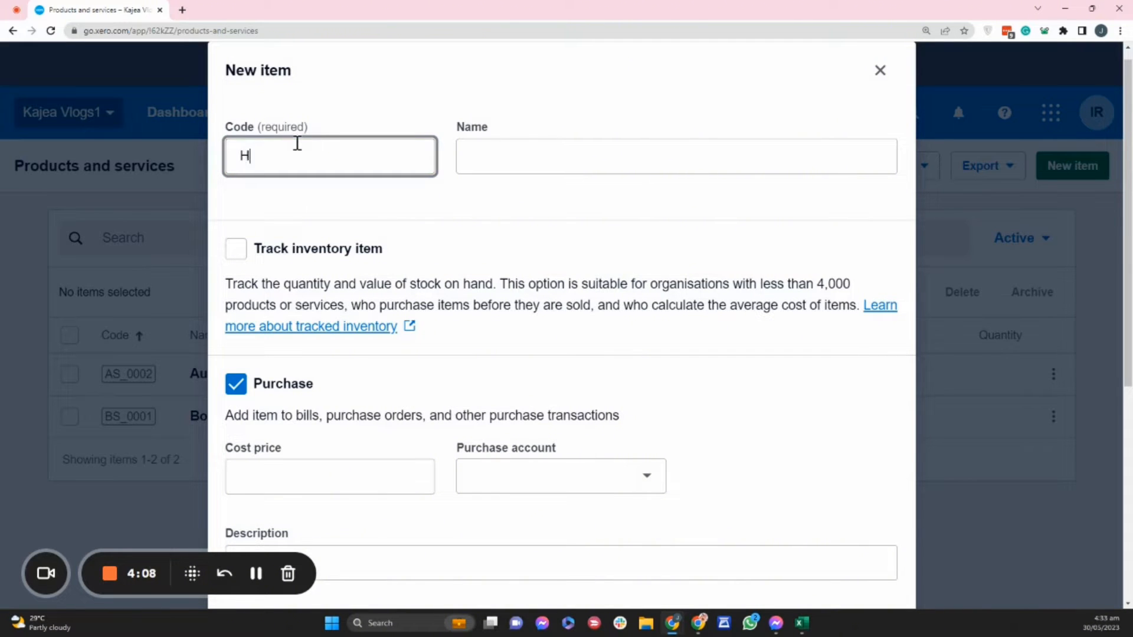
pyautogui.write('TS_001')
pyautogui.click(540, 152)
pyautogui.write('Ho')
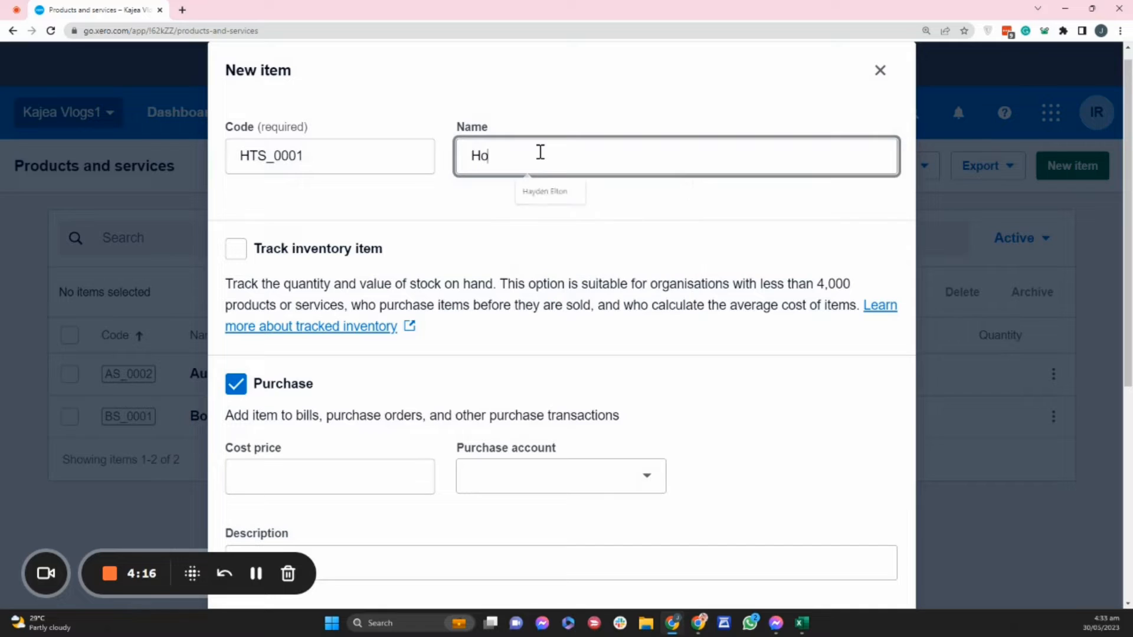
pyautogui.write('w To Be')
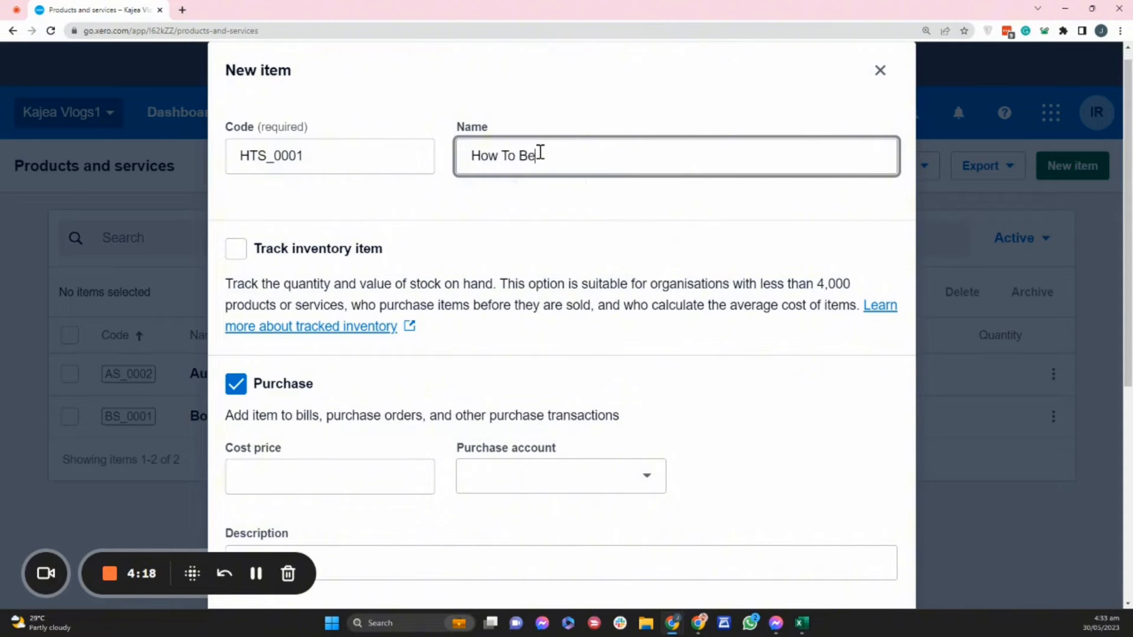
pyautogui.write(' Successfu')
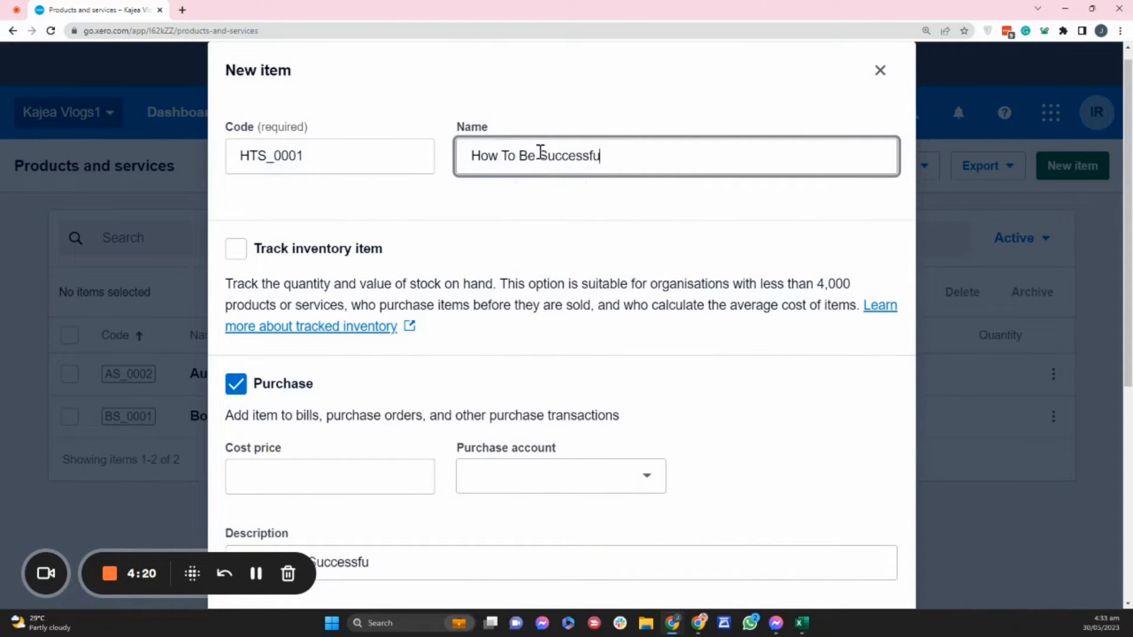
pyautogui.write('l Book')
pyautogui.click(651, 80)
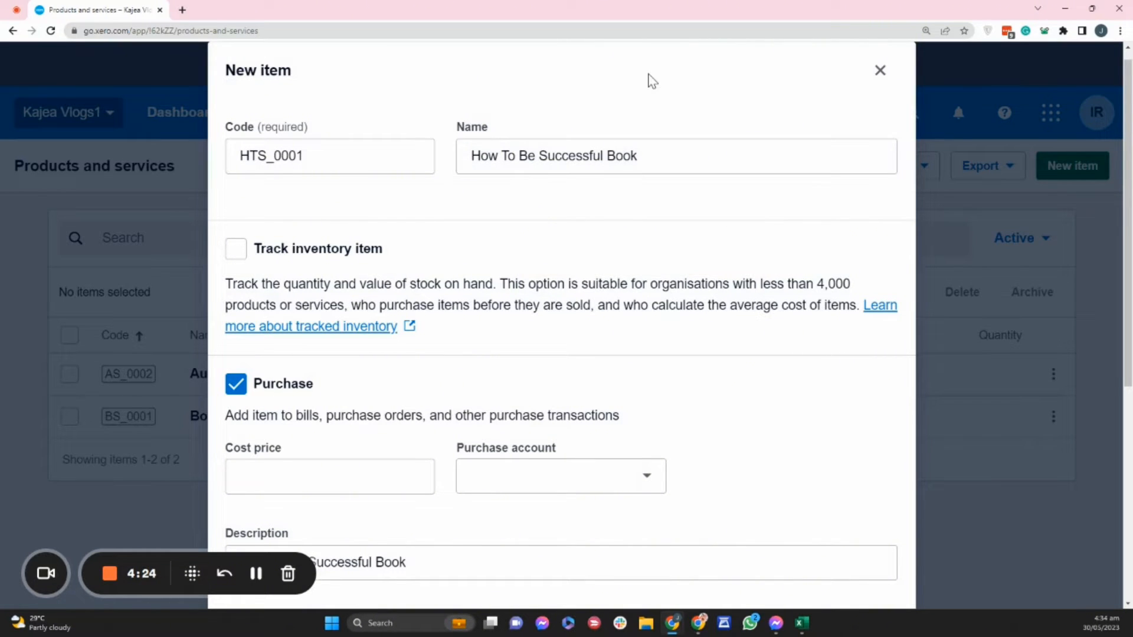
# - Make the book a tracked inventory item using the 1400 - Inventory Asset account
pyautogui.click(233, 257)
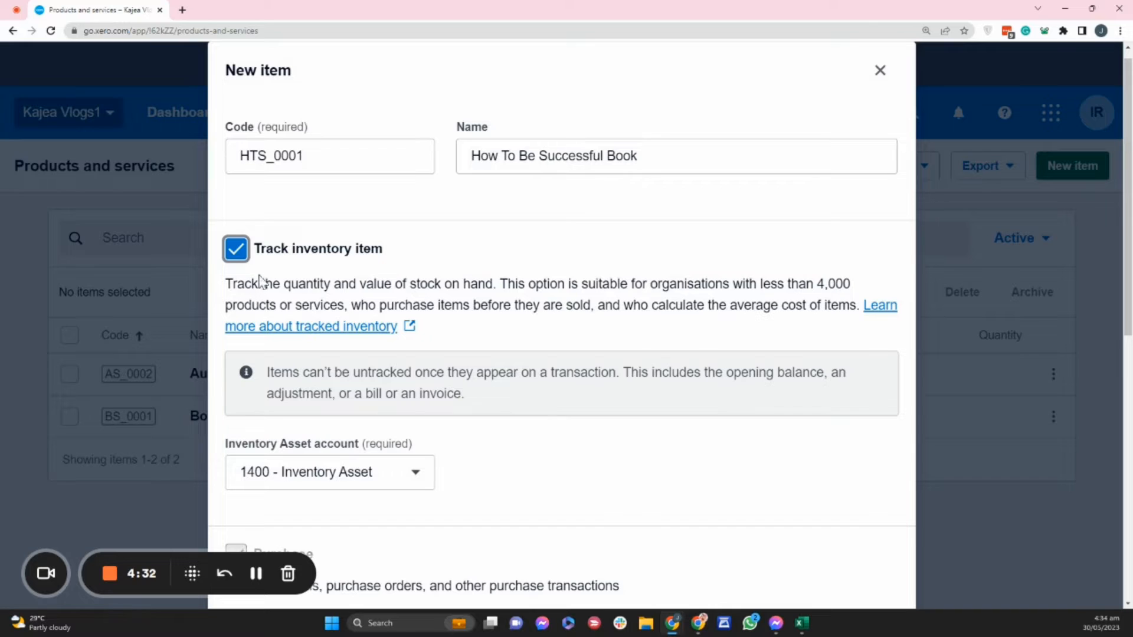
pyautogui.click(237, 250)
pyautogui.click(237, 251)
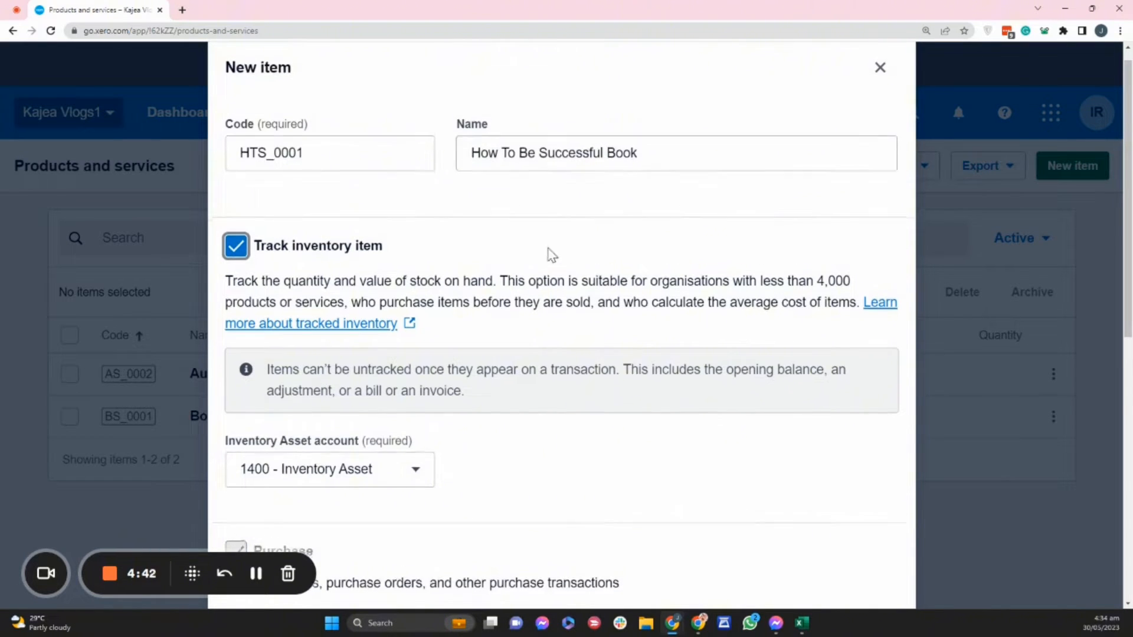
pyautogui.scroll(-3, 524, 270)
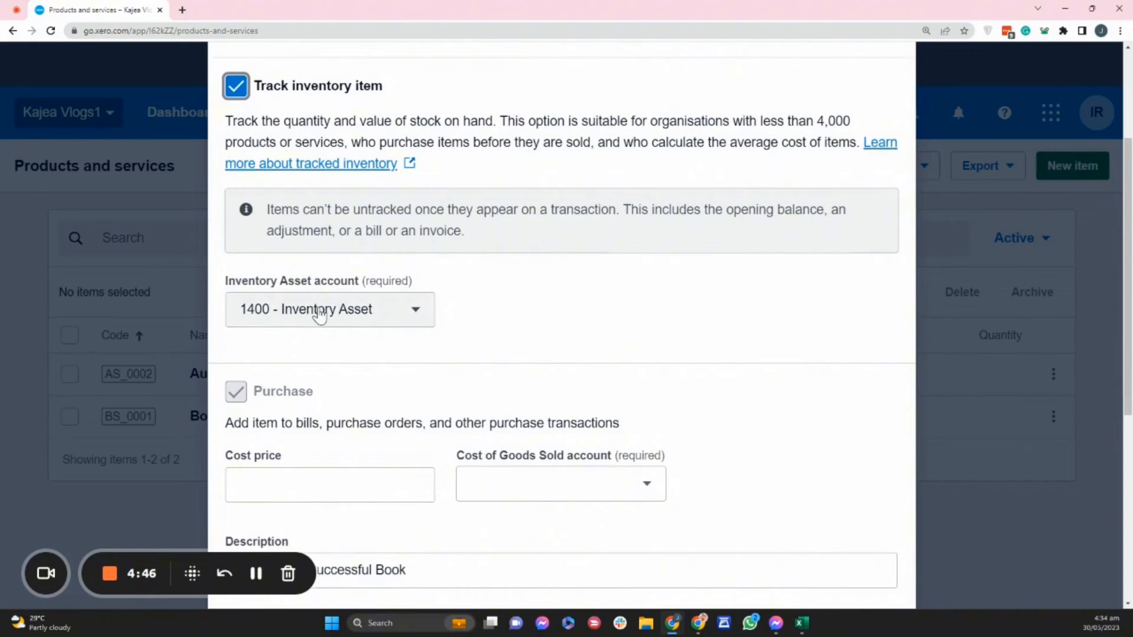
pyautogui.click(416, 322)
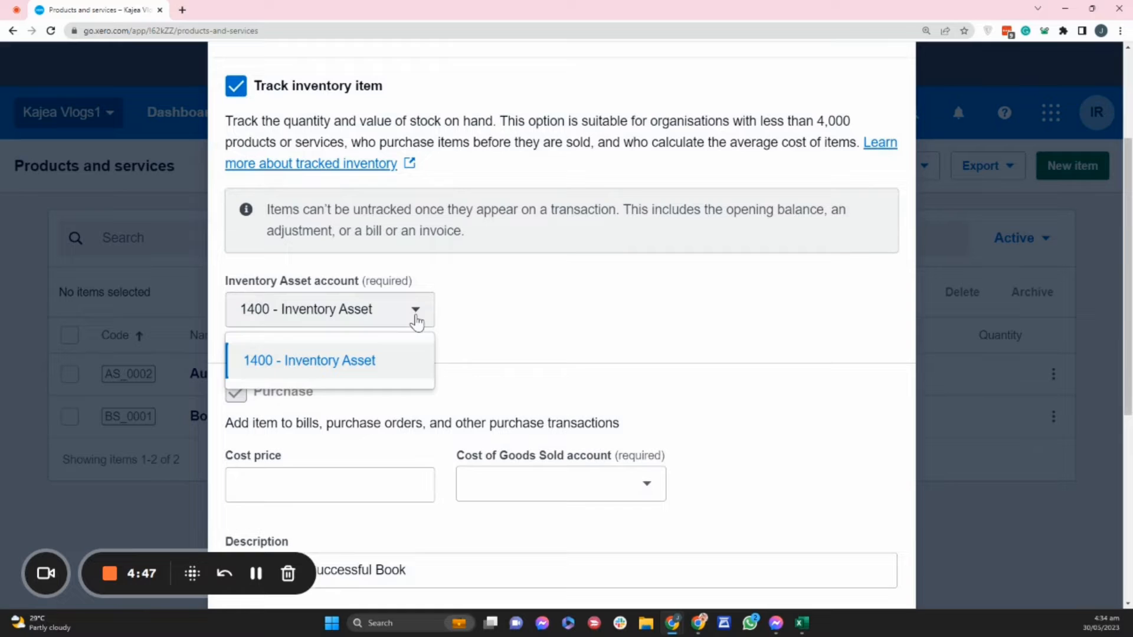
pyautogui.click(343, 375)
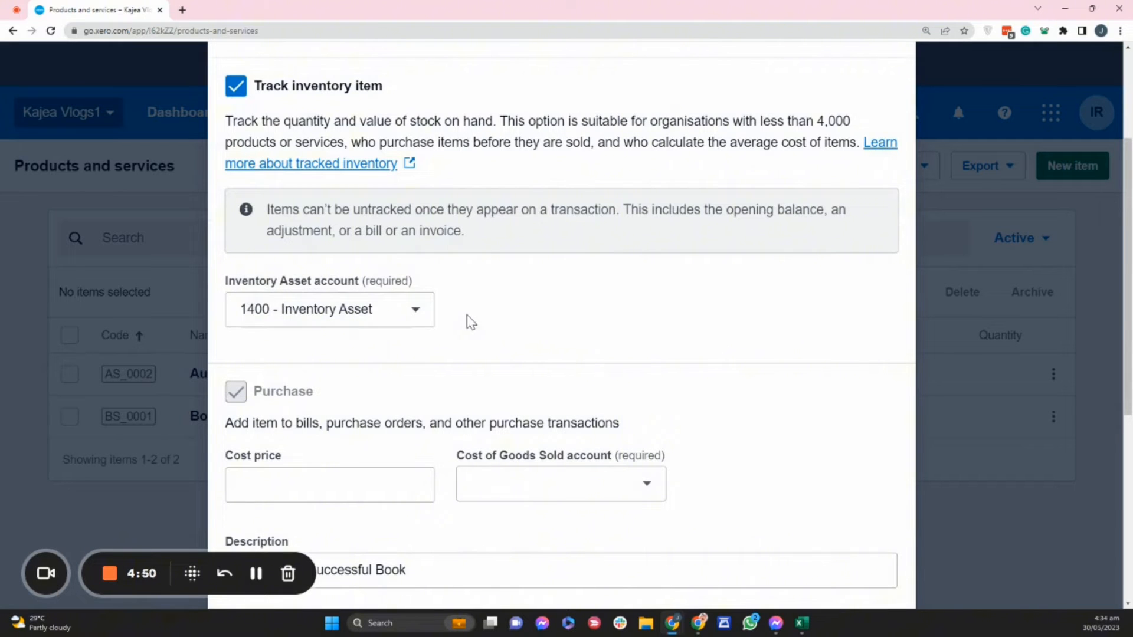
pyautogui.click(400, 317)
pyautogui.click(494, 331)
# - Set the book's purchase cost price to 12
pyautogui.scroll(-5, 496, 332)
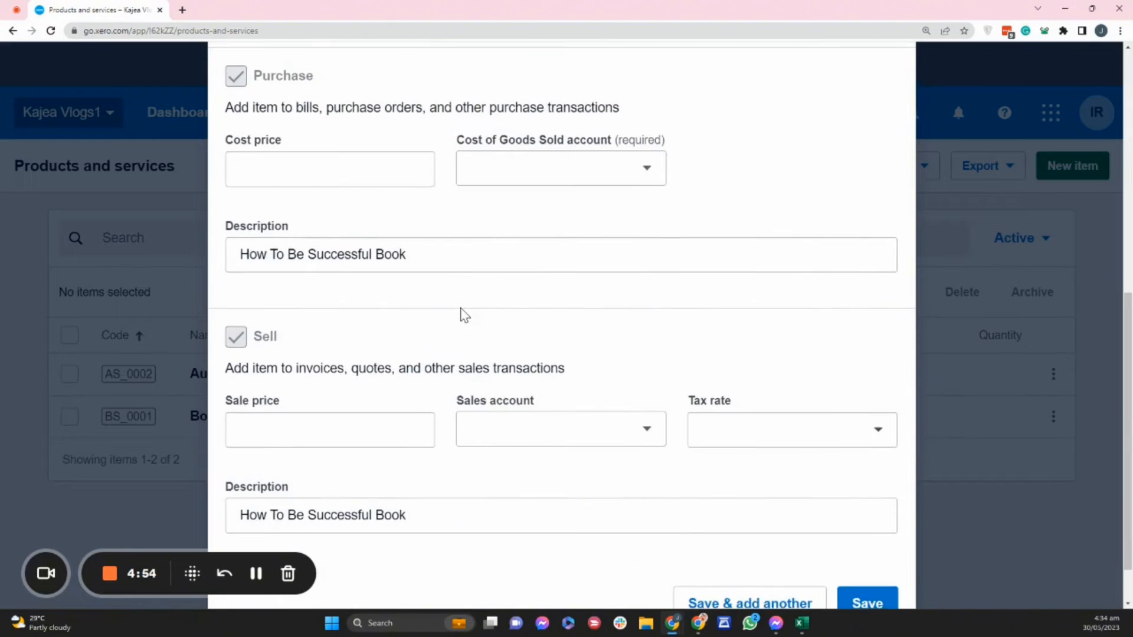
pyautogui.scroll(5, 607, 231)
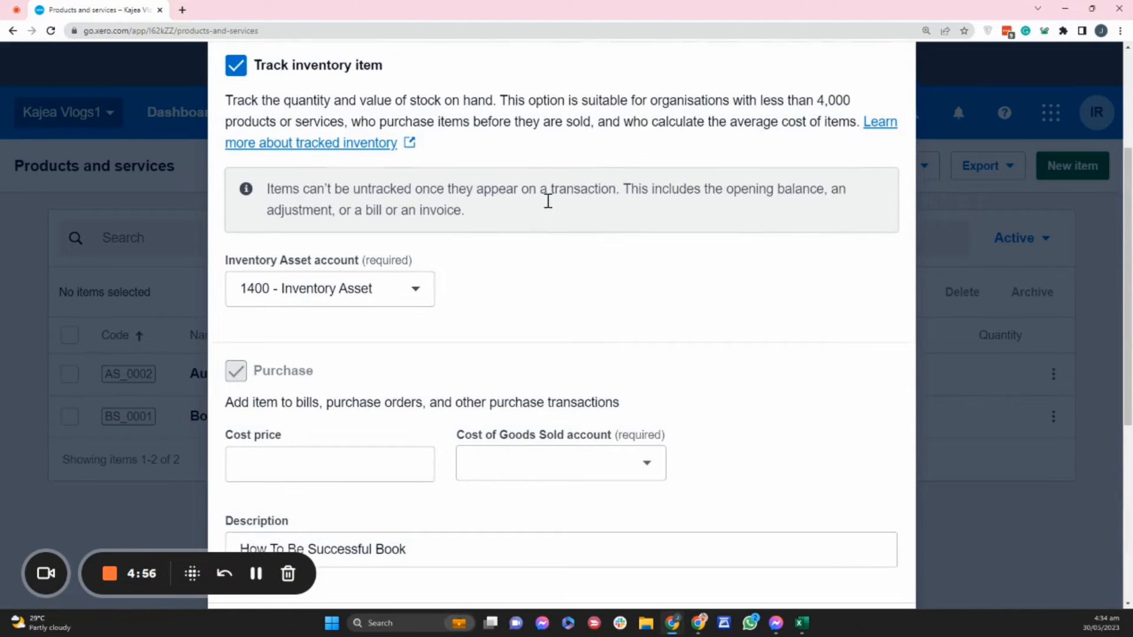
pyautogui.scroll(-1, 548, 259)
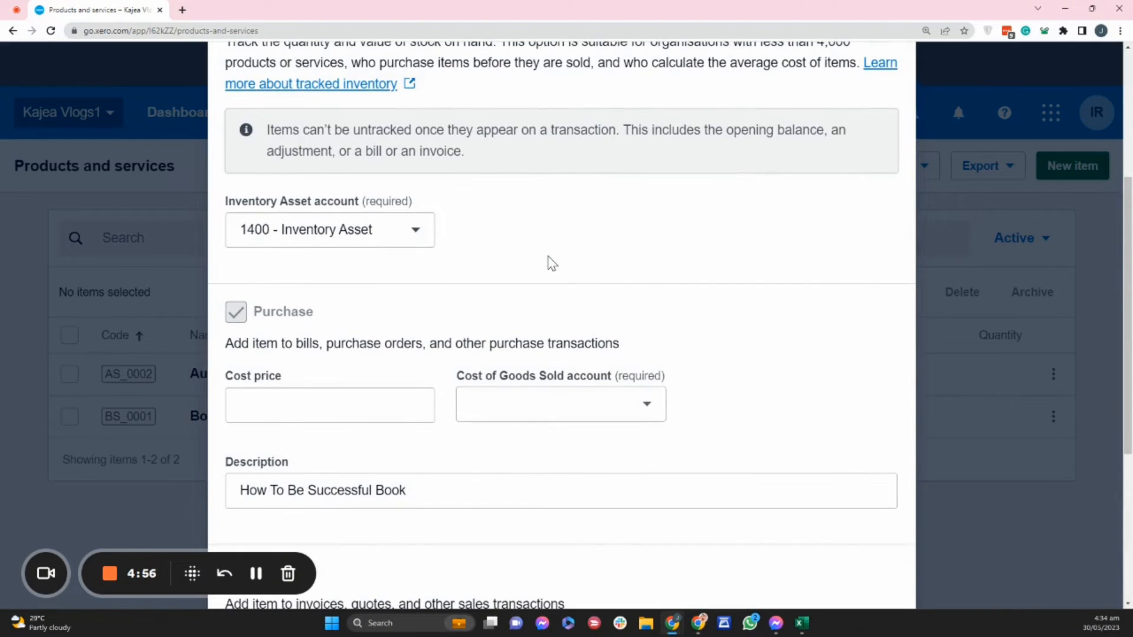
pyautogui.click(260, 405)
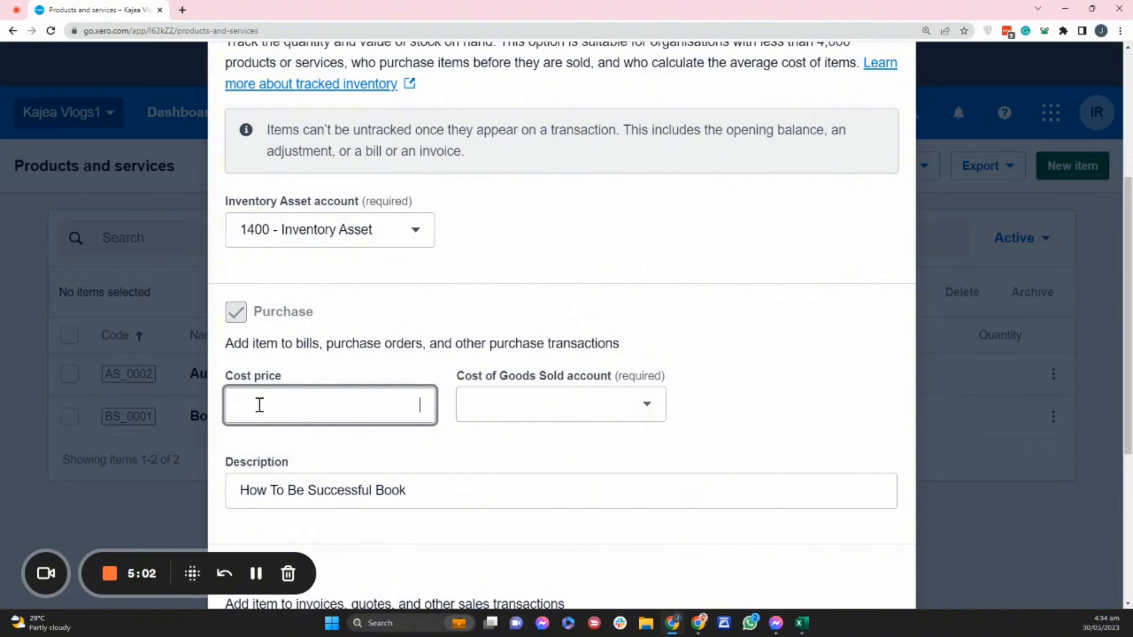
pyautogui.write('12')
pyautogui.click(558, 409)
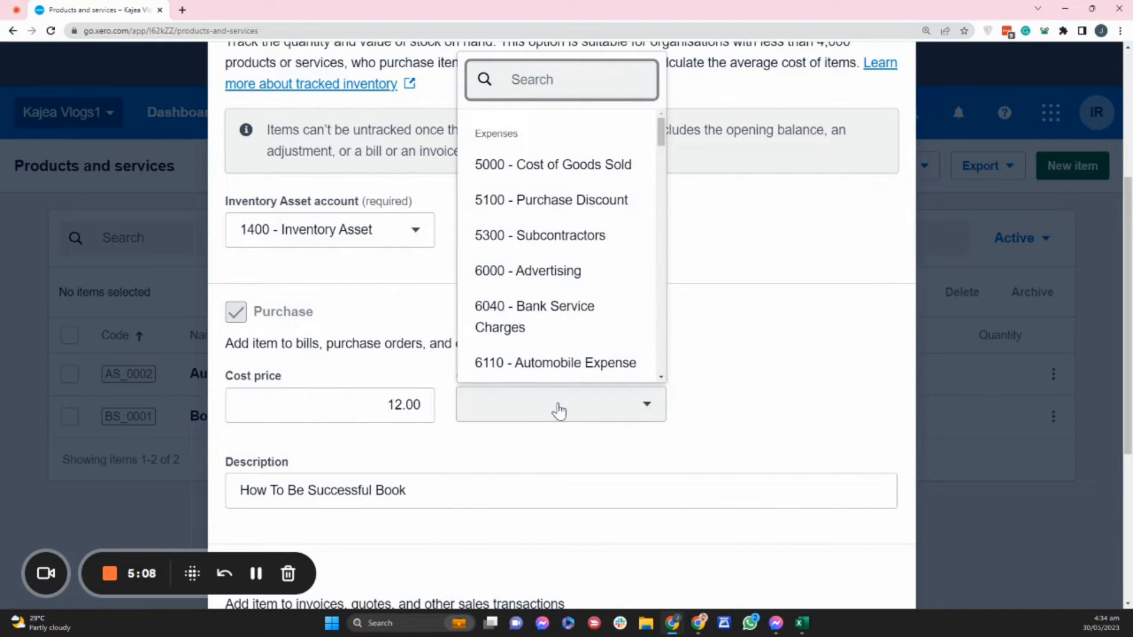
pyautogui.click(697, 304)
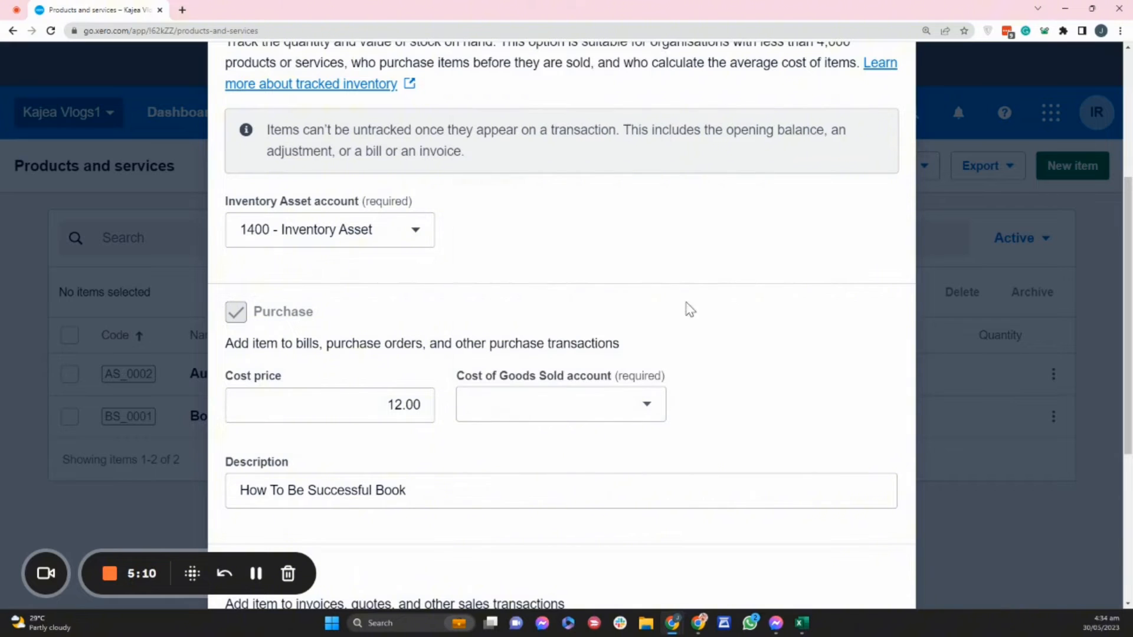
pyautogui.click(535, 416)
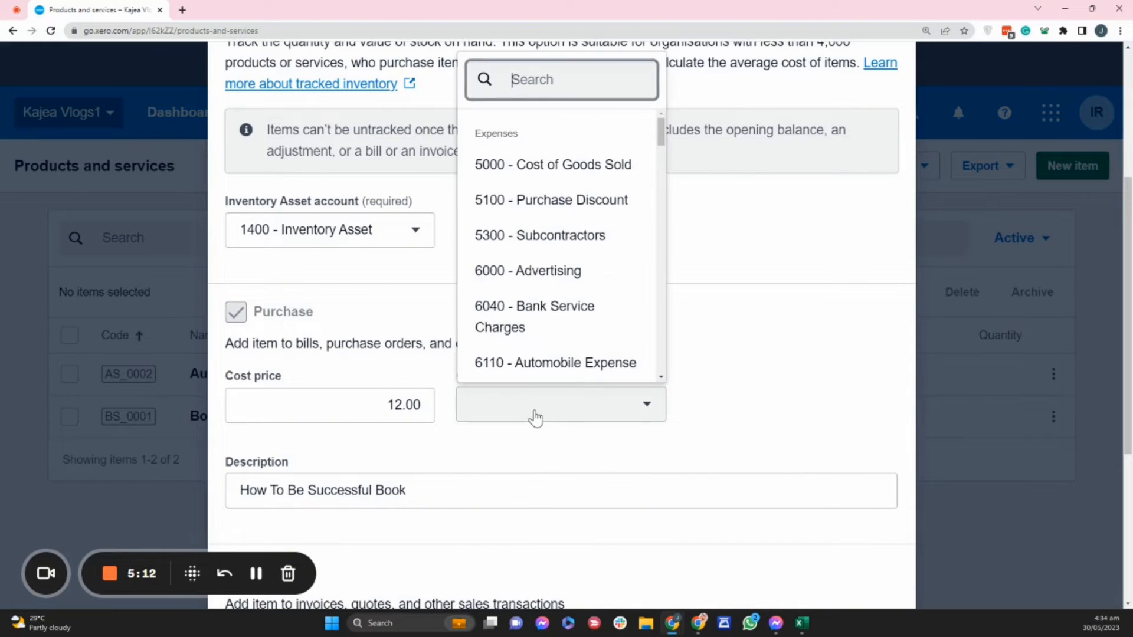
pyautogui.write('inv')
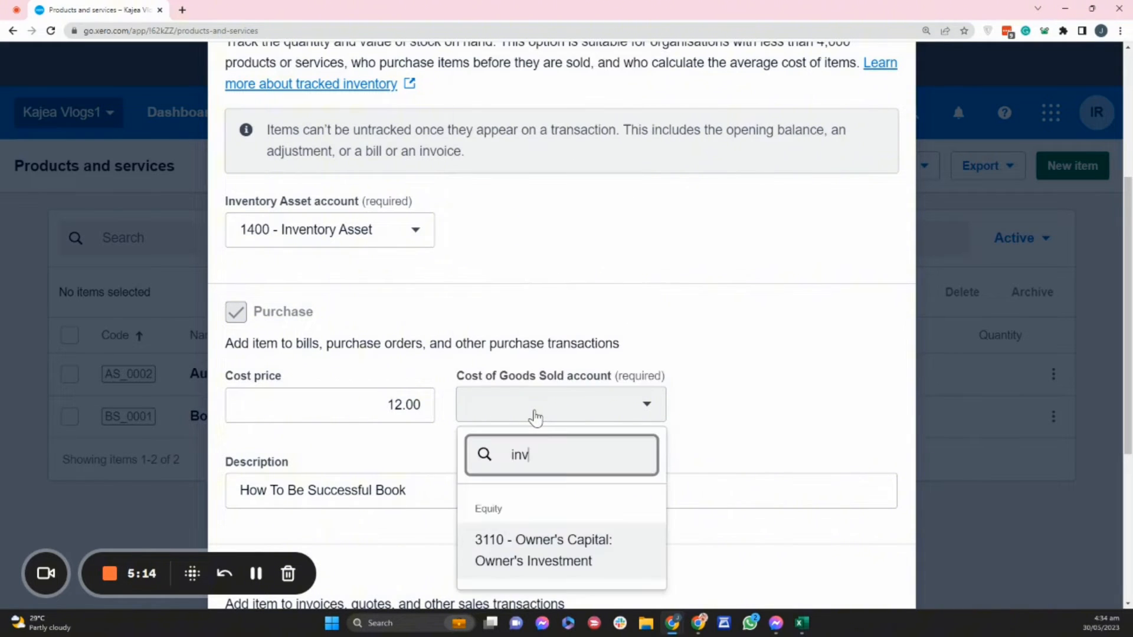
pyautogui.press('BackSpace')
pyautogui.press('BackSpace')
pyautogui.press('BackSpace')
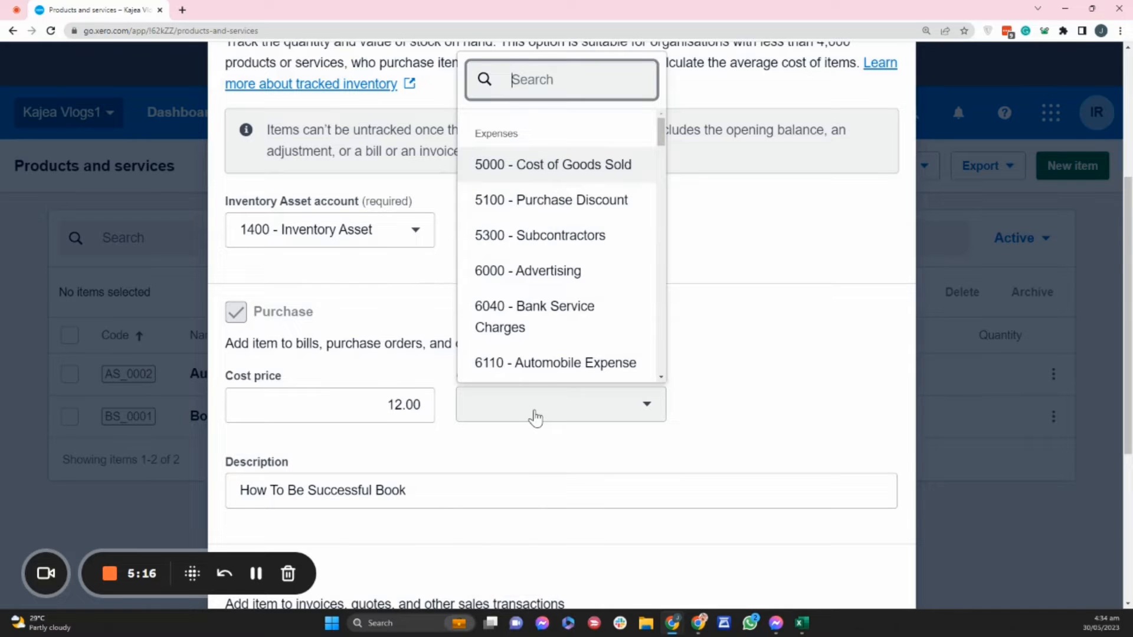
pyautogui.scroll(-1, 590, 248)
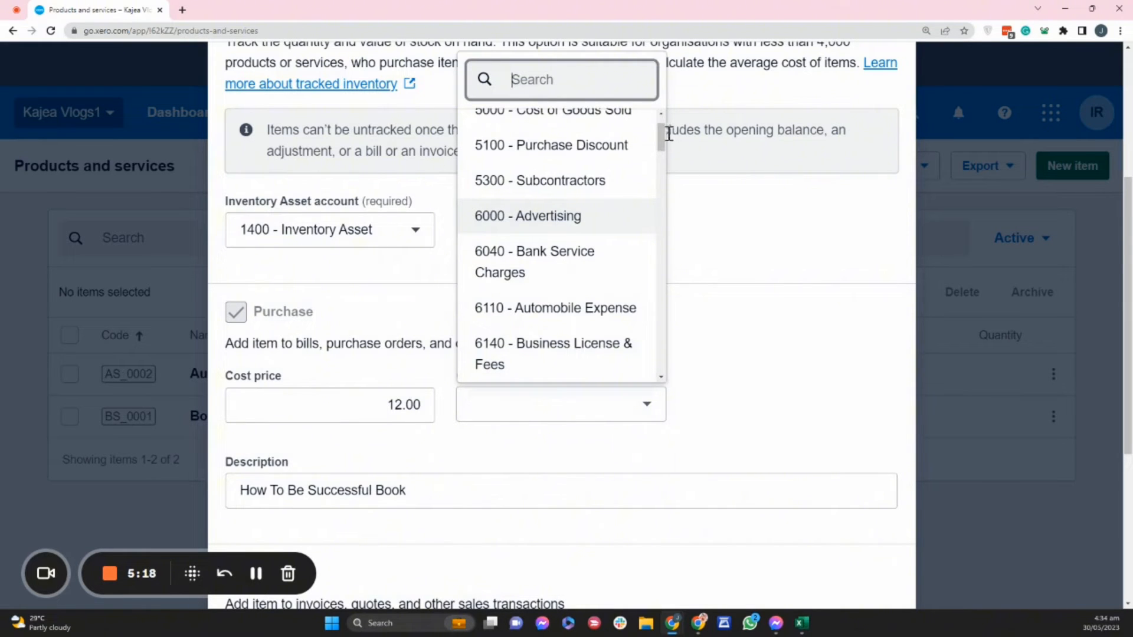
pyautogui.moveTo(659, 141); pyautogui.dragTo(629, 119)
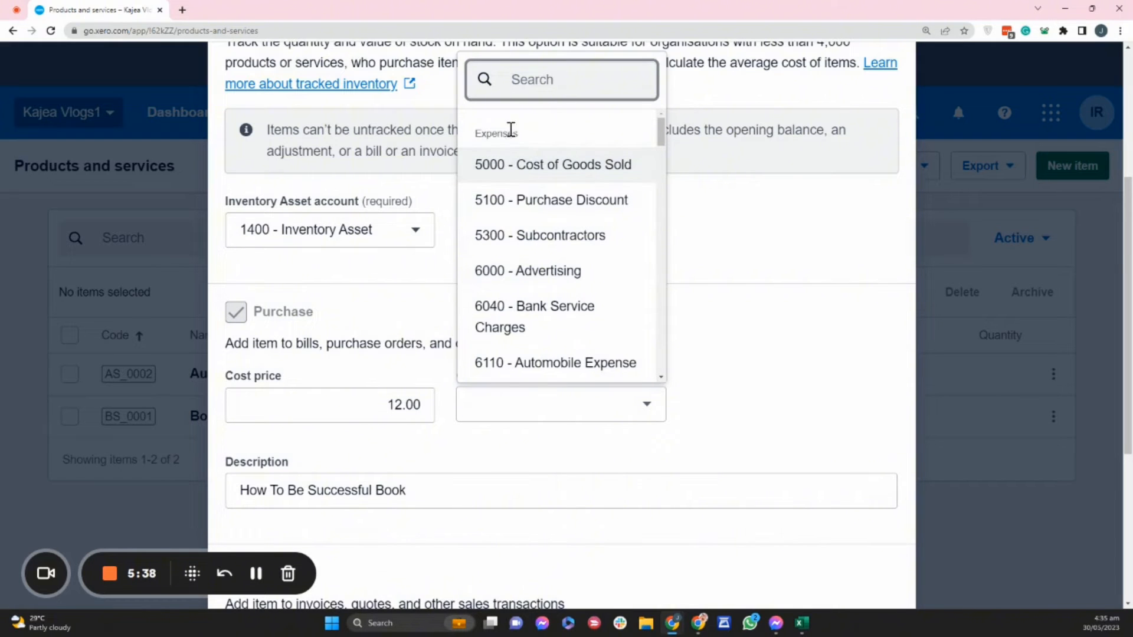
pyautogui.click(789, 347)
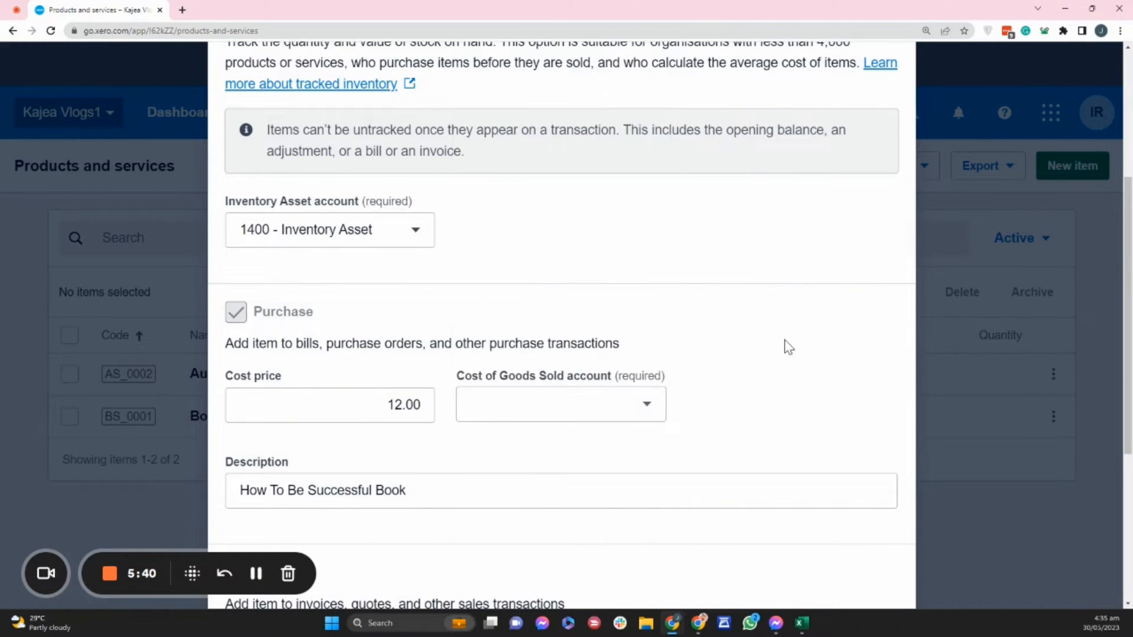
# - Assign the book's purchases to the 5000 - Cost of Goods Sold account
pyautogui.click(643, 418)
pyautogui.click(615, 177)
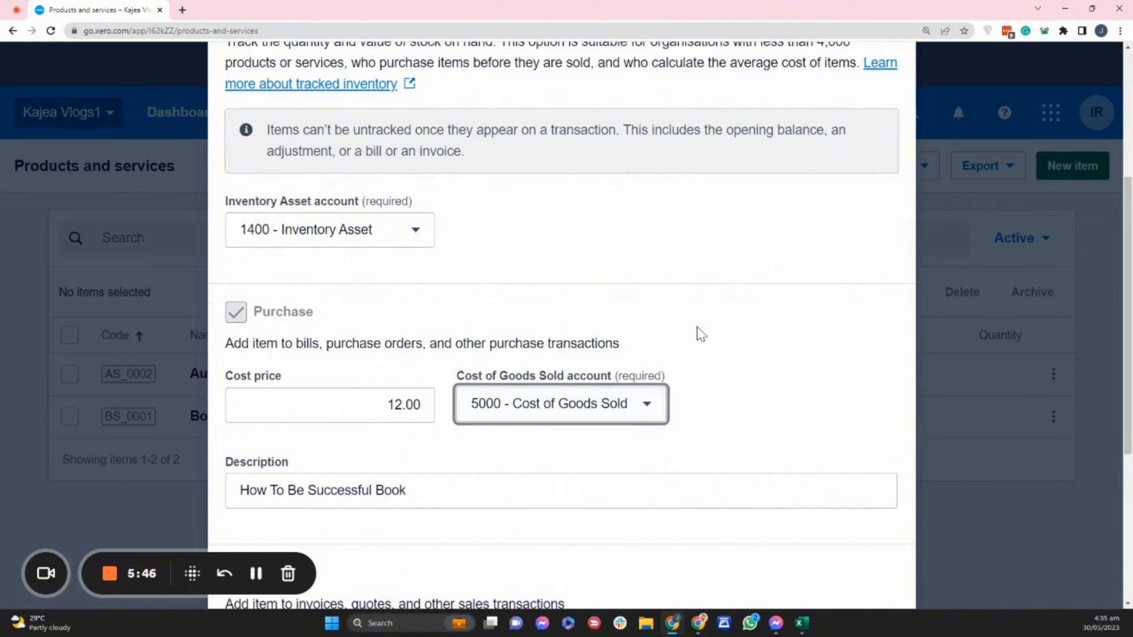
pyautogui.scroll(-1, 707, 359)
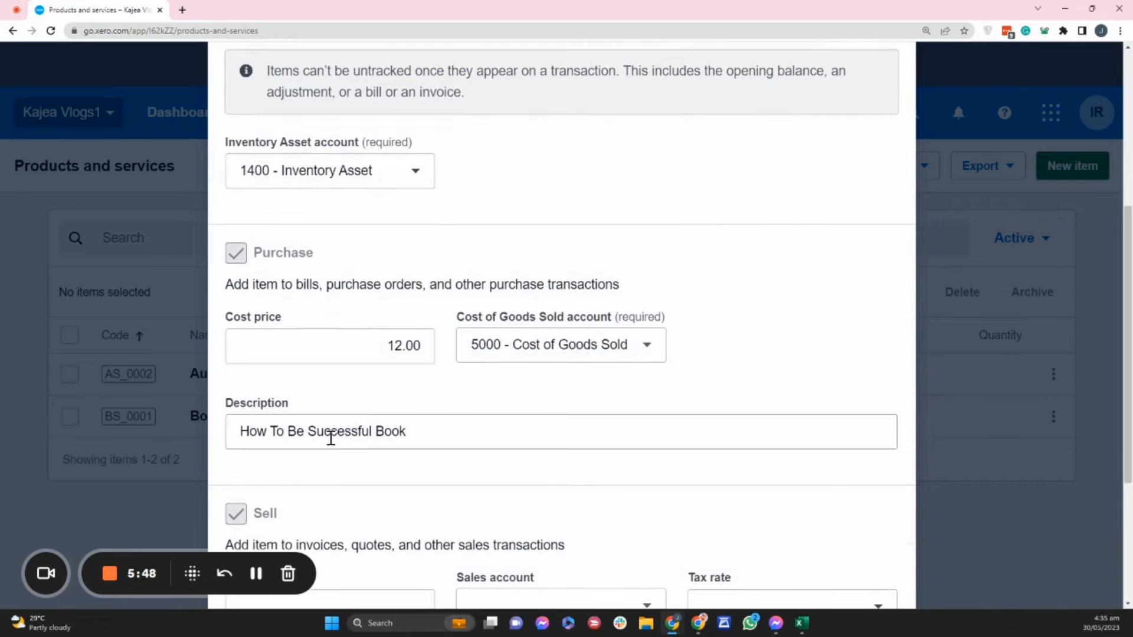
# - Review the Cost of Goods Sold account choices for the book and choose 5000 - Cost of Goods Sold
pyautogui.click(649, 346)
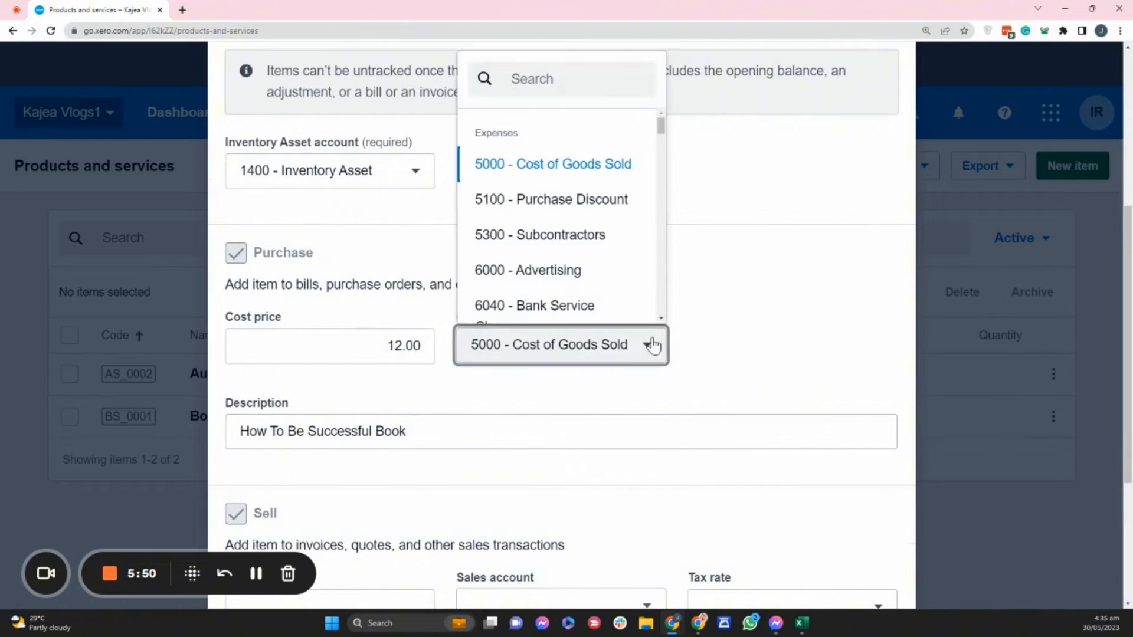
pyautogui.click(713, 285)
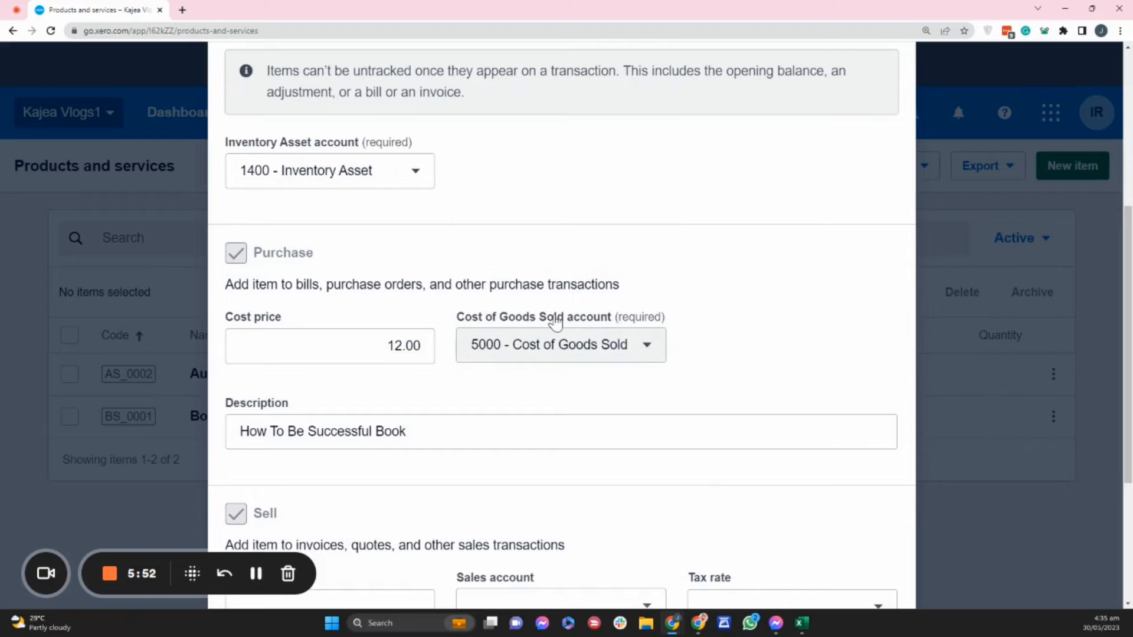
pyautogui.scroll(1, 548, 319)
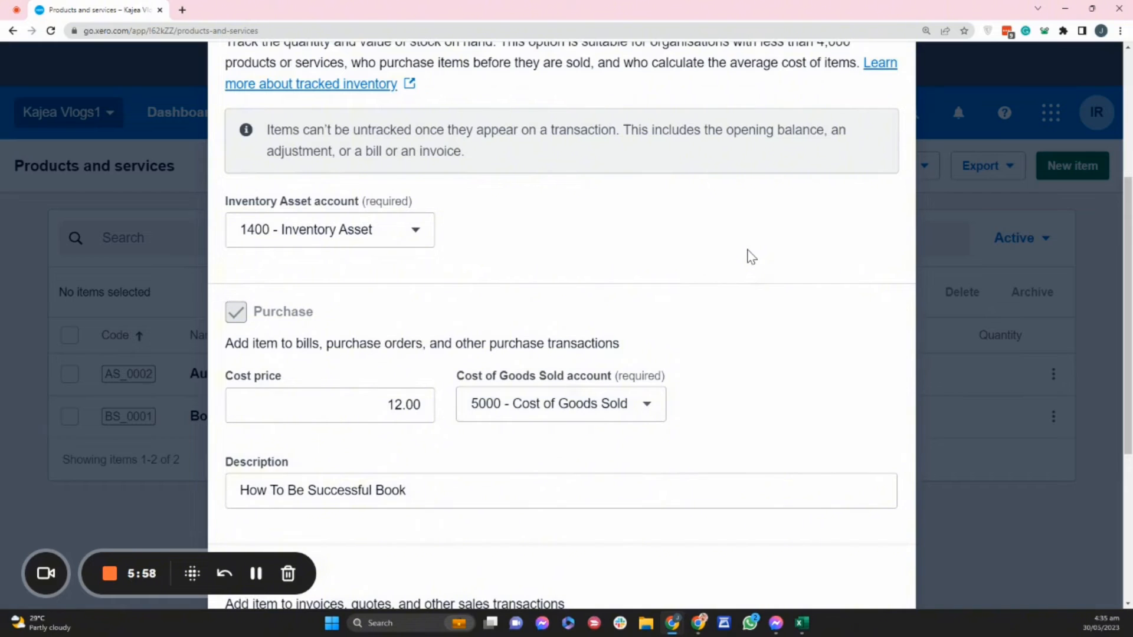
pyautogui.click(633, 417)
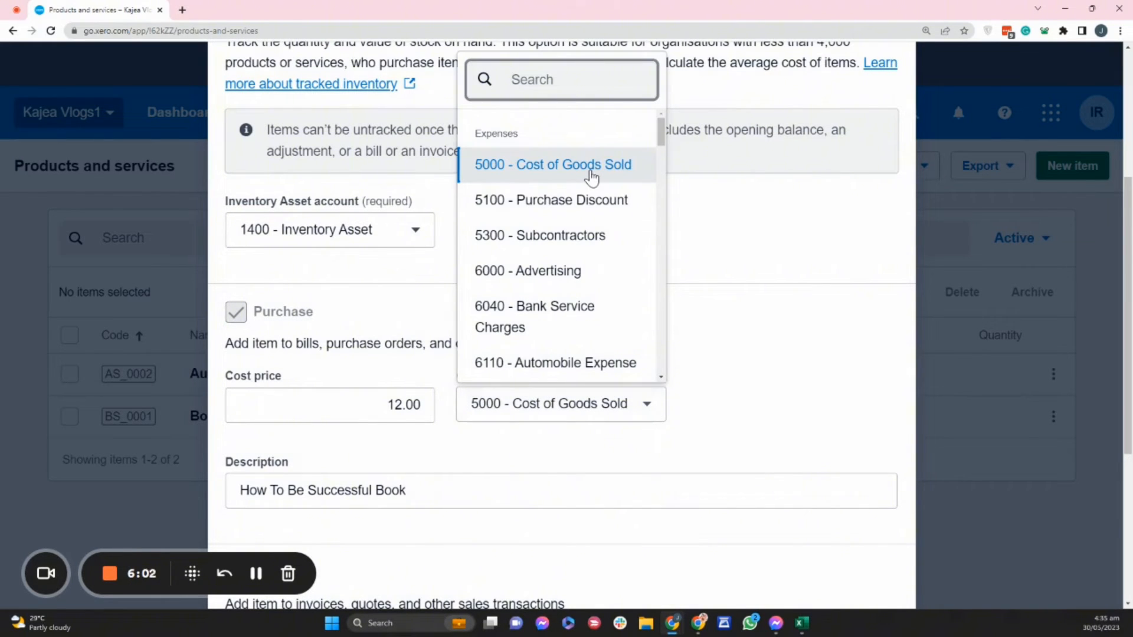
pyautogui.click(592, 172)
# - Set the book's sale price to 25 and assign its sales to the 4000 - Sales account
pyautogui.scroll(-2, 761, 304)
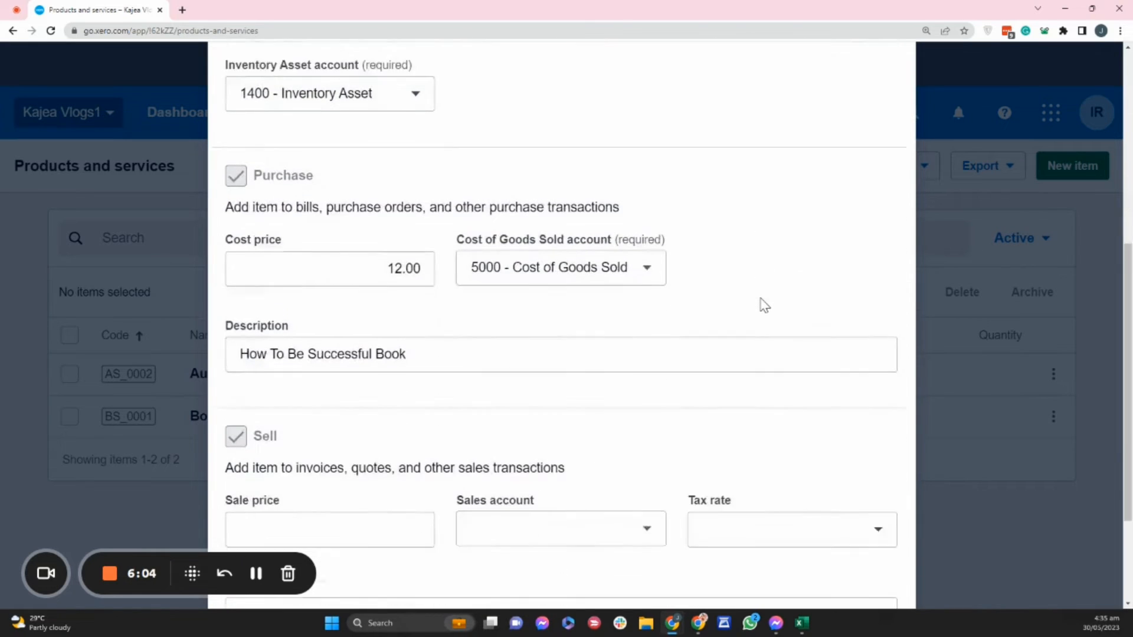
pyautogui.scroll(-1, 764, 306)
pyautogui.click(332, 497)
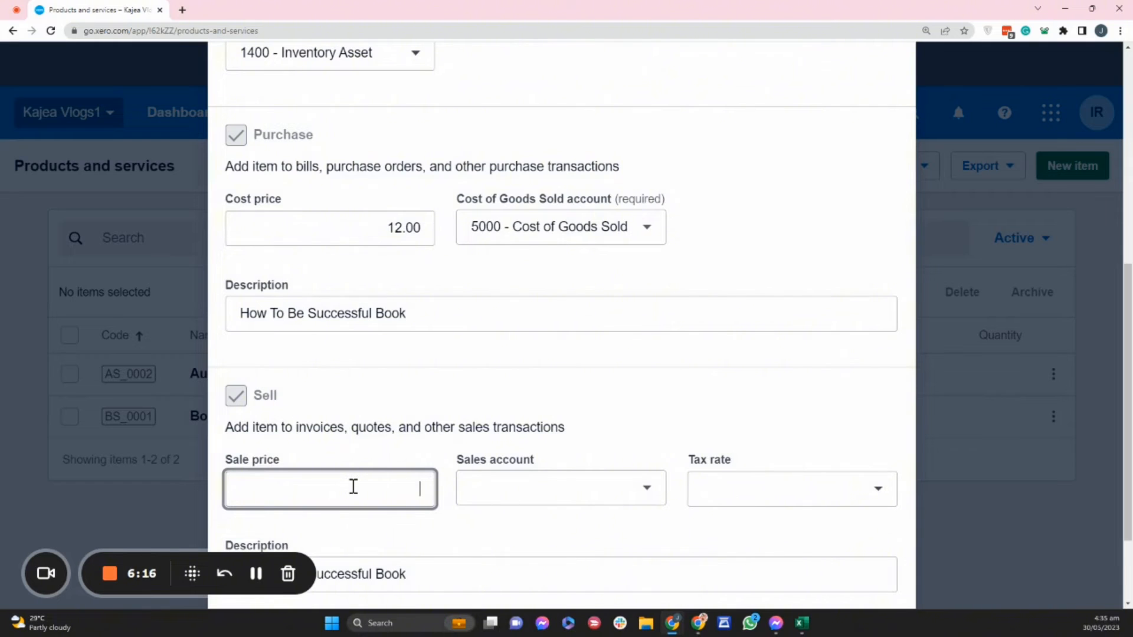
pyautogui.write('25')
pyautogui.click(553, 495)
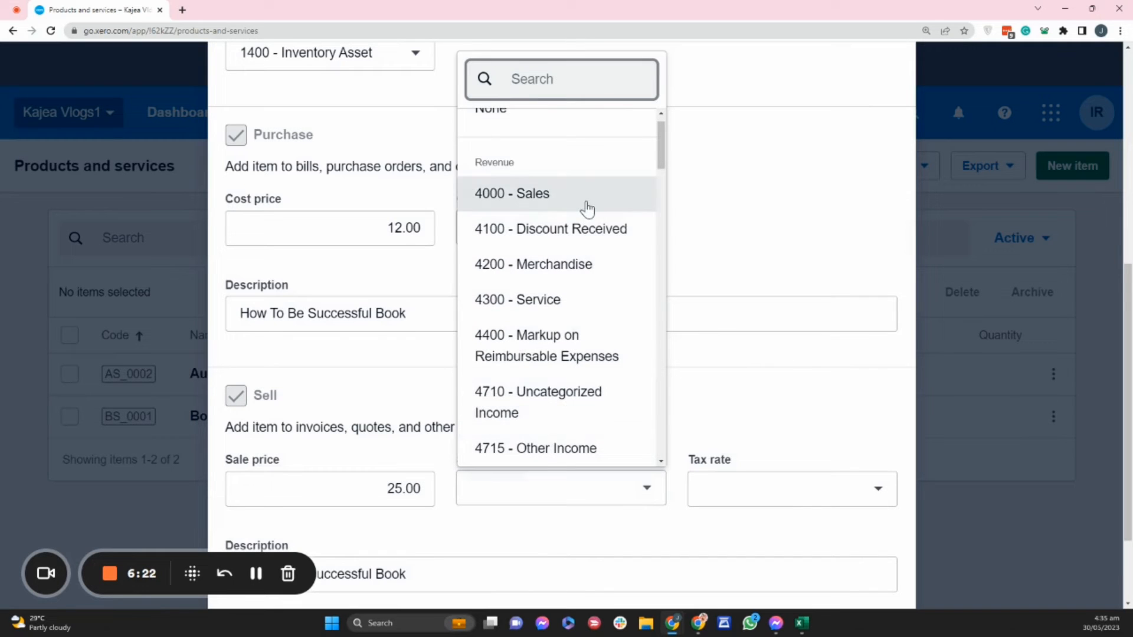
pyautogui.click(587, 208)
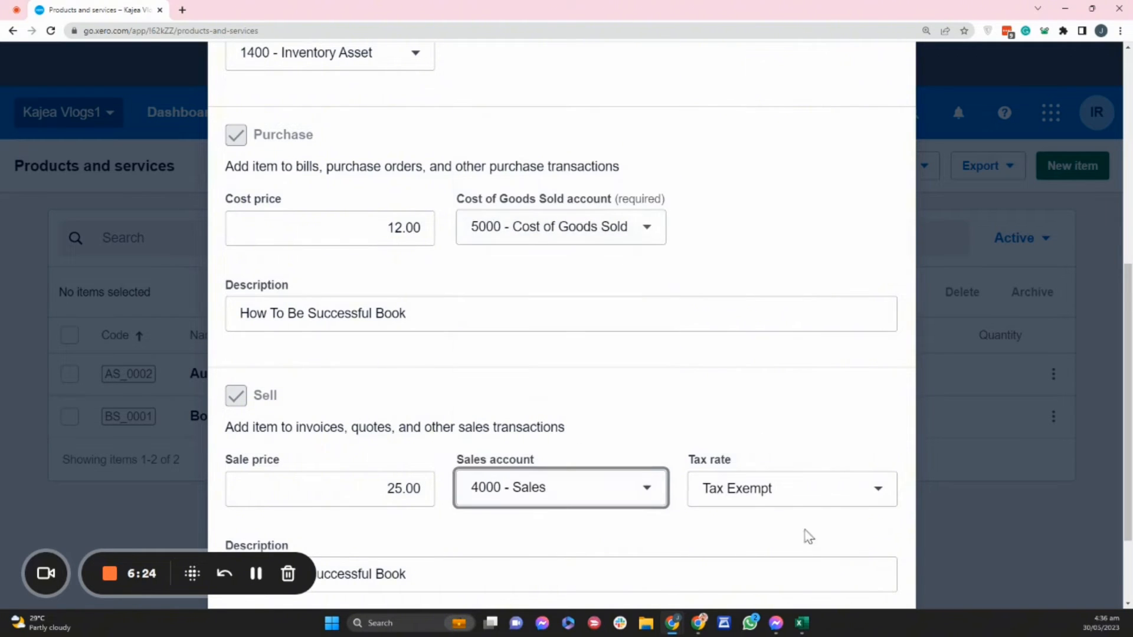
# - Check the tax rate and sales account choices for the book and save the item
pyautogui.click(794, 494)
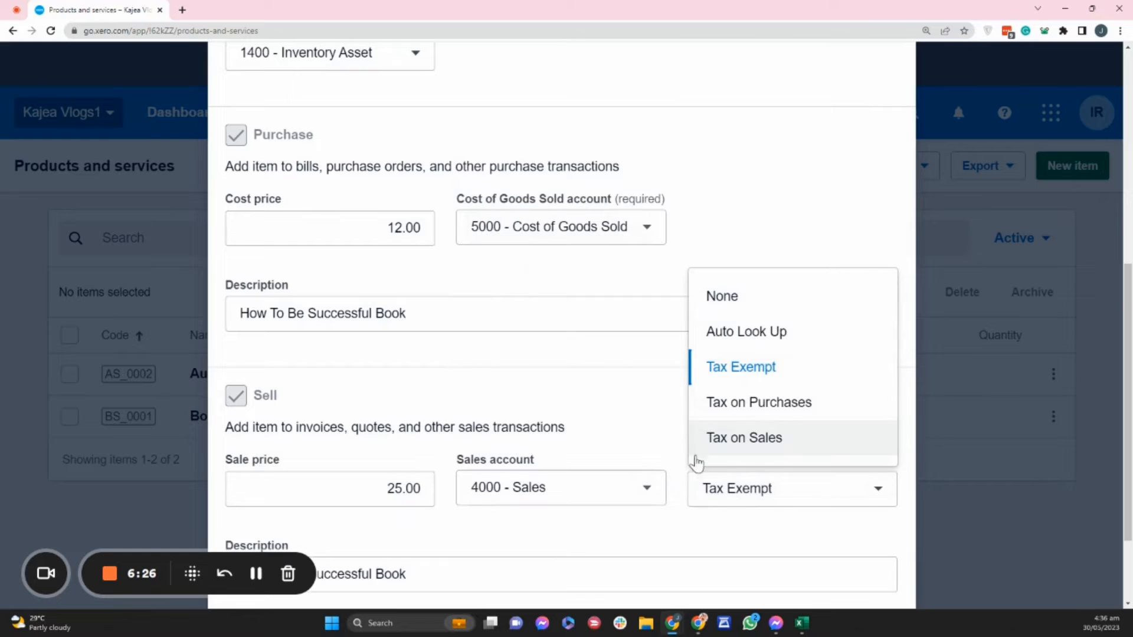
pyautogui.click(672, 417)
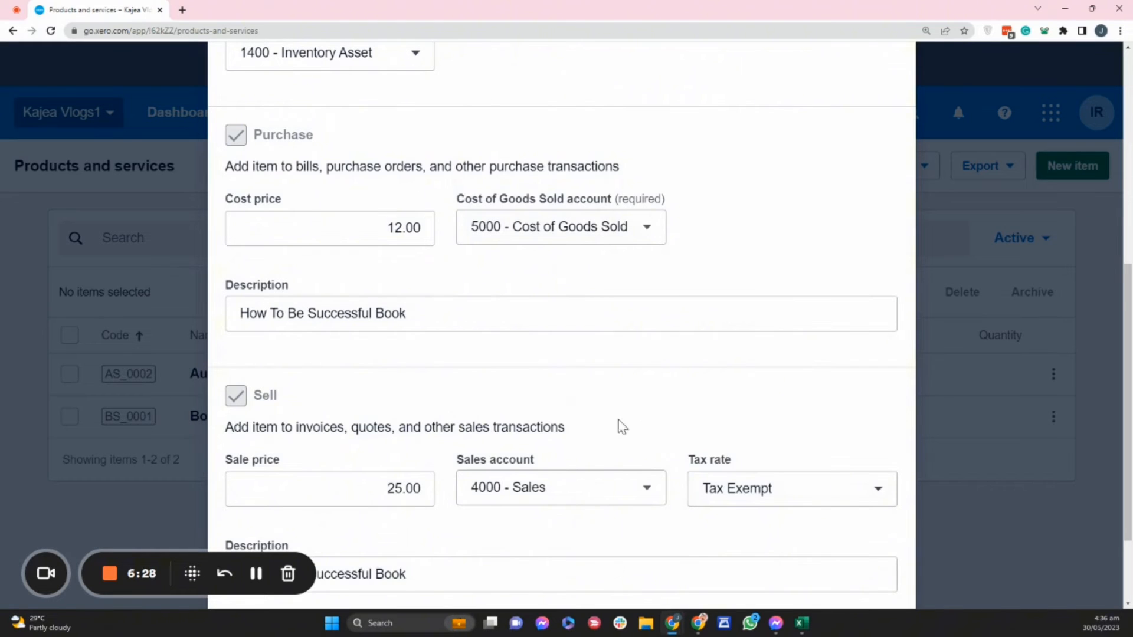
pyautogui.click(596, 496)
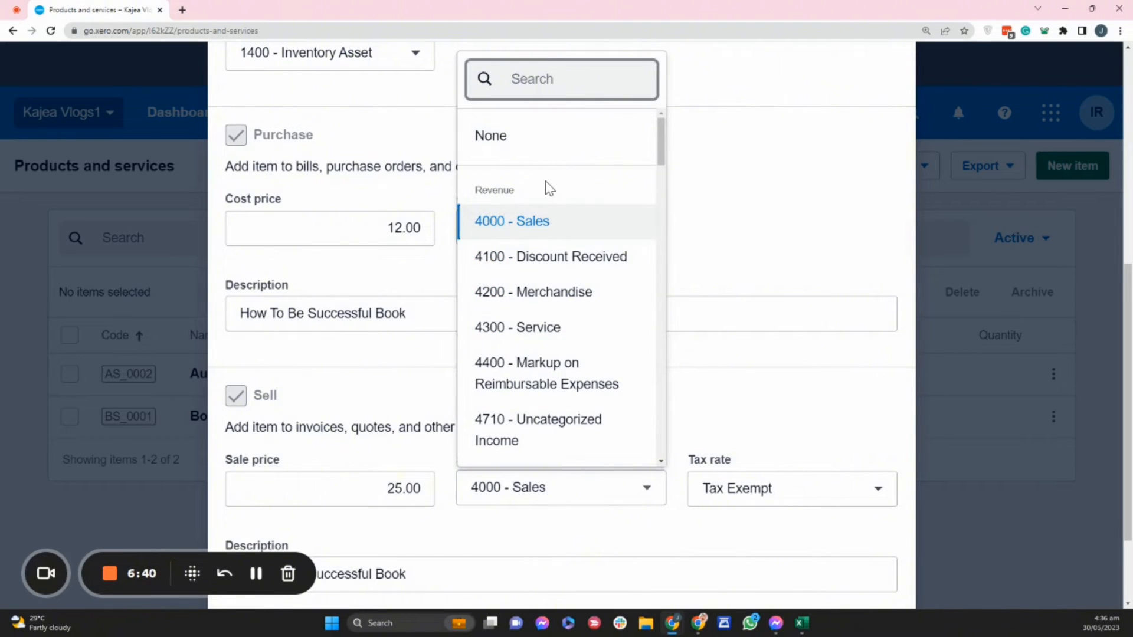
pyautogui.click(731, 402)
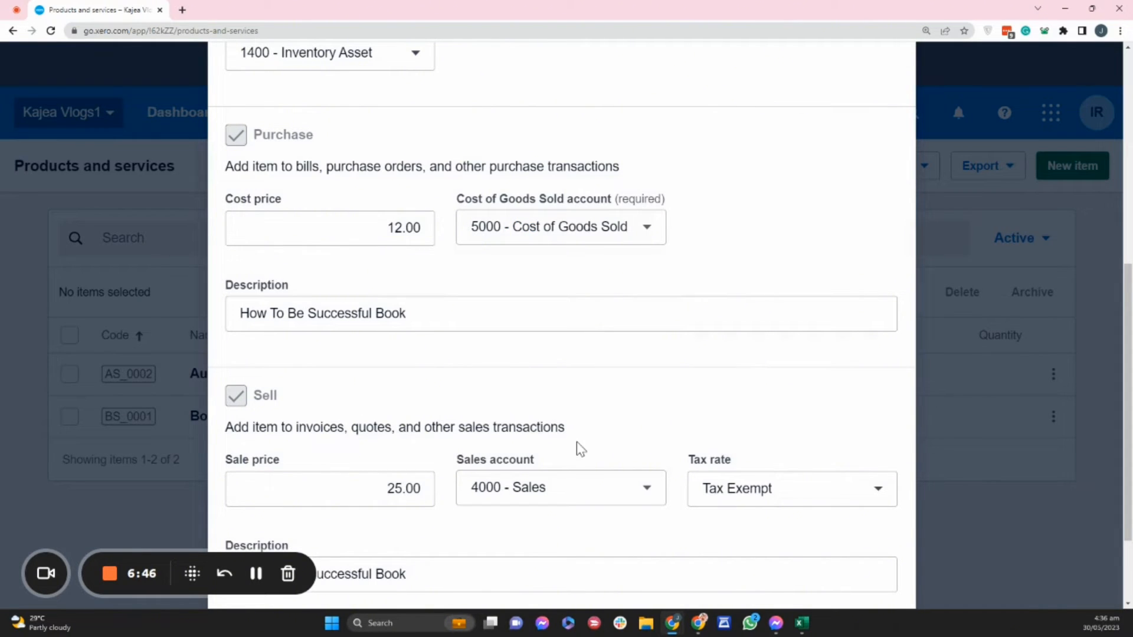
pyautogui.click(579, 502)
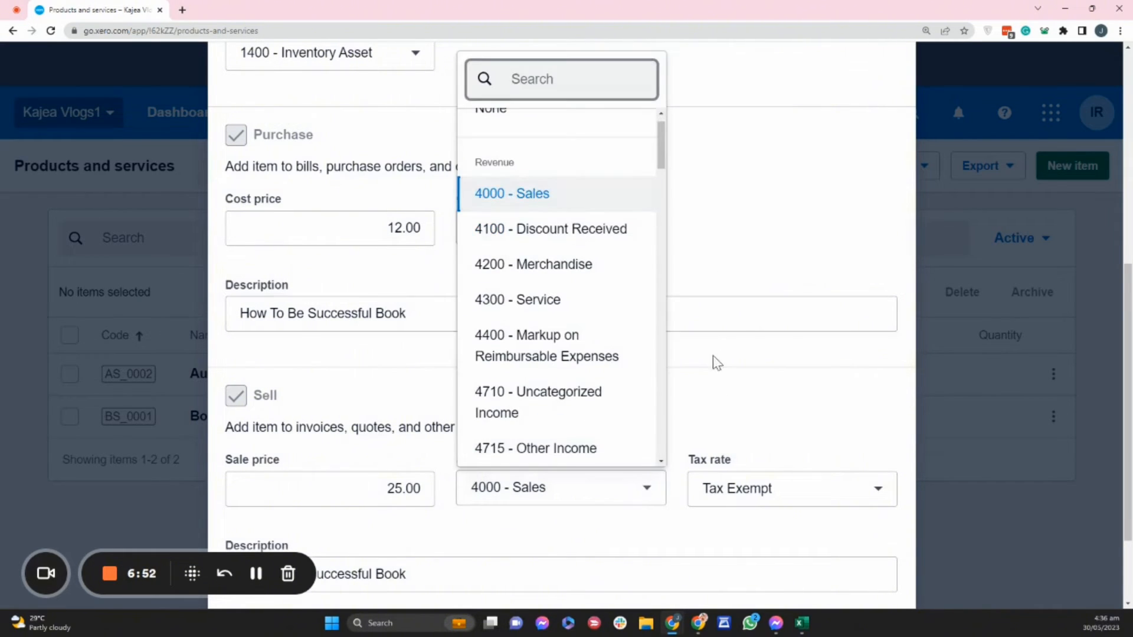
pyautogui.click(714, 413)
pyautogui.scroll(-2, 714, 414)
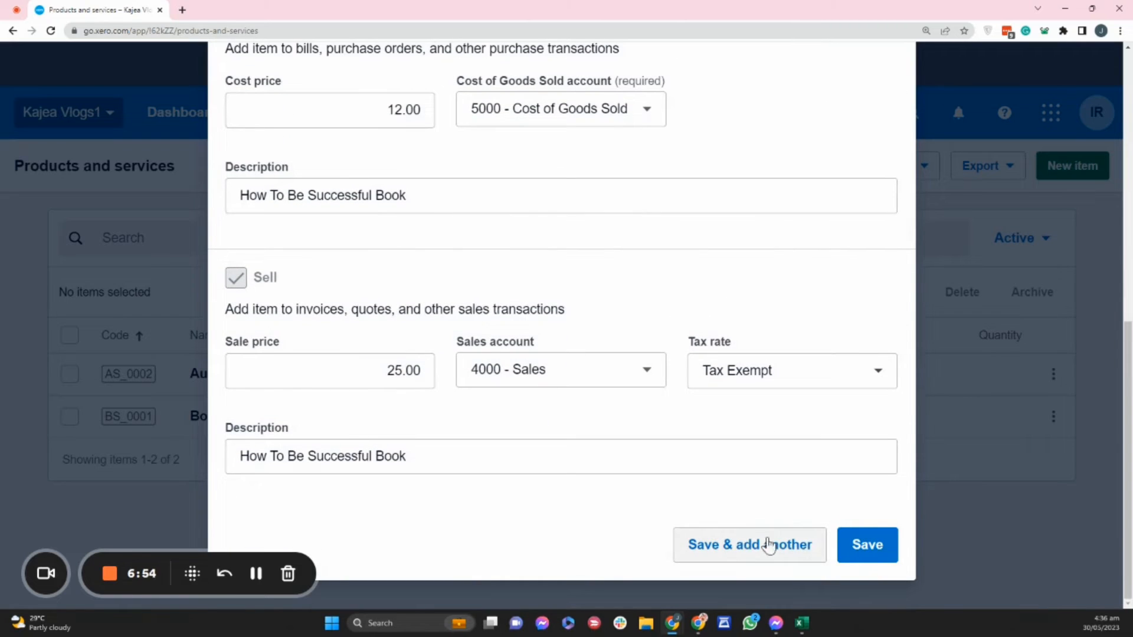
pyautogui.click(861, 553)
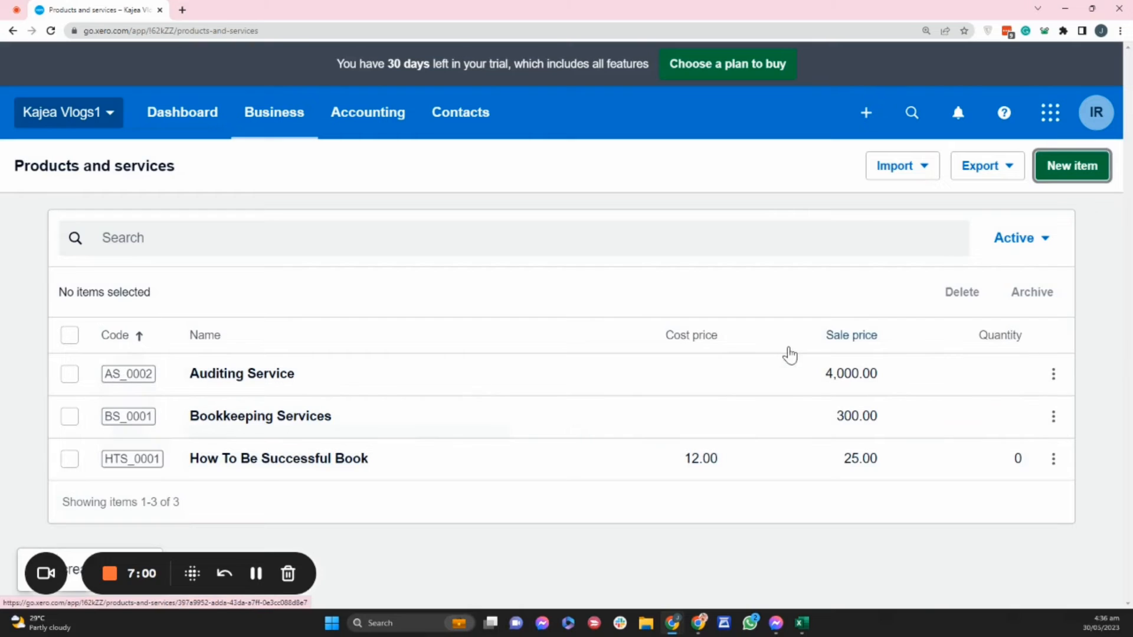
# - Go to the item import page and export the existing items to CSV
pyautogui.click(930, 172)
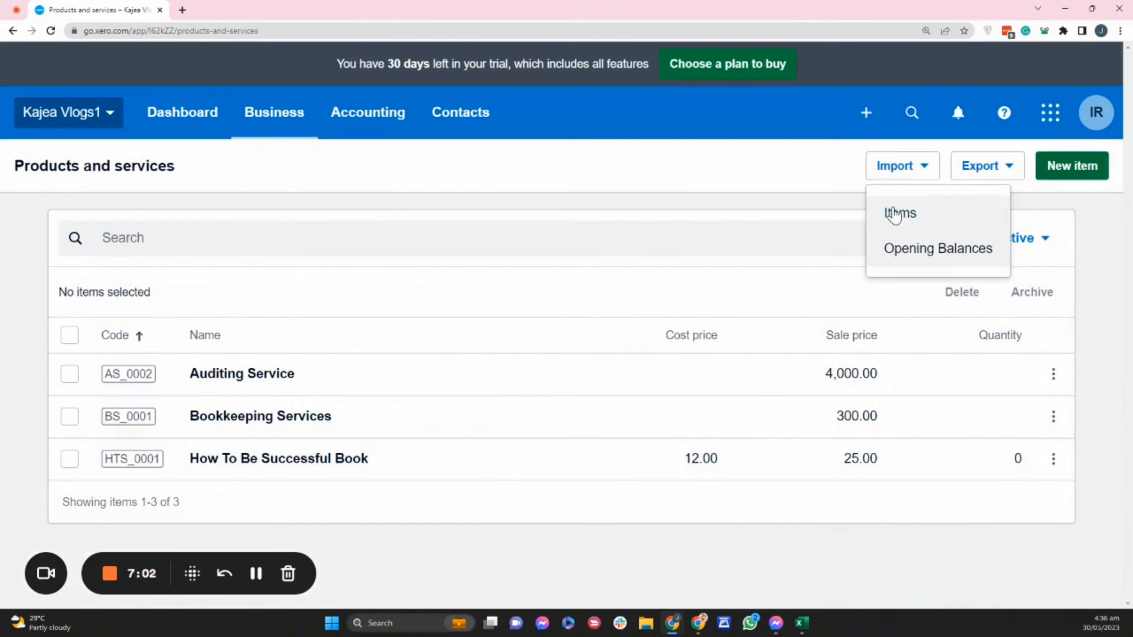
pyautogui.click(1008, 178)
pyautogui.click(929, 172)
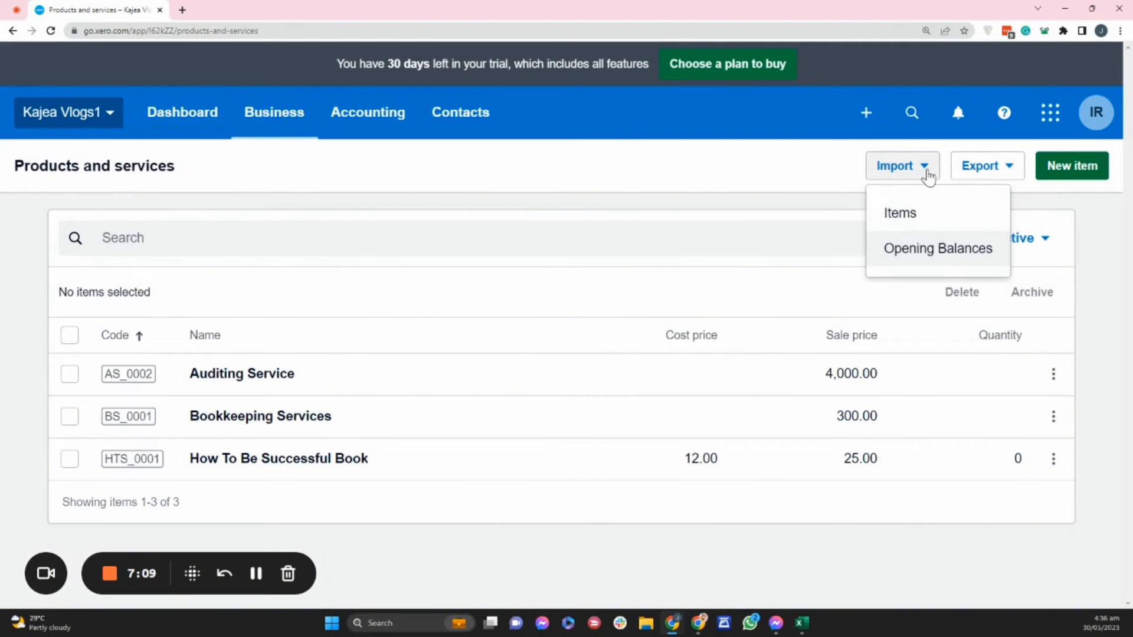
pyautogui.click(916, 219)
pyautogui.scroll(-2, 531, 531)
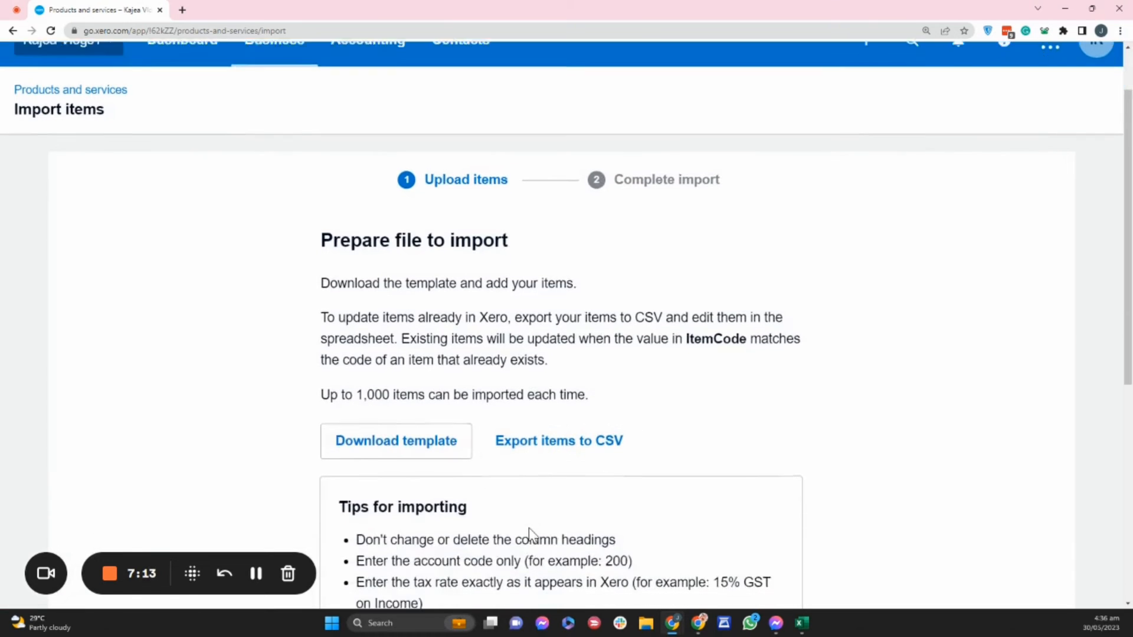
pyautogui.click(545, 402)
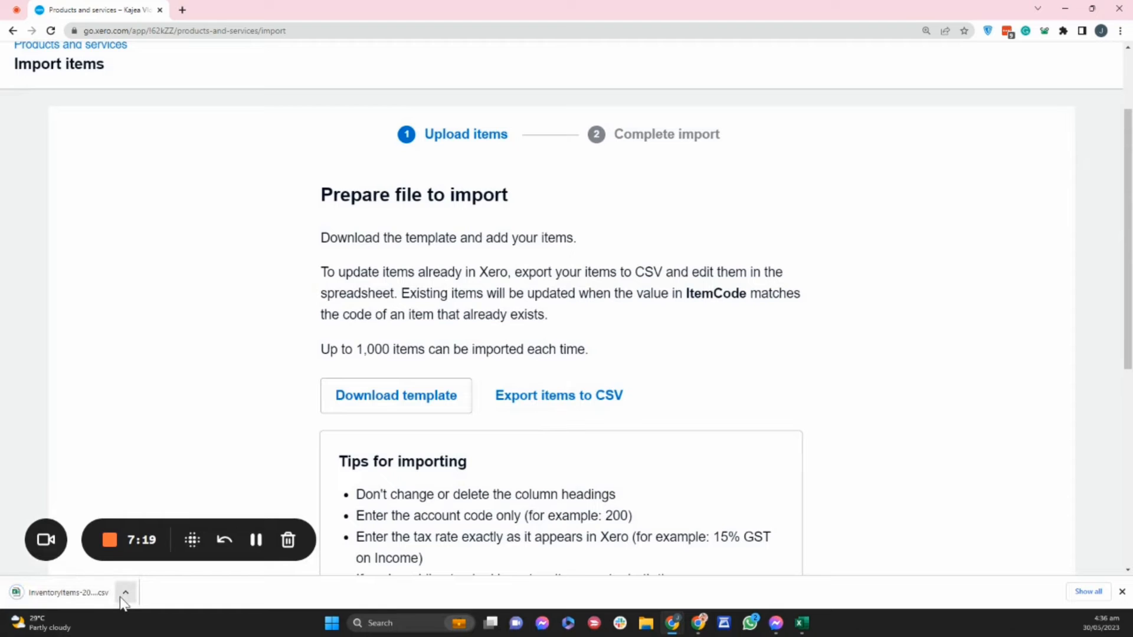
# - Open the exported InventoryItems-20230530 file in Excel and examine its item rows and columns
pyautogui.click(106, 594)
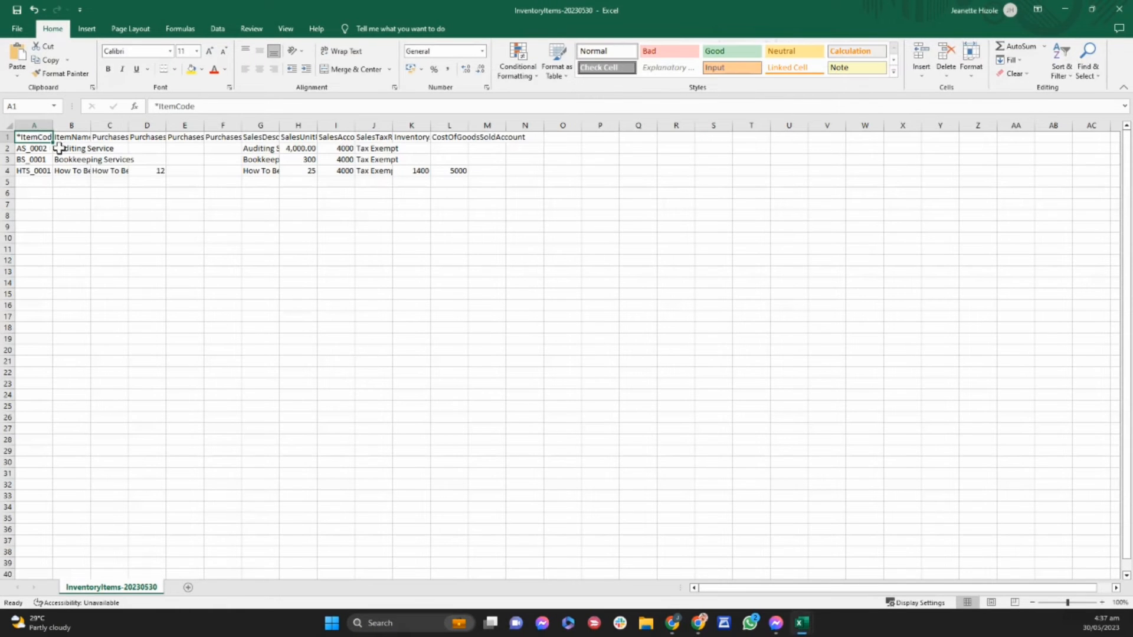
pyautogui.click(10, 125)
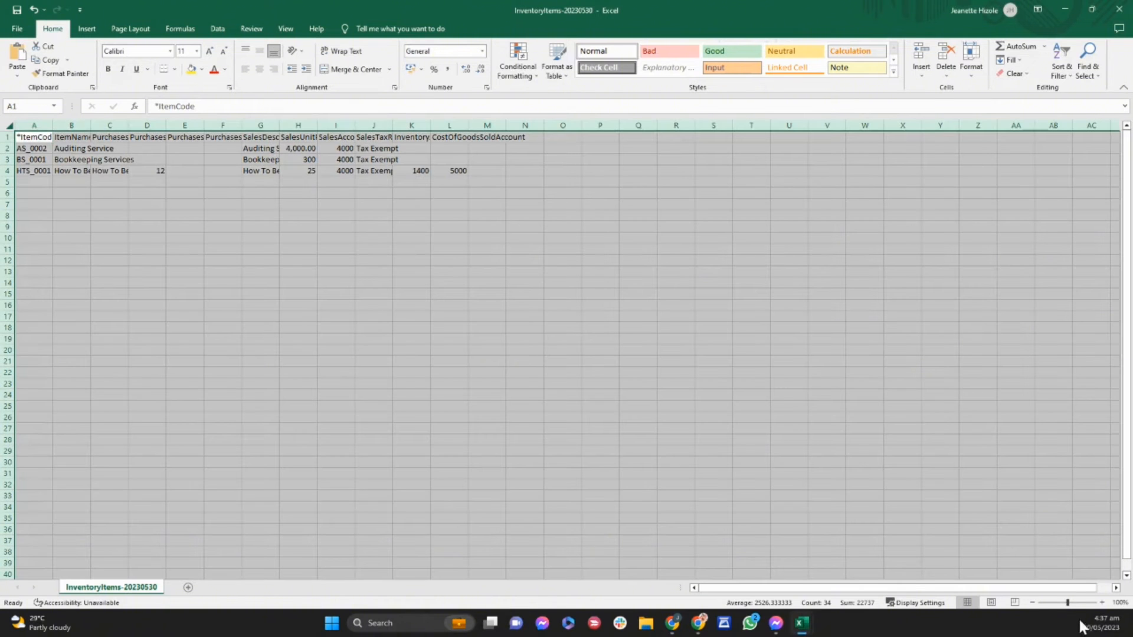
pyautogui.click(1099, 603)
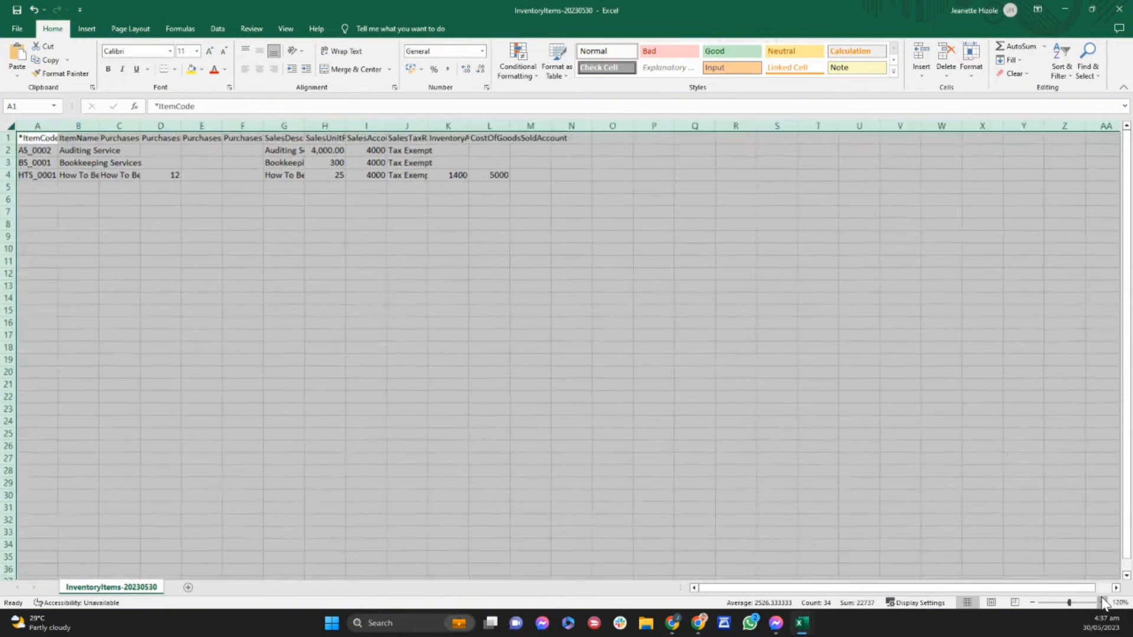
pyautogui.click(1099, 602)
pyautogui.click(1100, 603)
pyautogui.click(1103, 602)
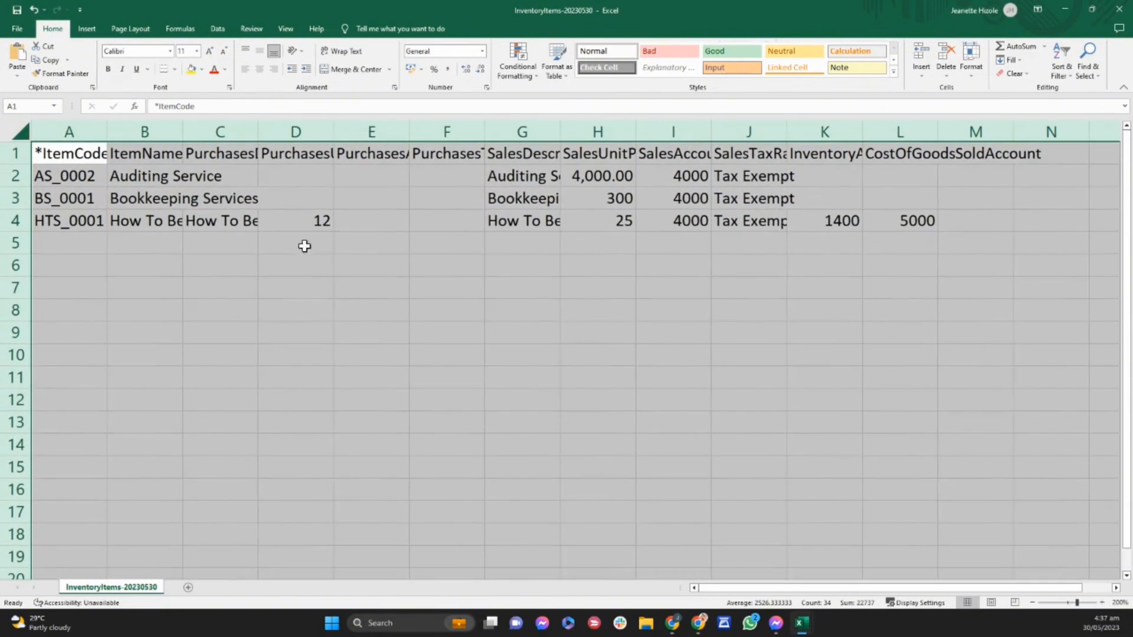
pyautogui.click(365, 242)
# - Close the exported items file and the ChartOfAccounts workbook without saving changes
pyautogui.click(1120, 9)
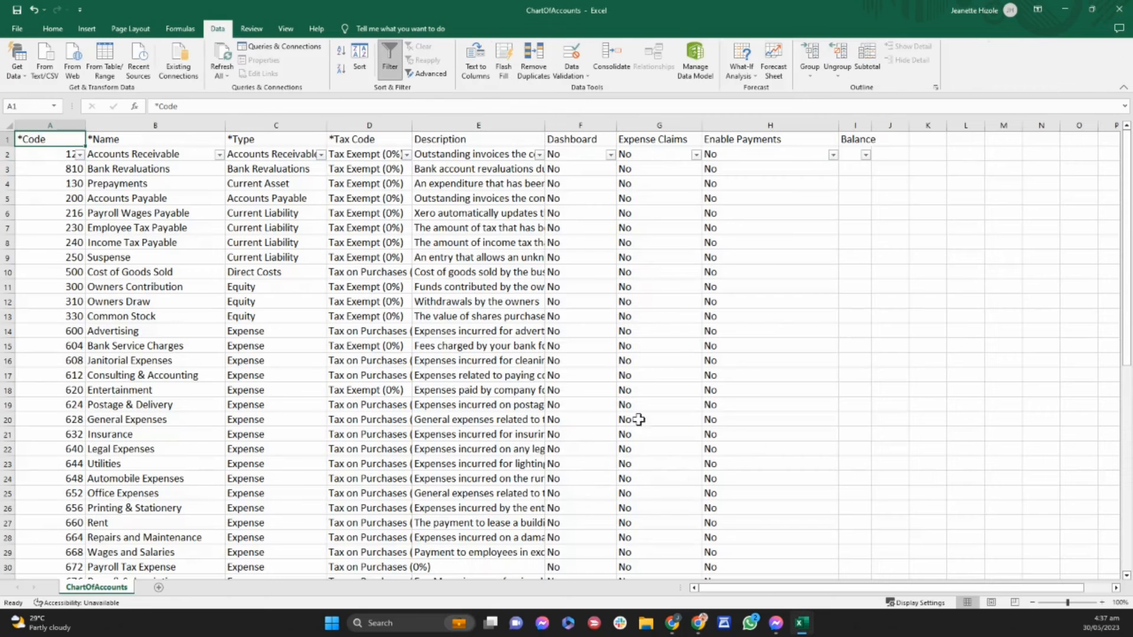
pyautogui.click(1120, 9)
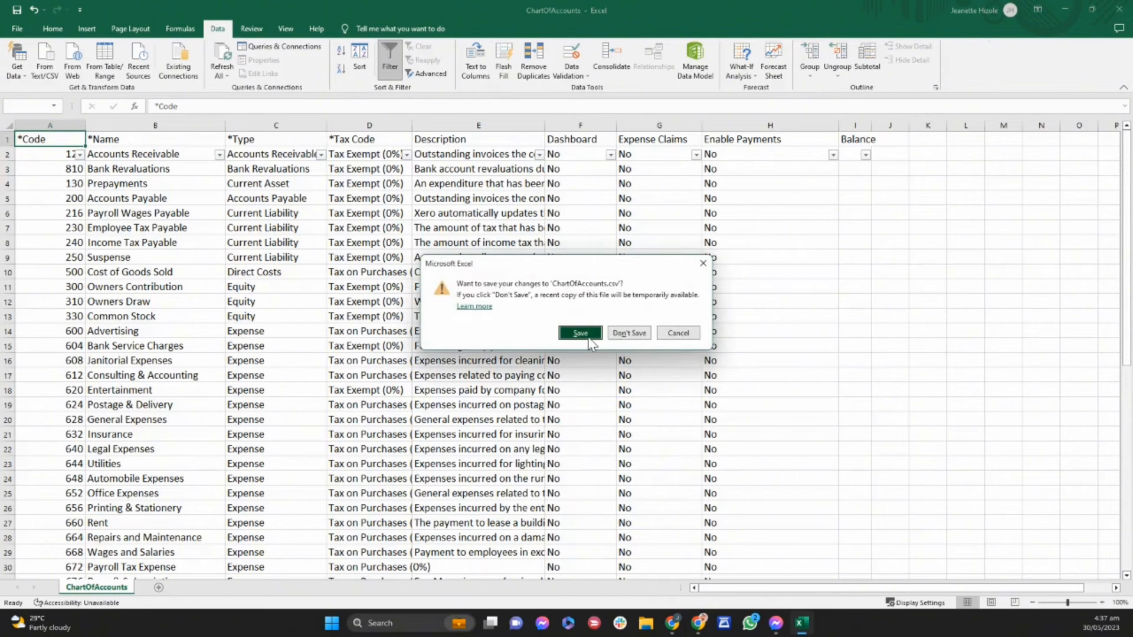
pyautogui.click(636, 332)
# - Download the item import template from Xero and open the InventoryItems file in Excel
pyautogui.click(471, 407)
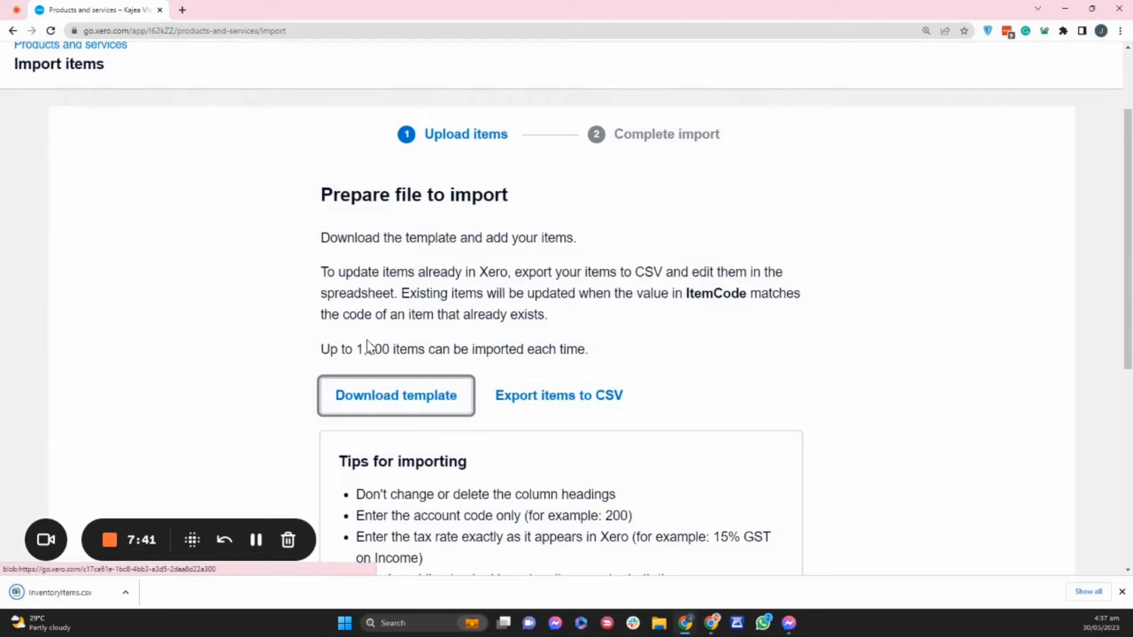
pyautogui.click(125, 592)
pyautogui.click(179, 514)
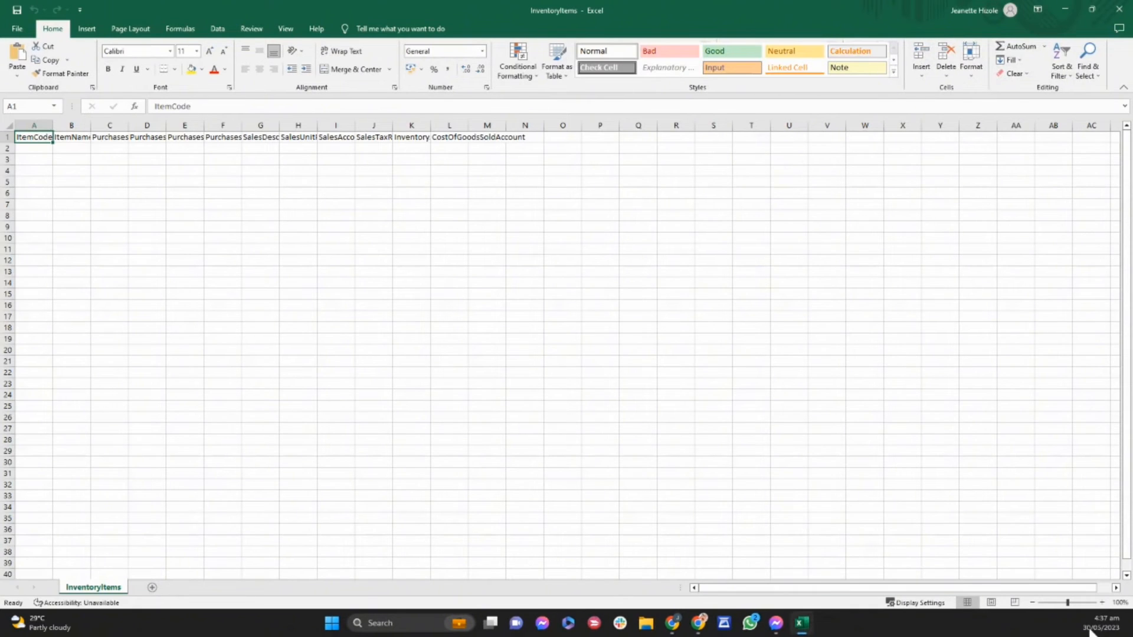
# - Fit the widths of all template columns to their headings for easier reading
pyautogui.click(1100, 603)
pyautogui.click(1101, 602)
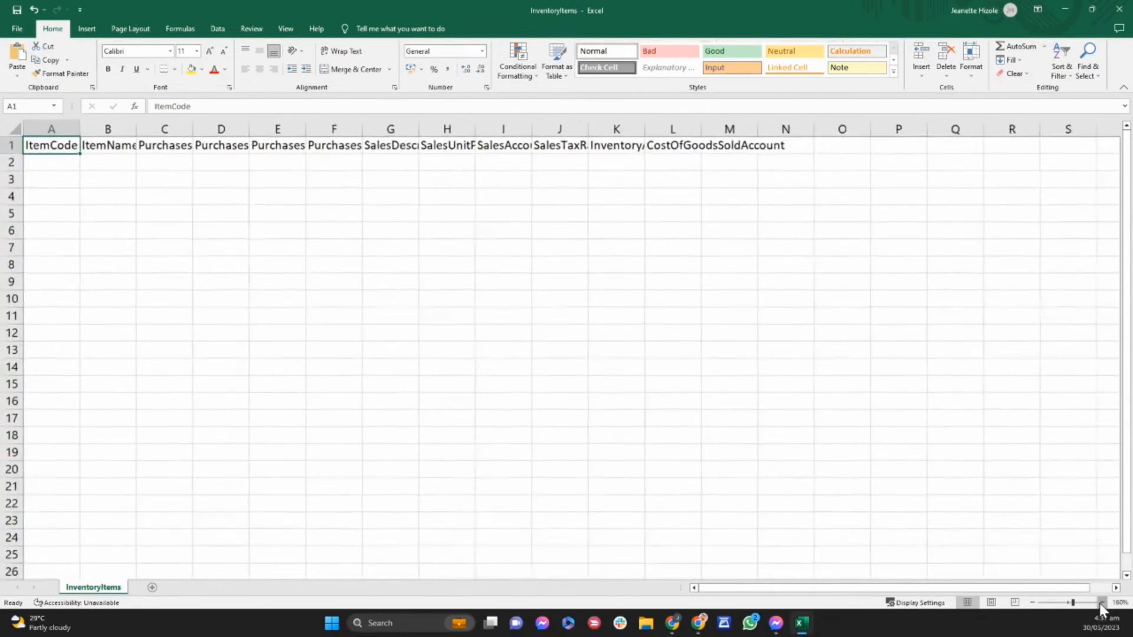
pyautogui.click(1100, 602)
pyautogui.click(1100, 602)
pyautogui.click(17, 135)
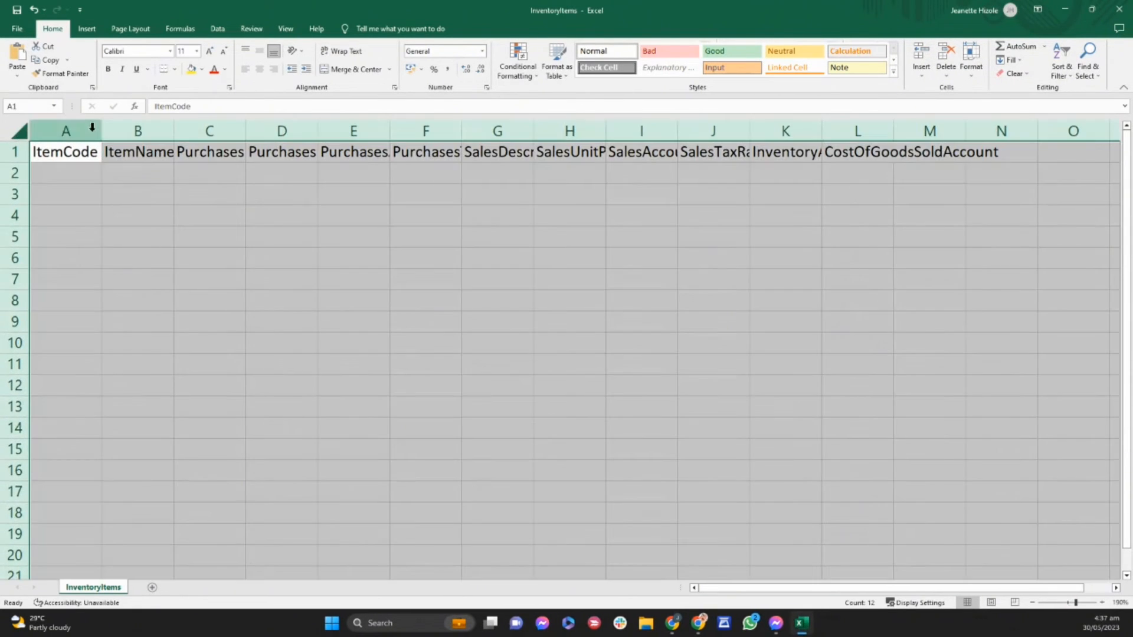
pyautogui.doubleClick(101, 130)
pyautogui.click(91, 165)
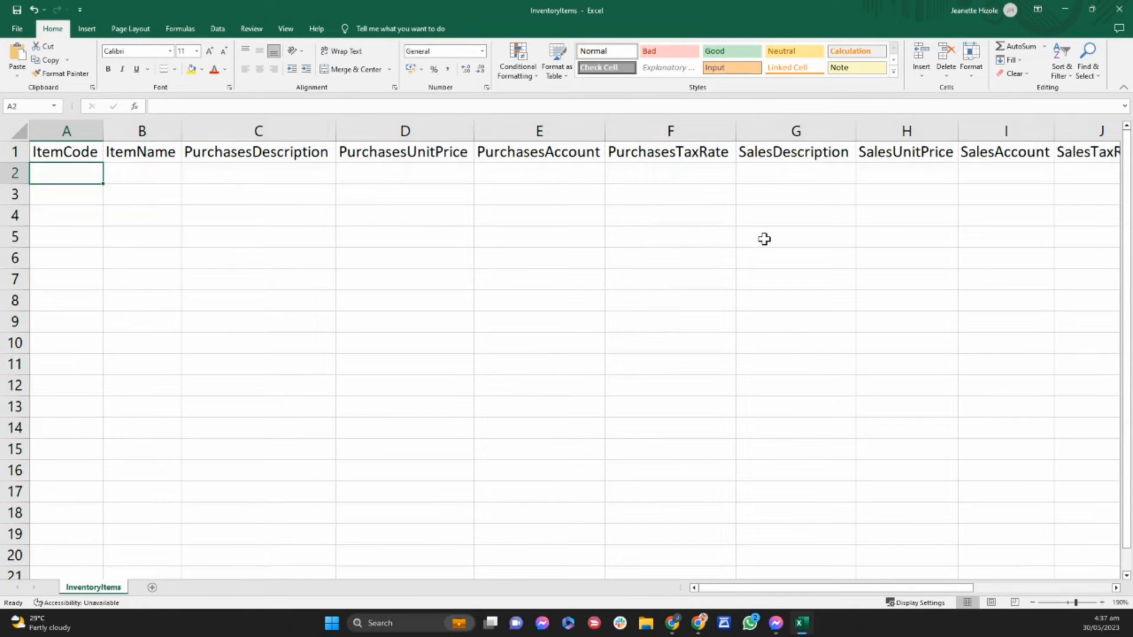
# - Examine the template's column headings from ItemCode to CostOfGoodsSoldAccount and close the file without saving
pyautogui.press('Up')
pyautogui.press('Right')
pyautogui.press('Right')
pyautogui.press('Right')
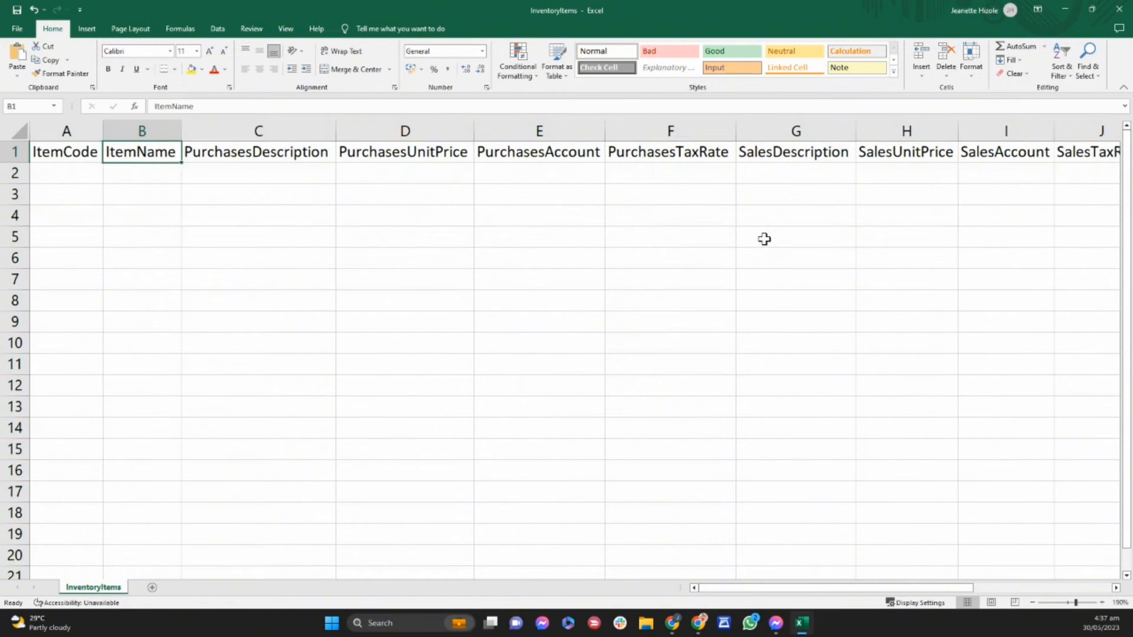
pyautogui.press('Right')
pyautogui.press('Right')
pyautogui.press('Right')
pyautogui.press('Right')
pyautogui.press('Right')
pyautogui.press('Right')
pyautogui.press('Right')
pyautogui.press('Right')
pyautogui.press('Right')
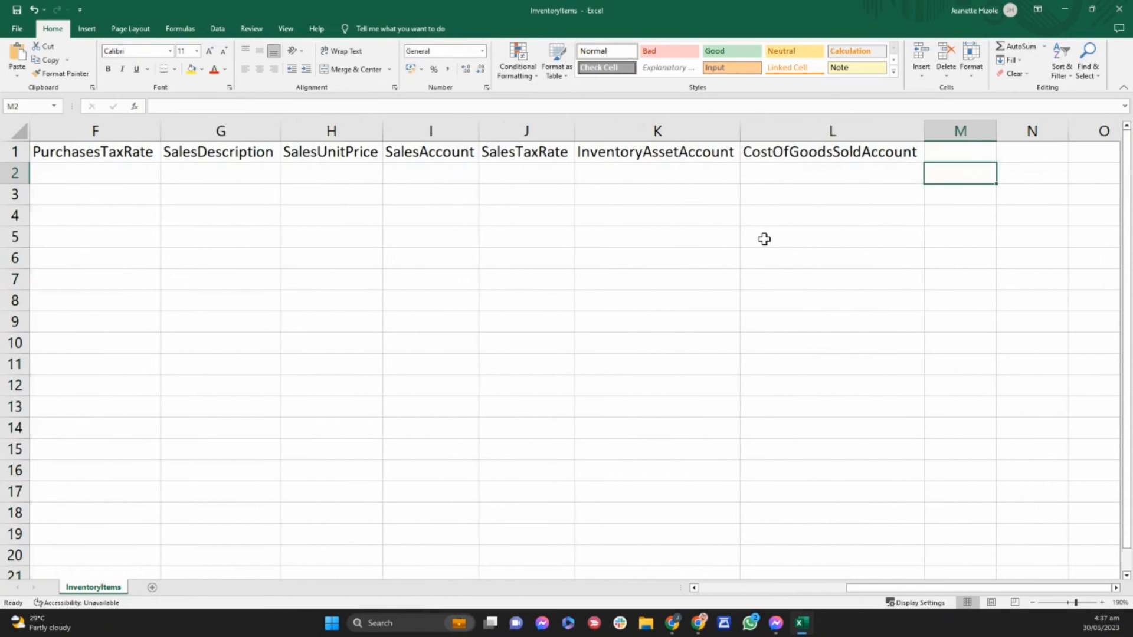
pyautogui.press('Left')
pyautogui.press('Home')
pyautogui.press('Down')
pyautogui.press('Down')
pyautogui.press('Down')
pyautogui.press('Down')
pyautogui.press('Down')
pyautogui.press('Down')
pyautogui.press('Down')
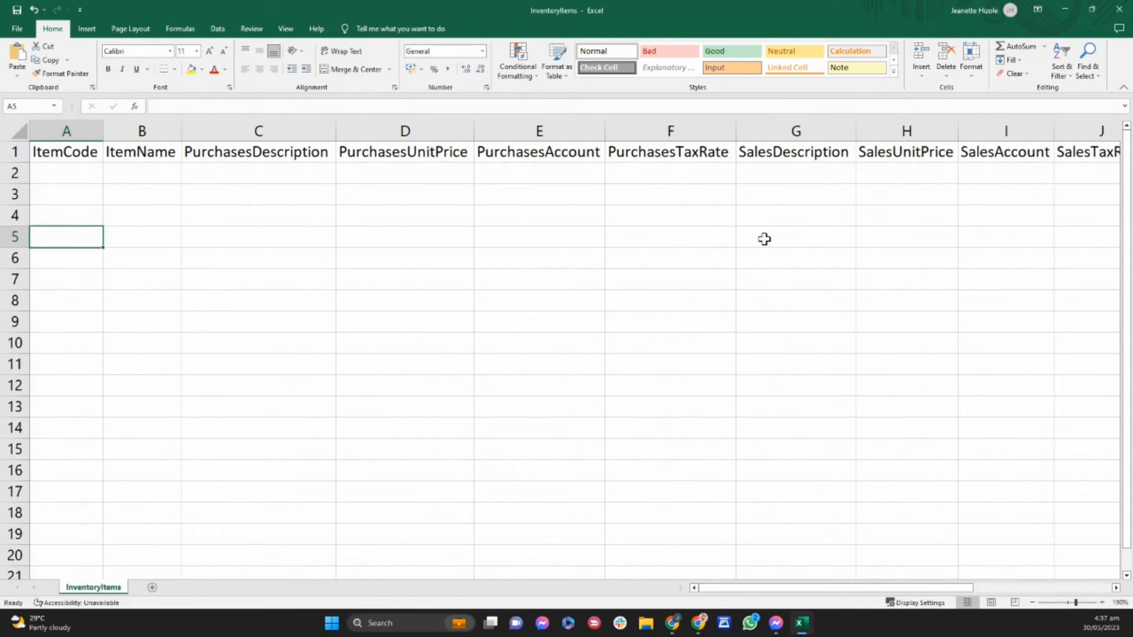
pyautogui.click(1120, 10)
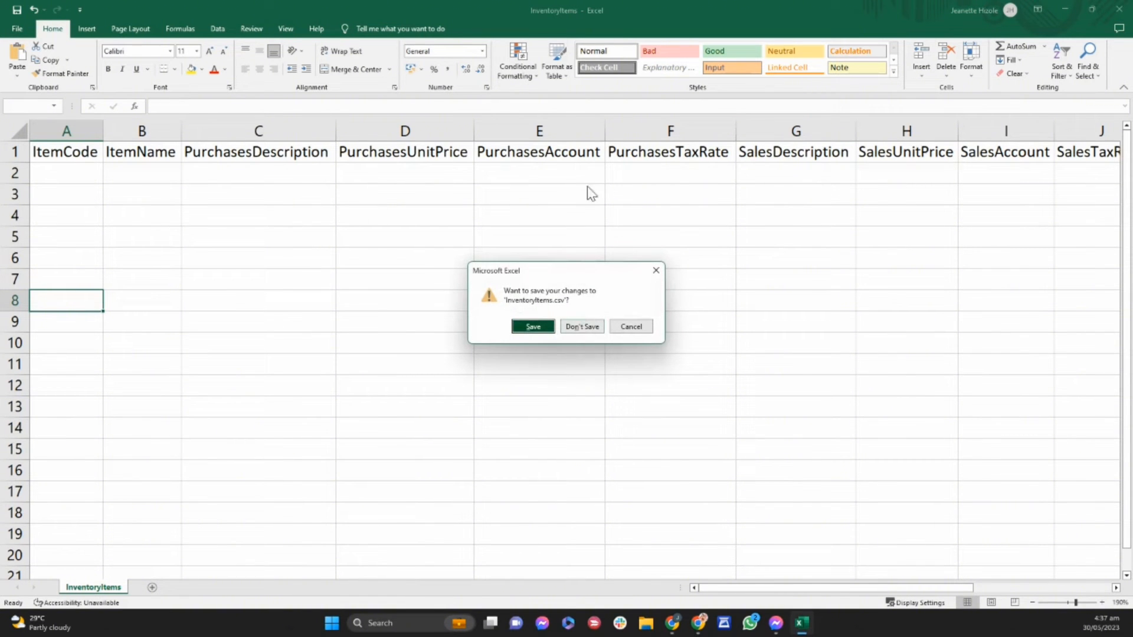
pyautogui.click(582, 327)
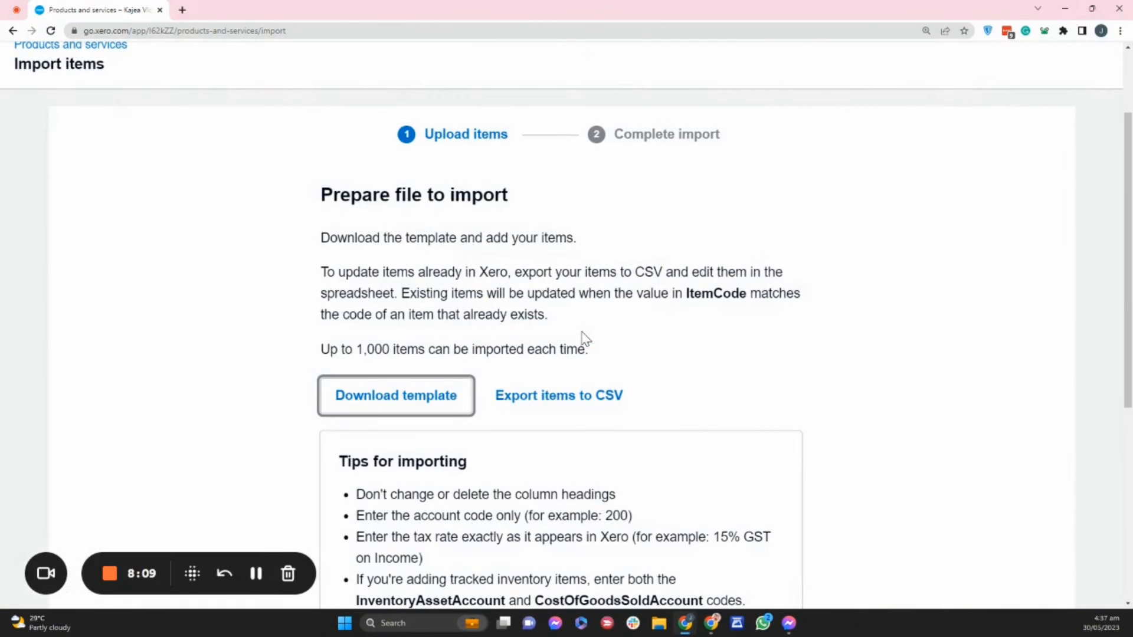
pyautogui.scroll(-1, 584, 338)
pyautogui.scroll(-5, 584, 337)
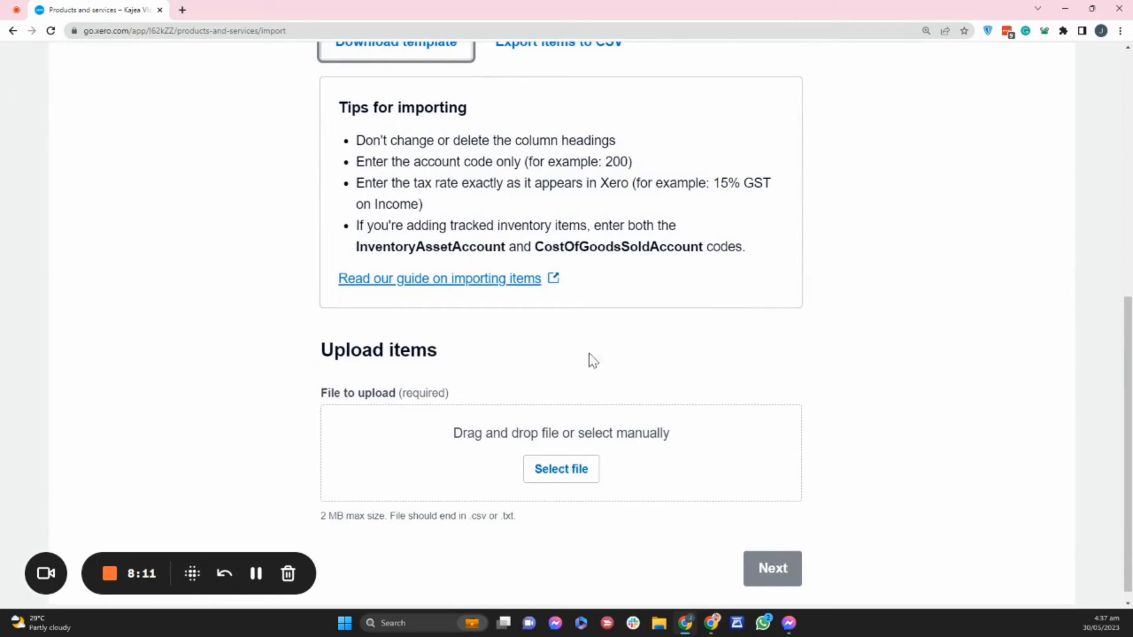
pyautogui.click(565, 480)
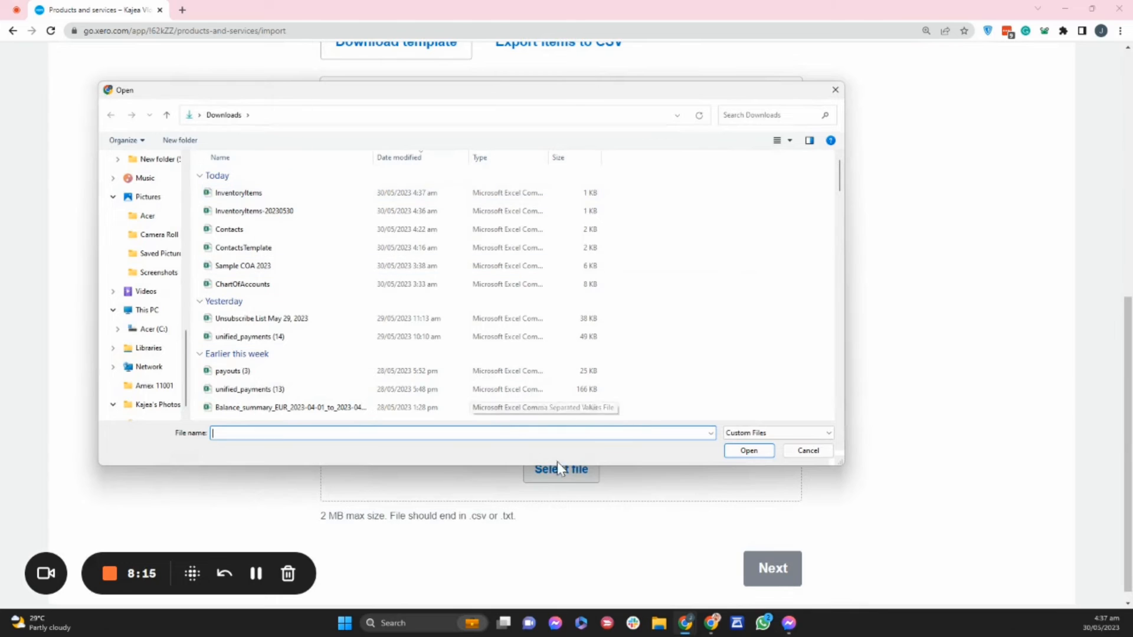
pyautogui.click(808, 451)
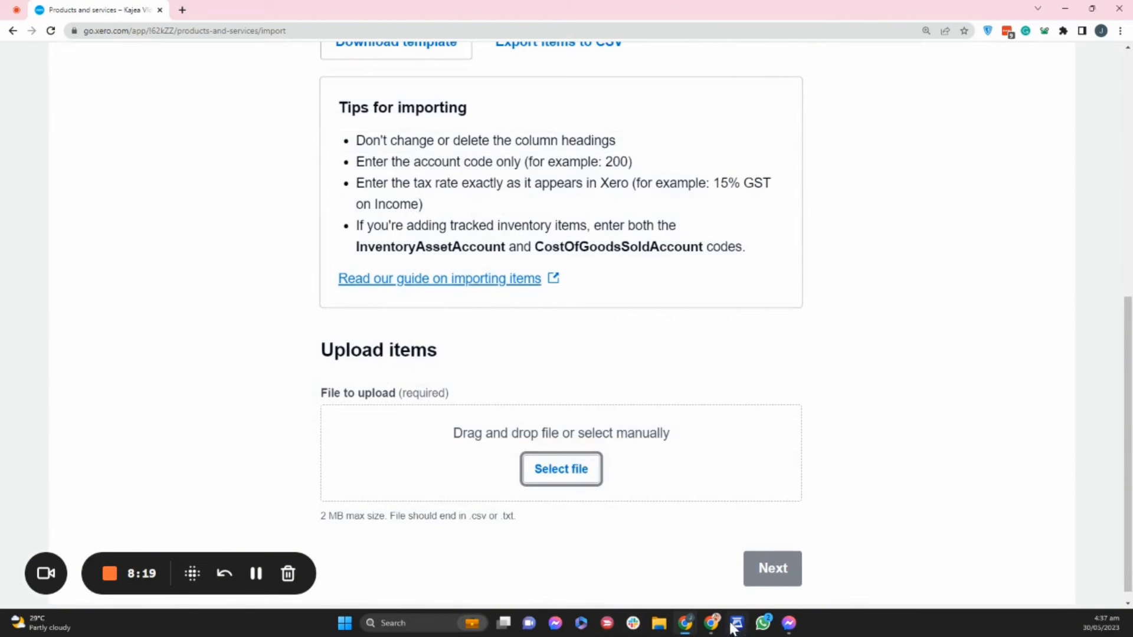
# - Open the InventoryItems template and the exported InventoryItems-20230530 file from the Downloads folder in Excel
pyautogui.click(660, 623)
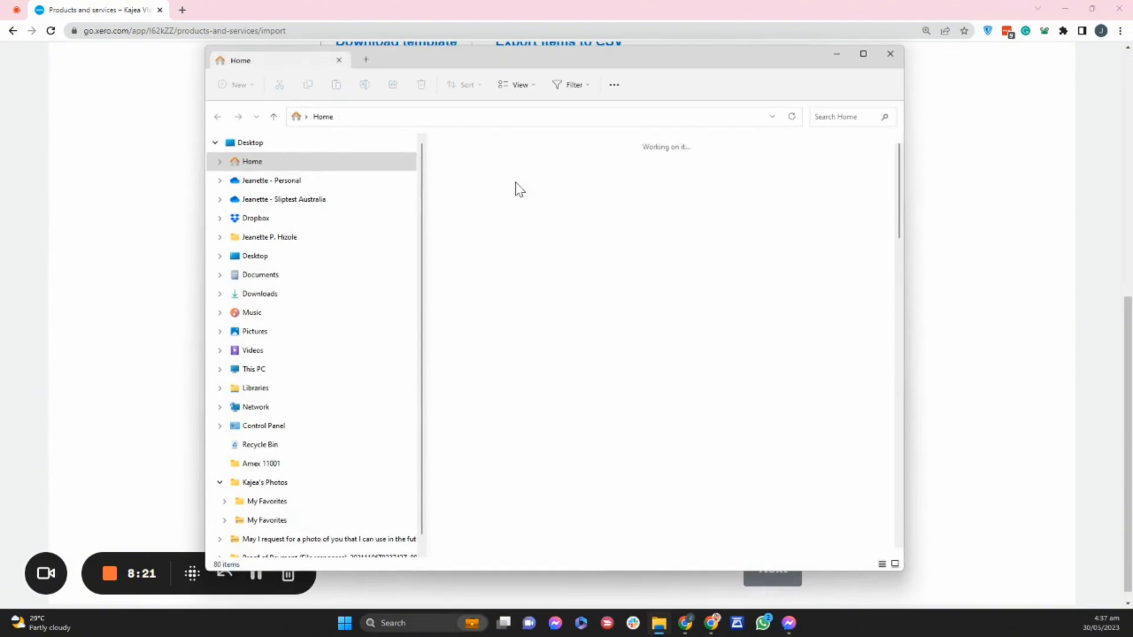
pyautogui.doubleClick(656, 176)
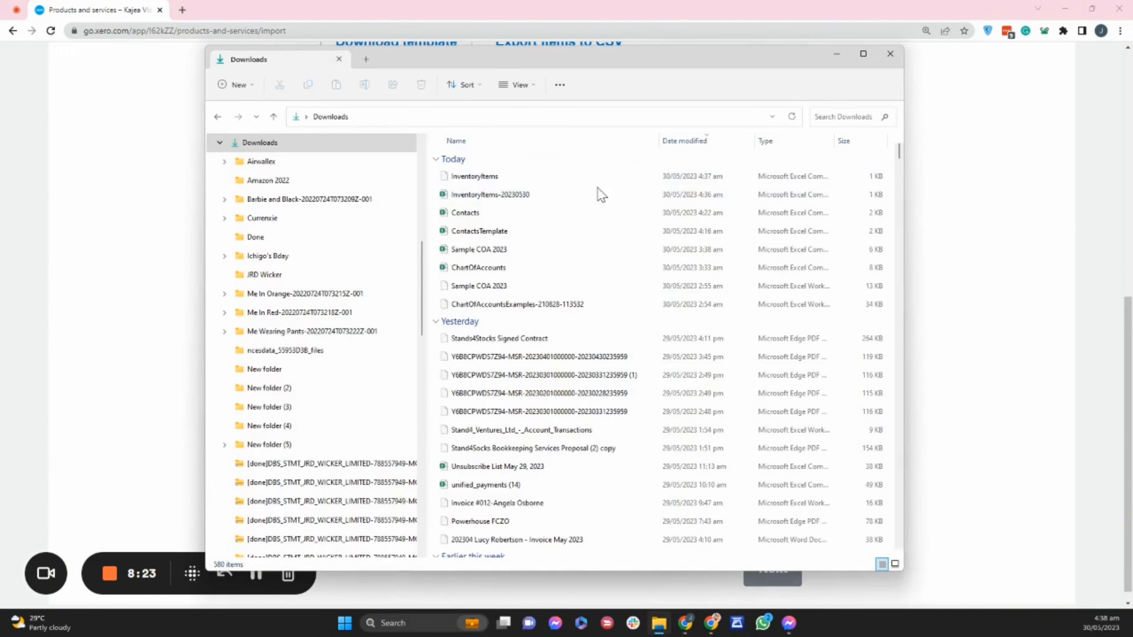
pyautogui.doubleClick(472, 177)
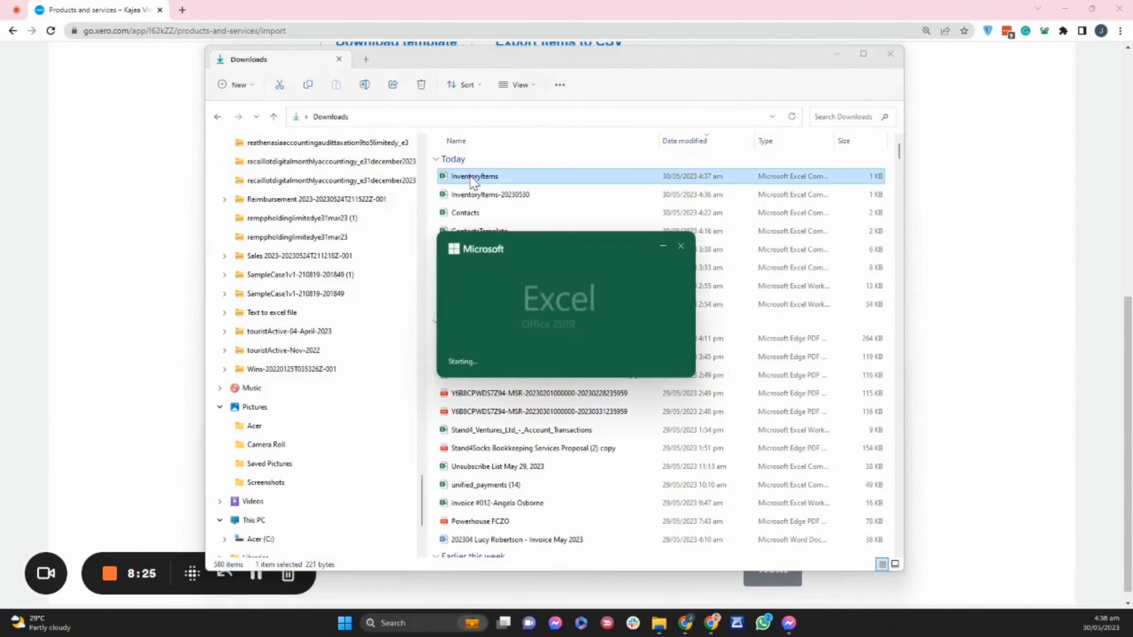
pyautogui.click(514, 198)
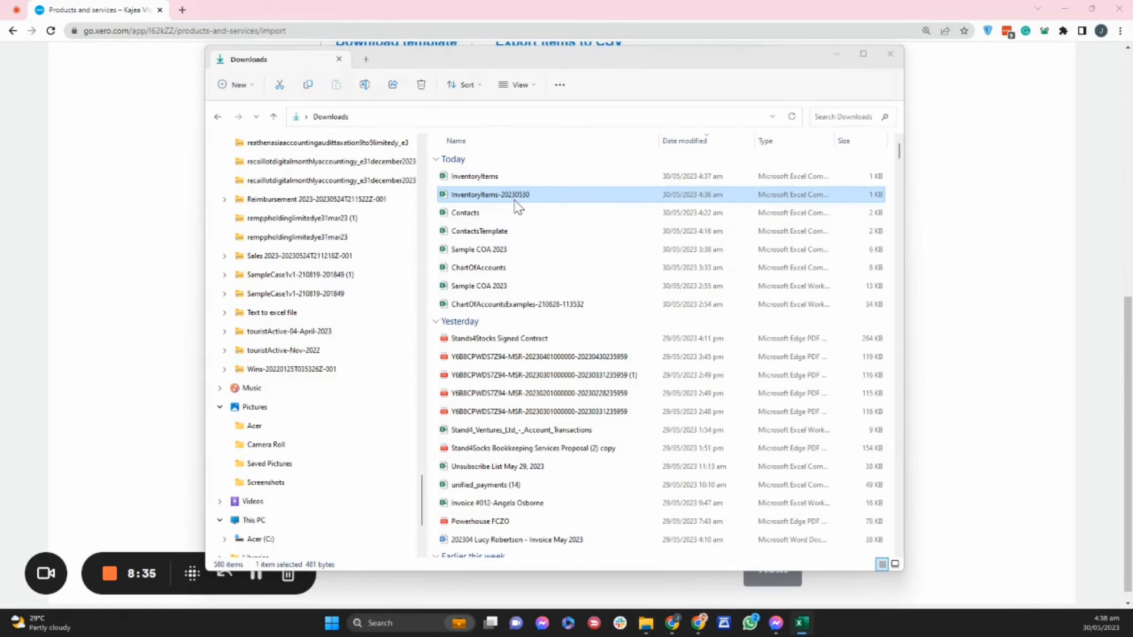
pyautogui.doubleClick(515, 197)
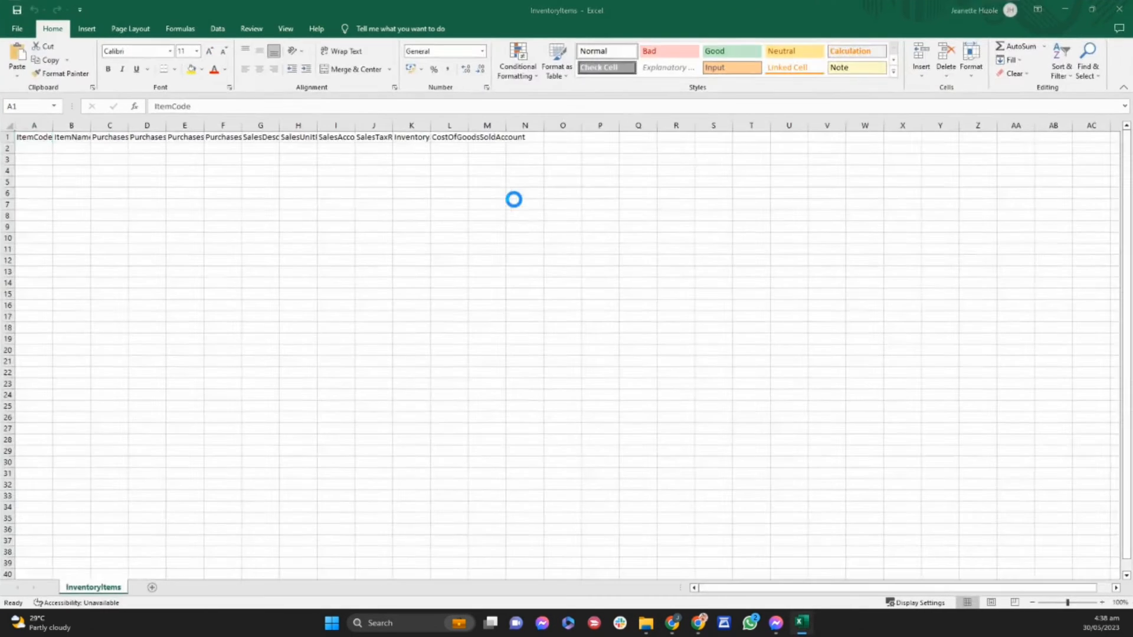
# - Fit all column widths in InventoryItems-20230530 to their contents and look over the listed items
pyautogui.doubleClick(52, 120)
pyautogui.click(9, 126)
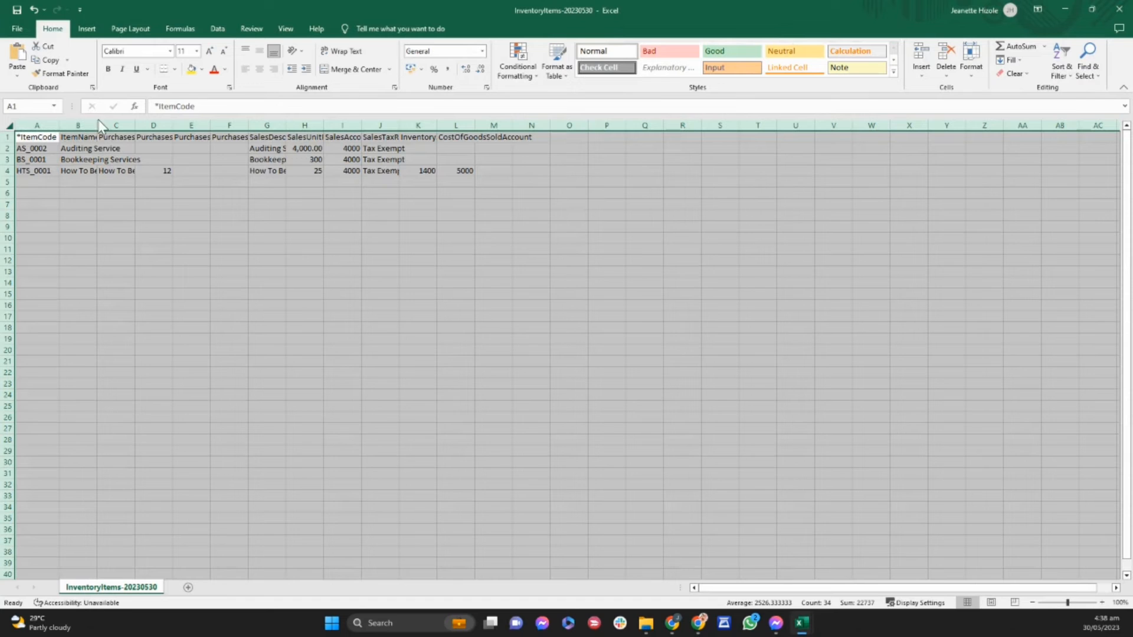
pyautogui.doubleClick(97, 123)
pyautogui.click(134, 226)
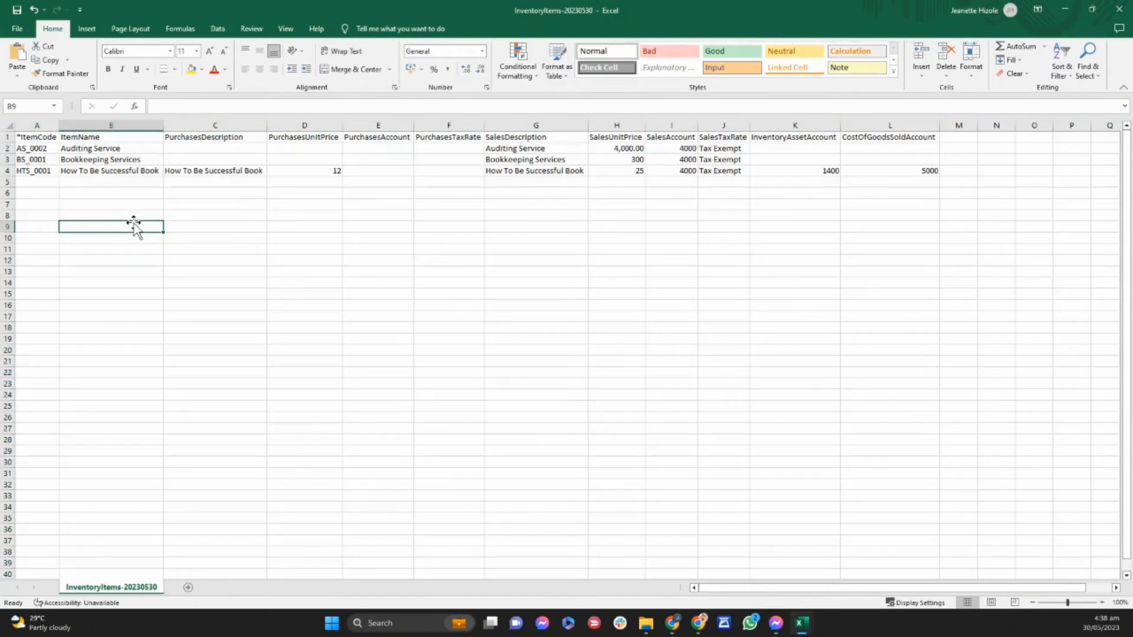
pyautogui.click(81, 156)
pyautogui.click(79, 202)
pyautogui.click(88, 226)
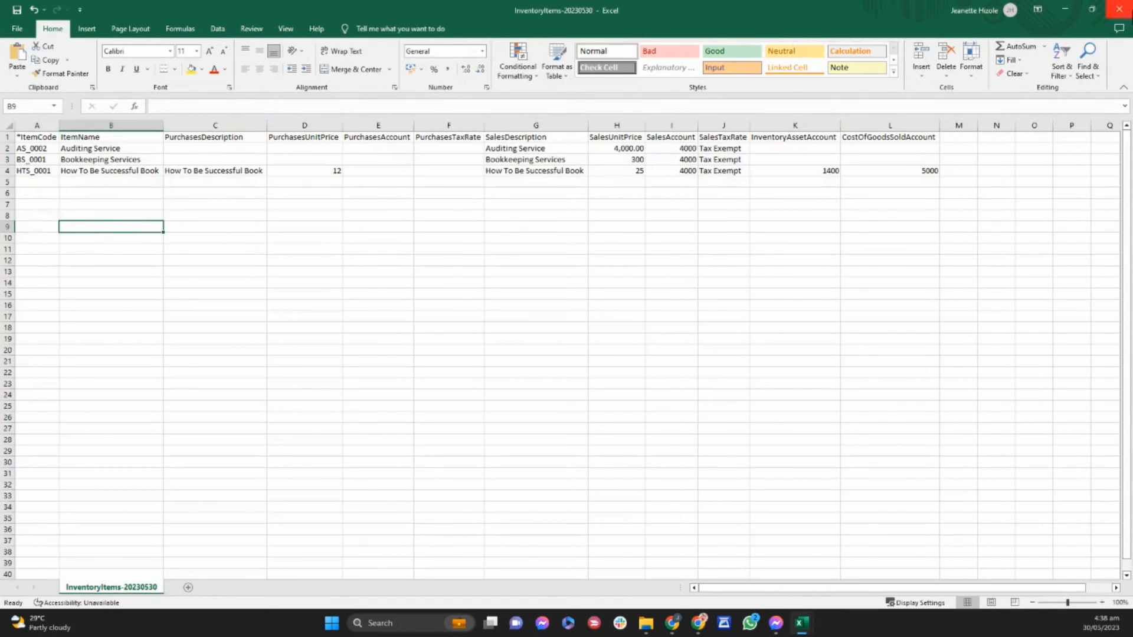
# - Close InventoryItems-20230530 with its changes saved, and close the InventoryItems template
pyautogui.click(1123, 13)
pyautogui.click(582, 324)
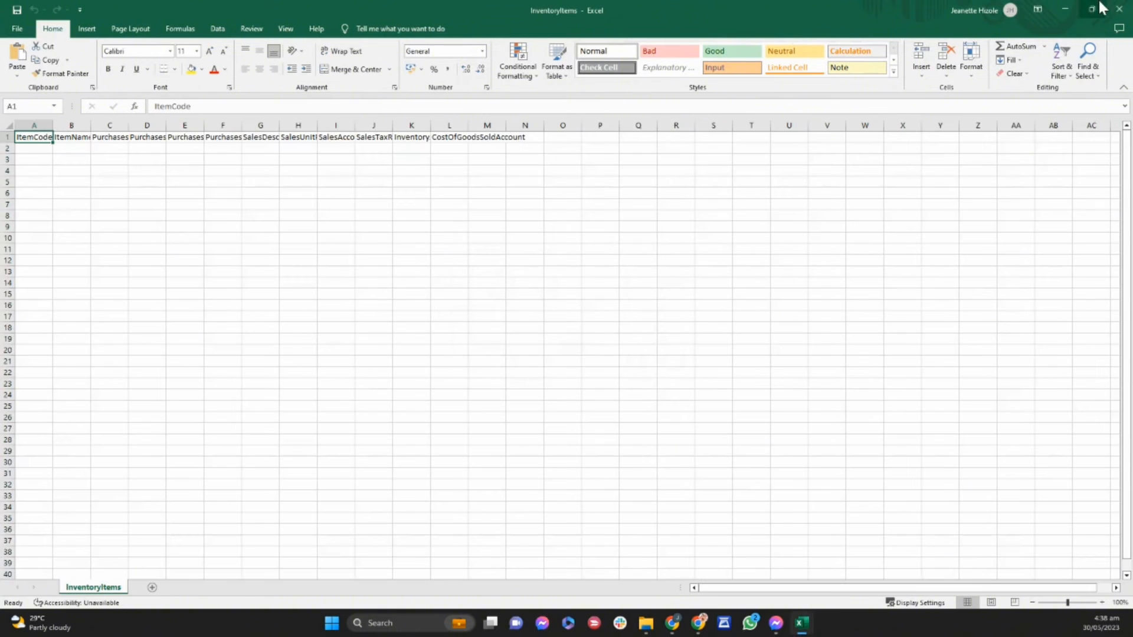
pyautogui.click(1120, 8)
pyautogui.click(977, 493)
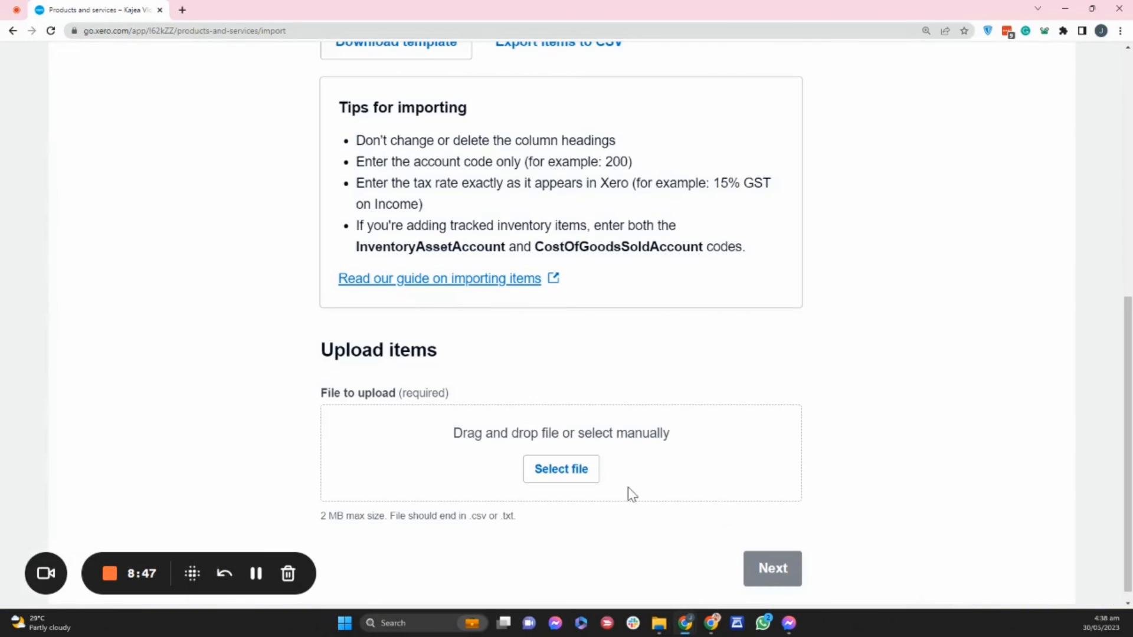
# - Upload InventoryItems-20230530.csv on Xero's Import items page and complete the import
pyautogui.click(568, 468)
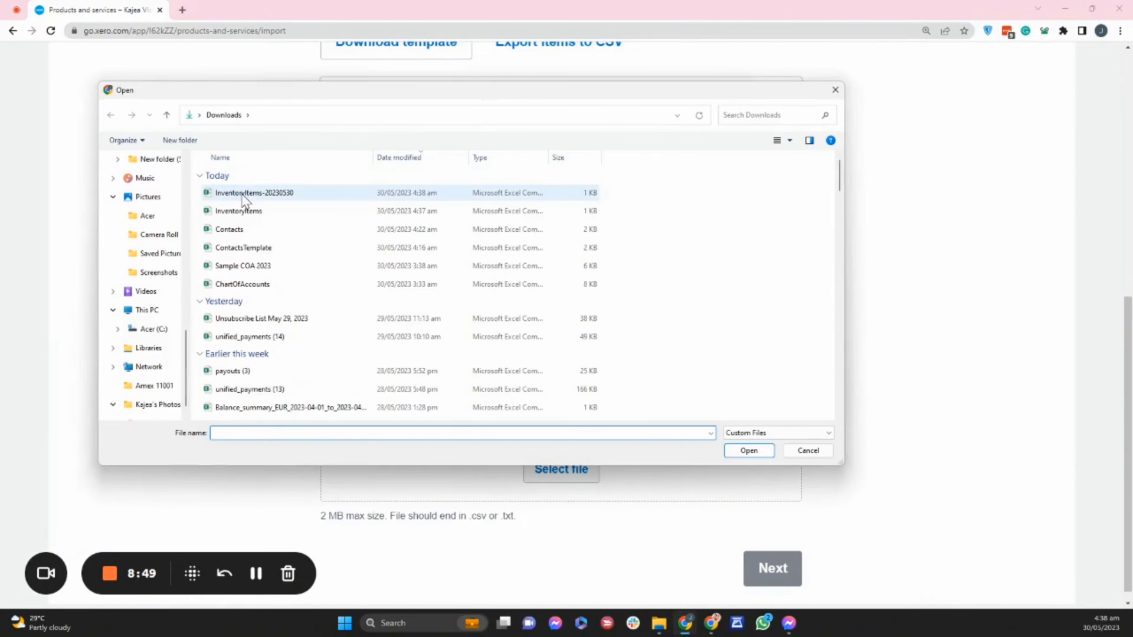
pyautogui.click(245, 194)
pyautogui.click(756, 453)
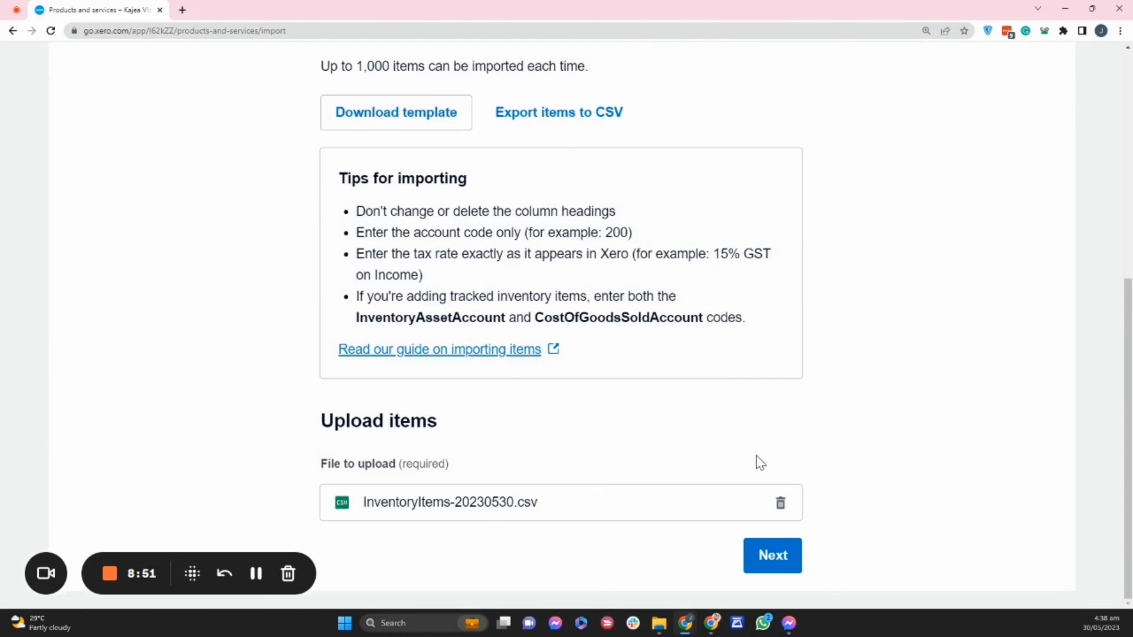
pyautogui.click(776, 550)
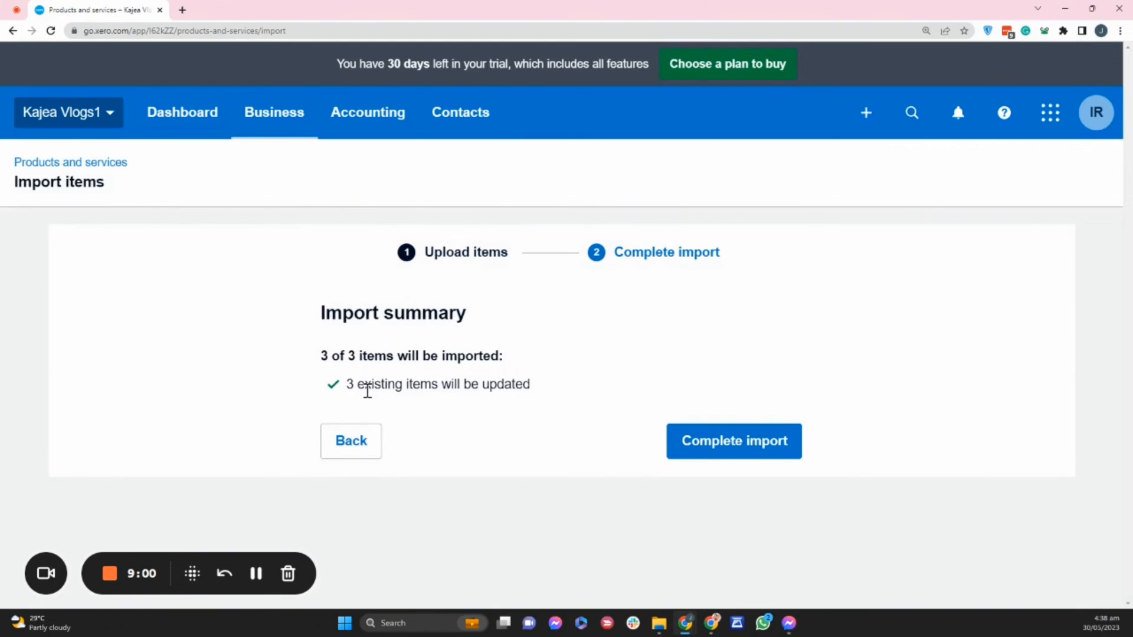
pyautogui.click(773, 452)
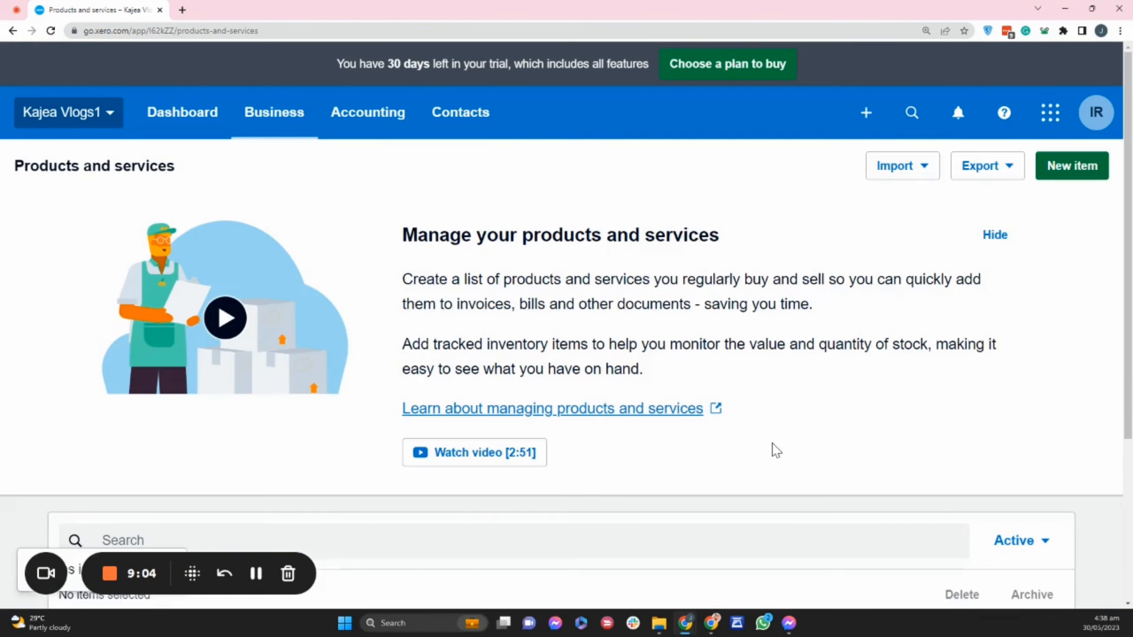
# - Review the products and services list and hide the "Manage your products and services" introduction
pyautogui.scroll(-4, 773, 450)
pyautogui.scroll(2, 354, 490)
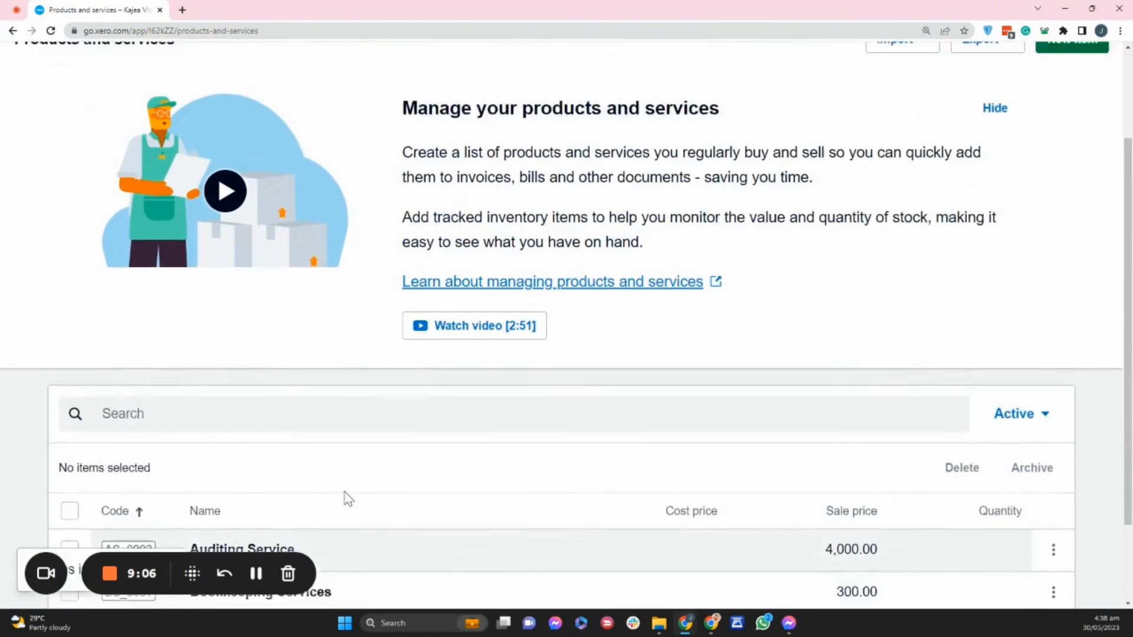
pyautogui.scroll(-1, 351, 492)
pyautogui.scroll(-1, 351, 491)
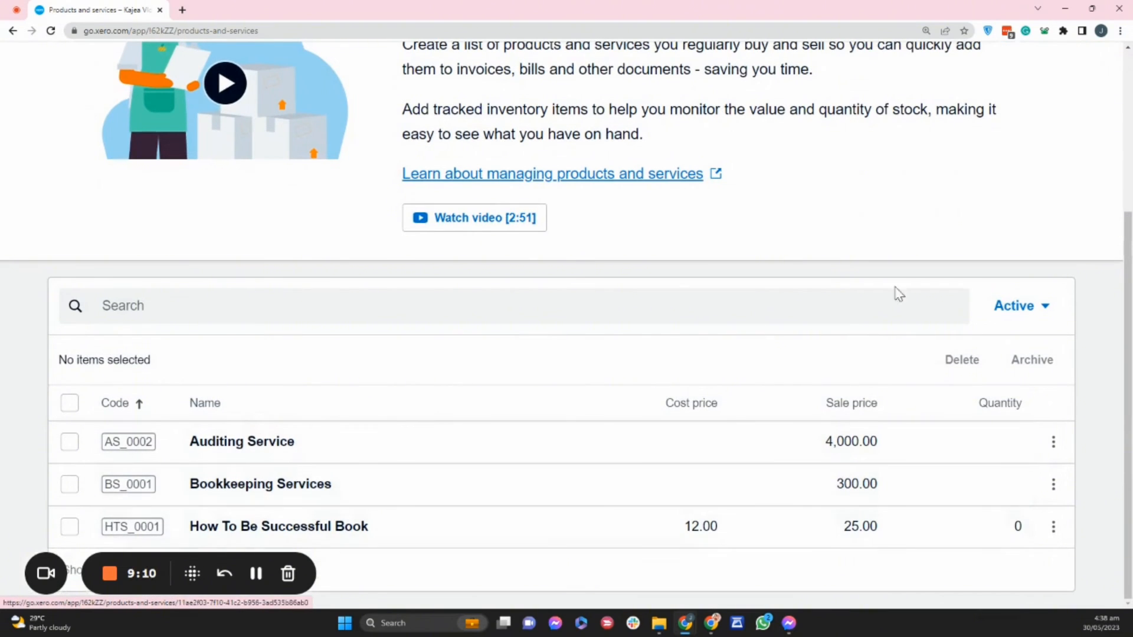
pyautogui.scroll(4, 895, 294)
pyautogui.click(994, 234)
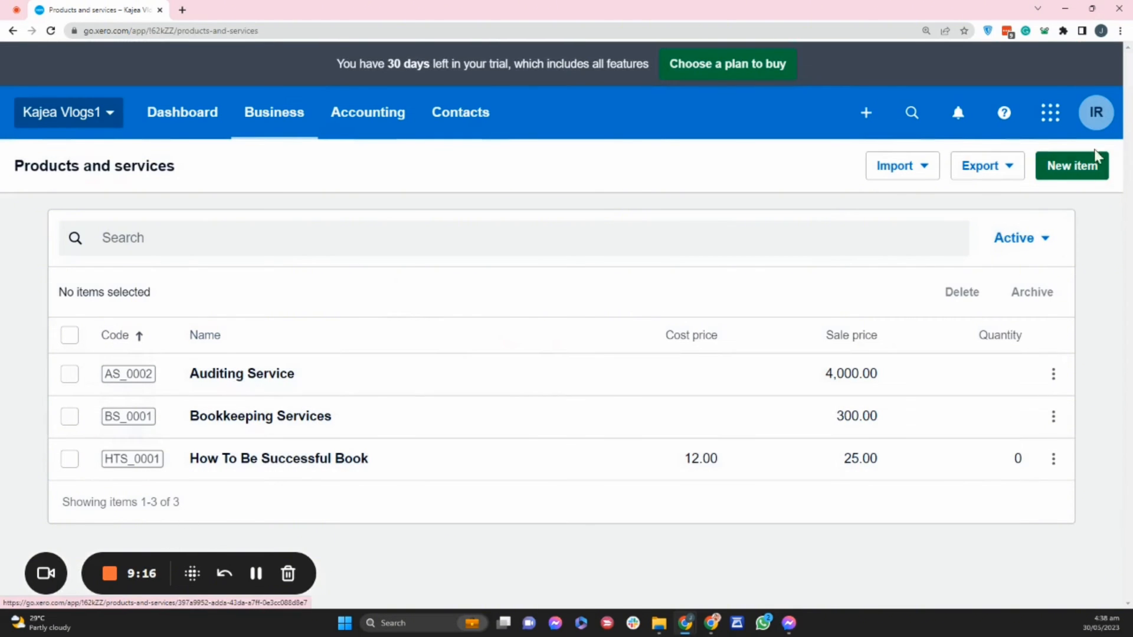
# - Export the items list as a PDF, open the downloaded file, and return to the Products and services page
pyautogui.click(1015, 173)
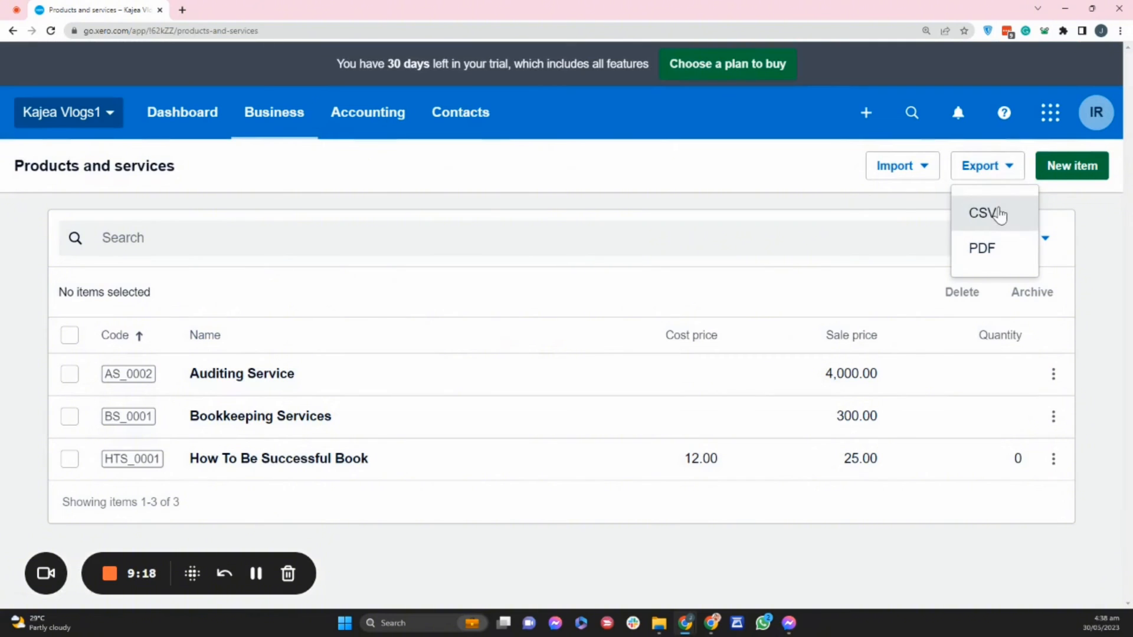
pyautogui.click(984, 251)
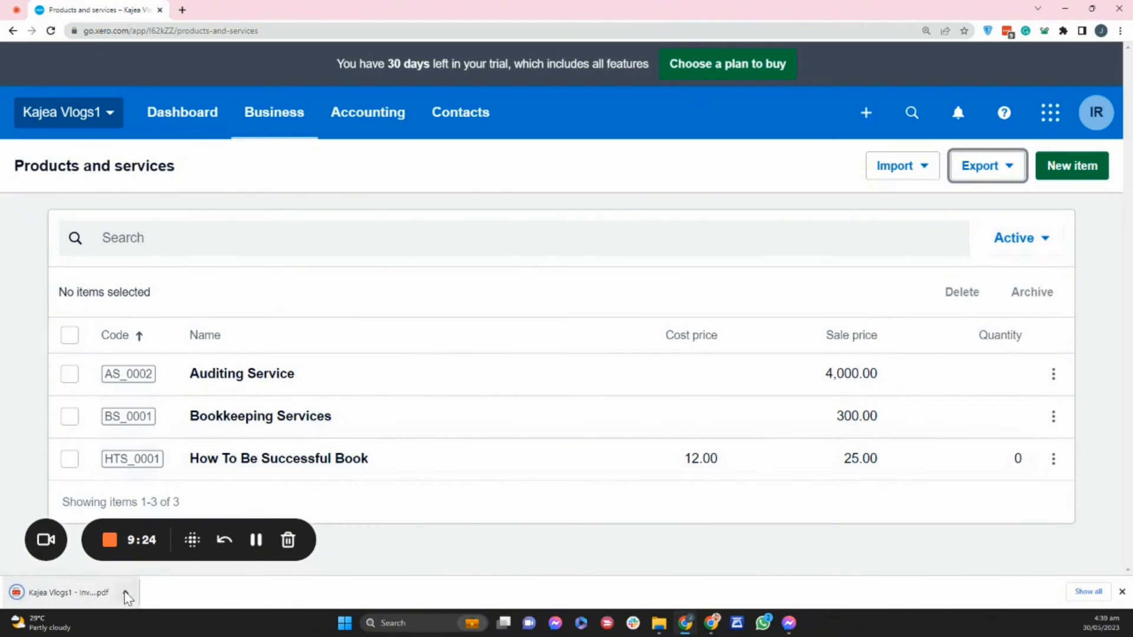
pyautogui.click(125, 592)
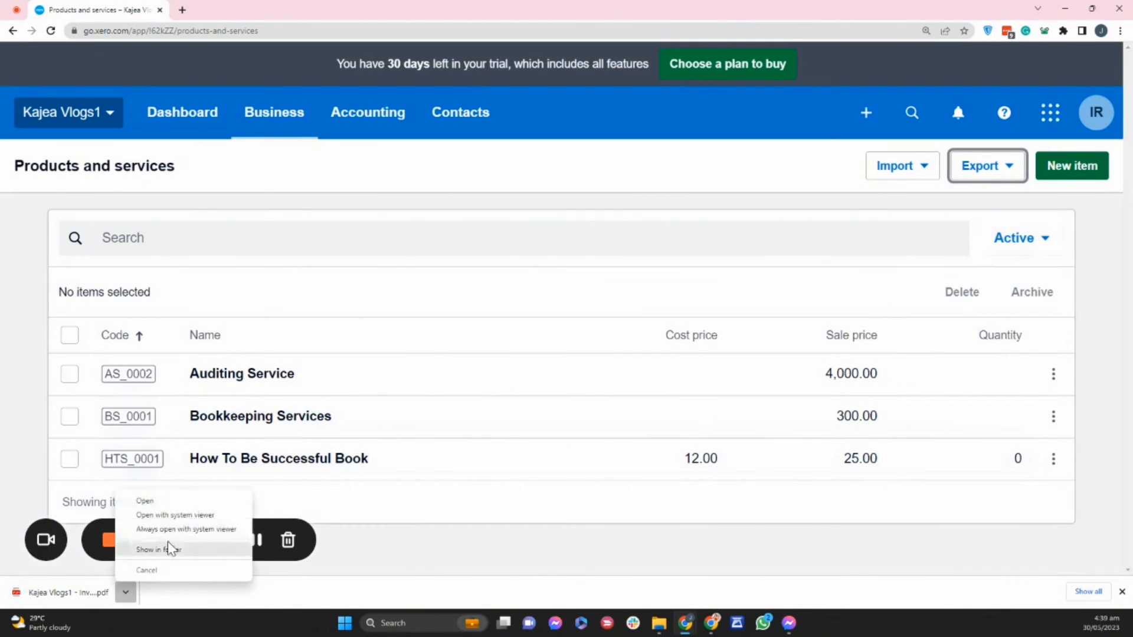
pyautogui.click(180, 501)
pyautogui.click(83, 11)
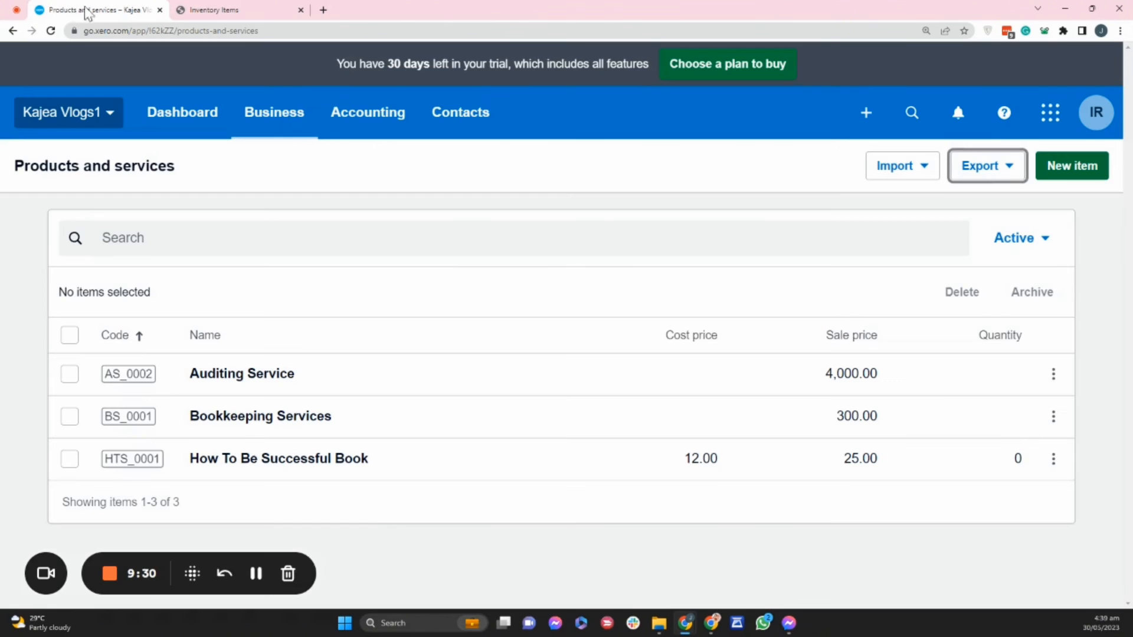
# - Export the items list as CSV and open the downloaded file in Excel
pyautogui.click(1005, 170)
pyautogui.click(978, 221)
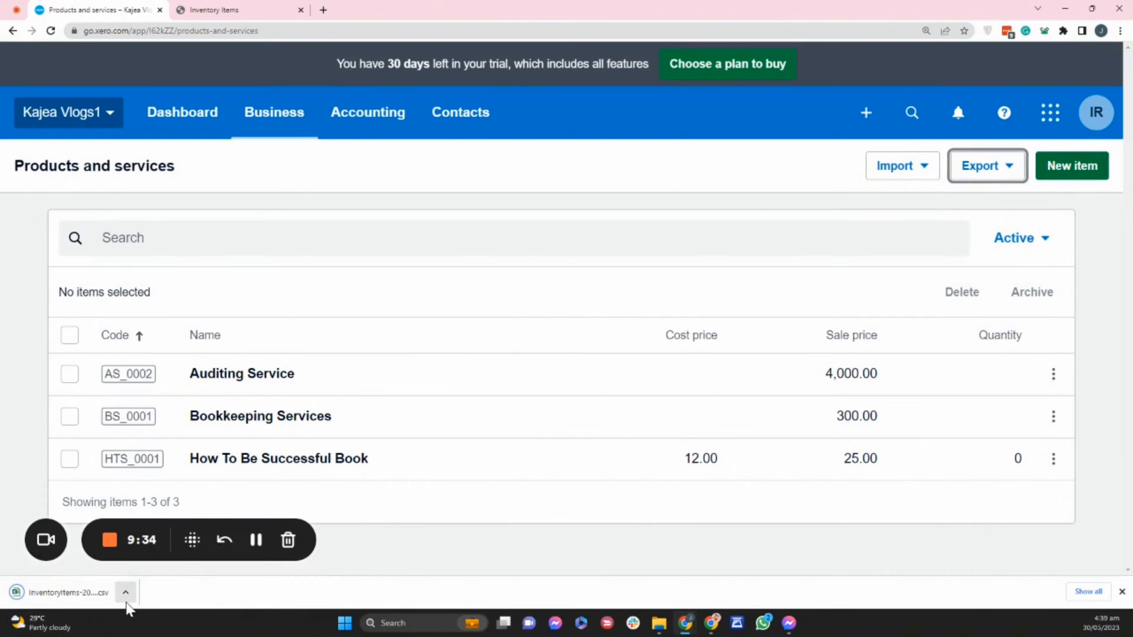
pyautogui.click(126, 601)
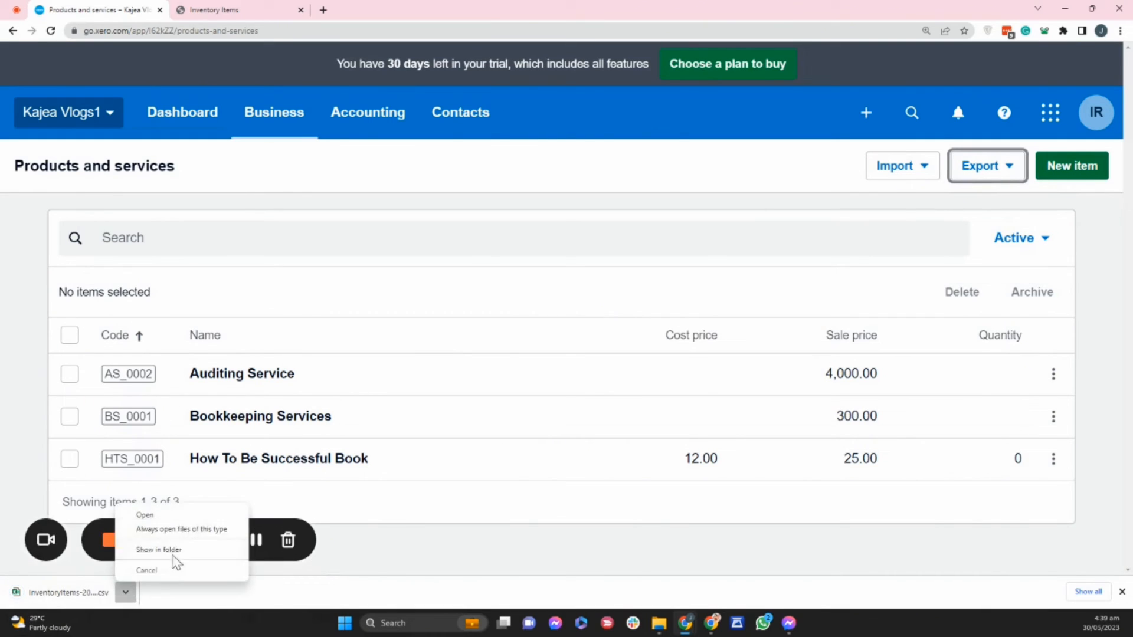
pyautogui.click(176, 515)
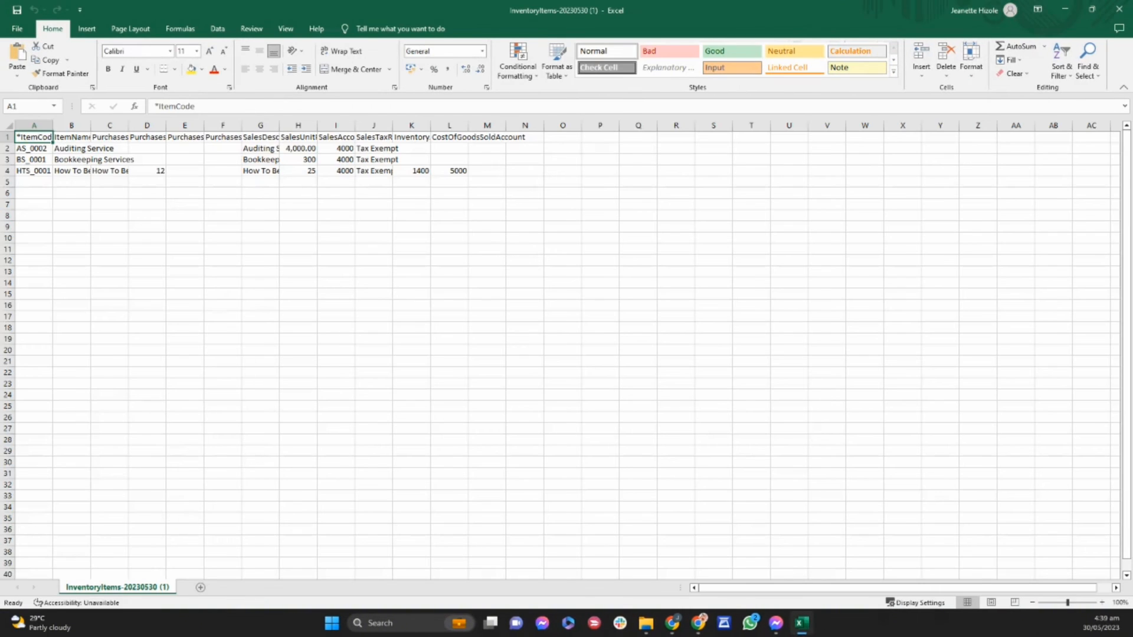
# - Enlarge the exported items sheet to 180% zoom and fit all column widths to their contents
pyautogui.click(10, 124)
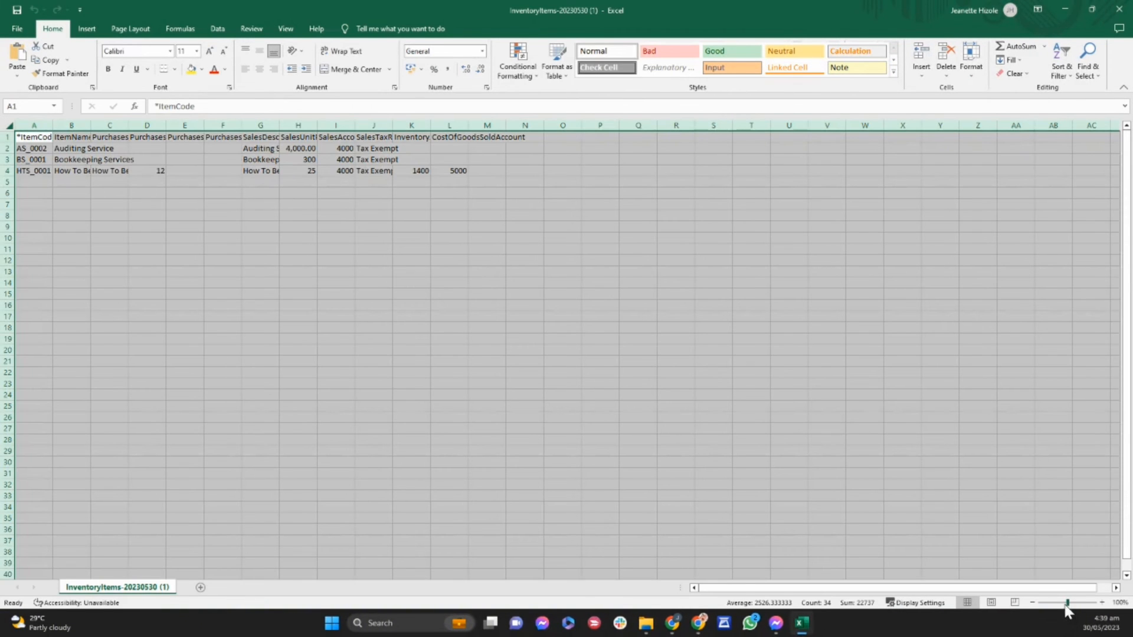
pyautogui.moveTo(1066, 604); pyautogui.dragTo(1082, 603)
pyautogui.click(1101, 603)
pyautogui.click(1102, 602)
pyautogui.click(1102, 602)
pyautogui.click(1101, 602)
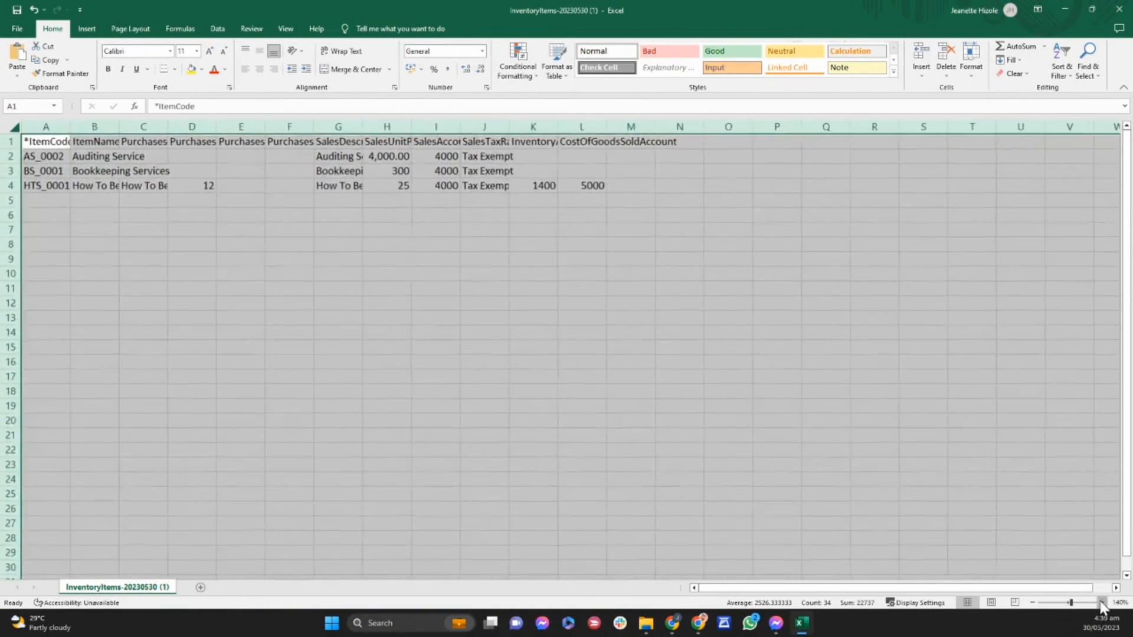
pyautogui.click(1101, 603)
pyautogui.click(1101, 603)
pyautogui.click(1102, 603)
pyautogui.doubleClick(1101, 603)
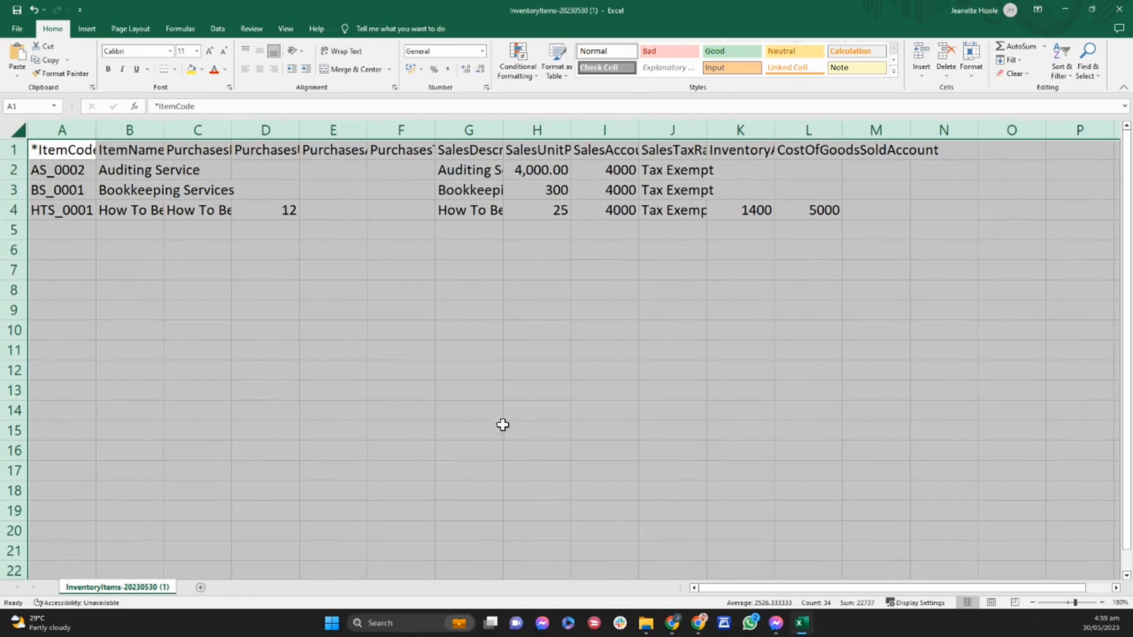
pyautogui.doubleClick(95, 129)
pyautogui.click(235, 244)
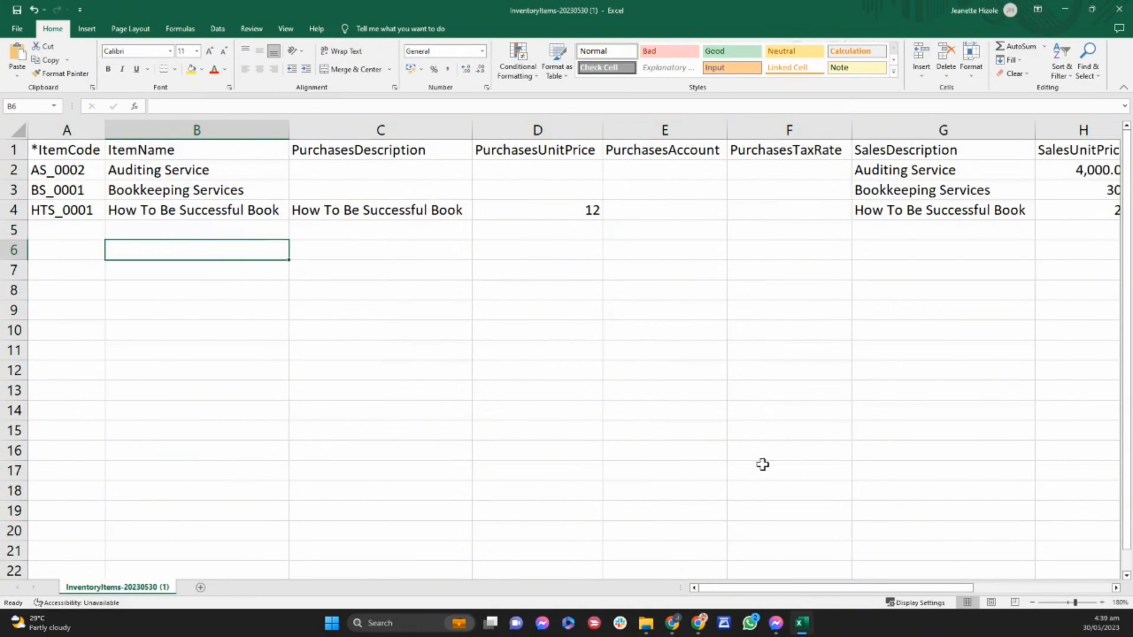
# - Switch back to Xero, view the available actions for the Auditing Service item, and open its details page
pyautogui.moveTo(671, 627)
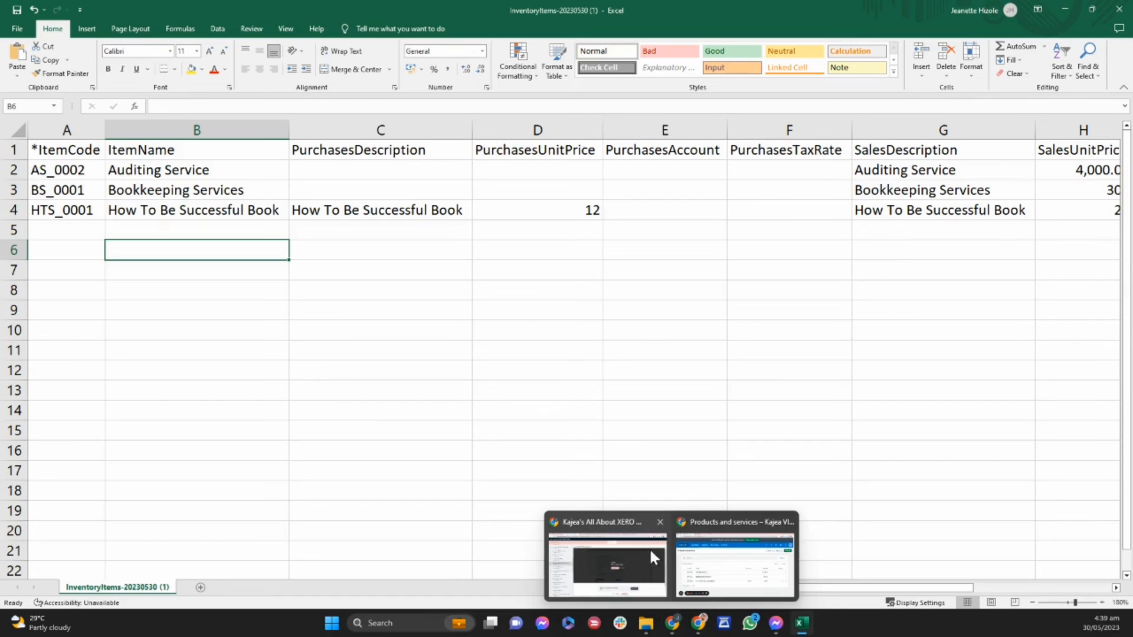
pyautogui.click(719, 555)
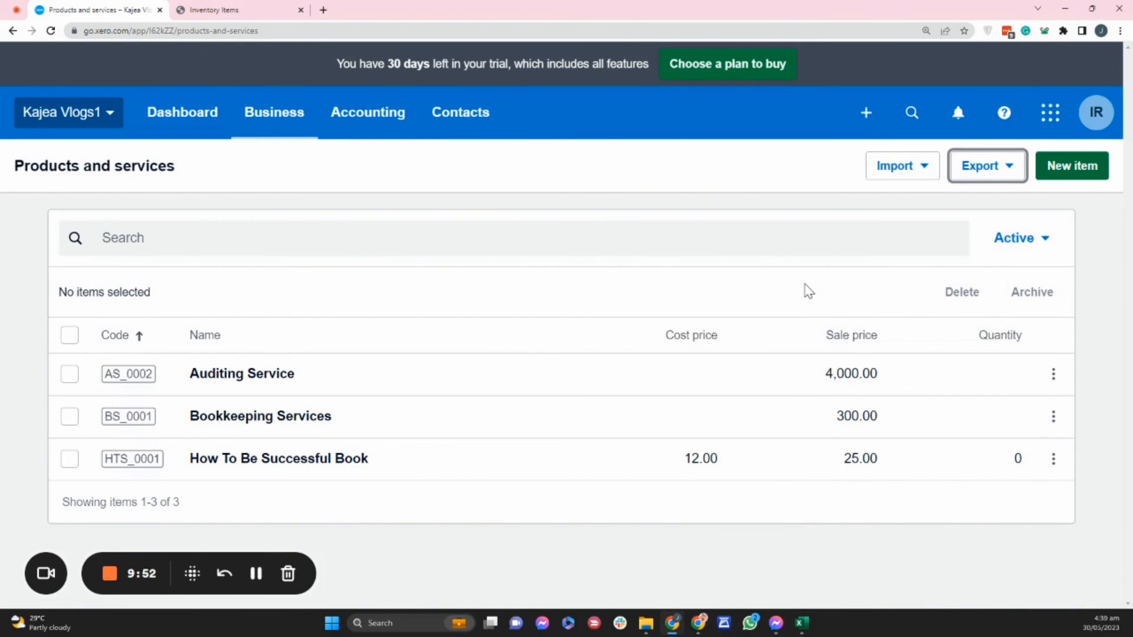
pyautogui.click(1052, 375)
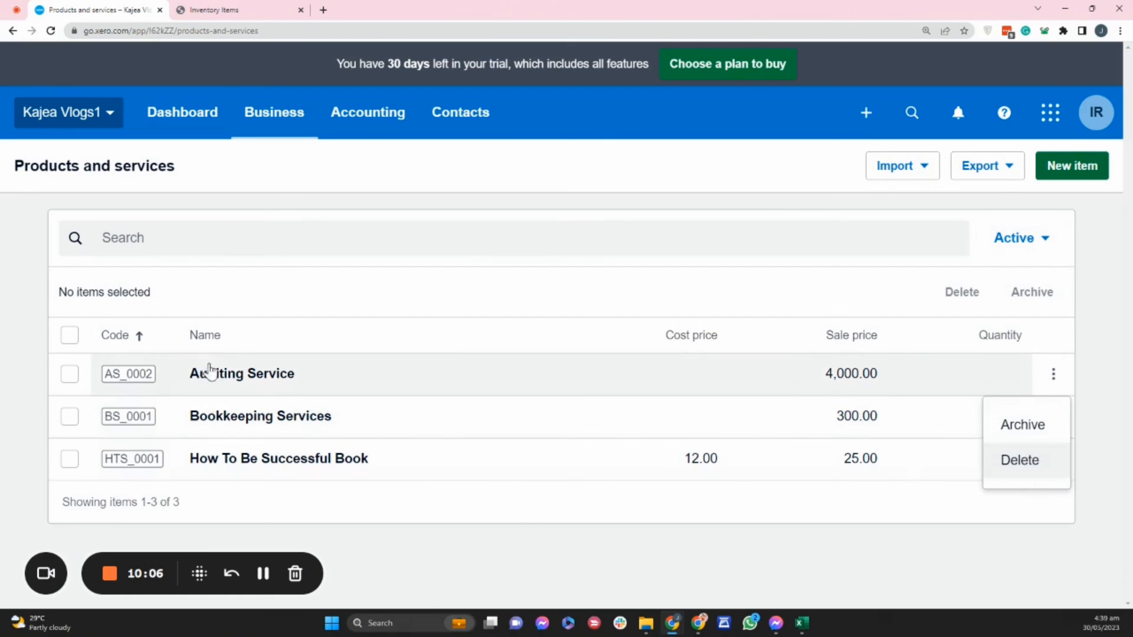
pyautogui.click(242, 375)
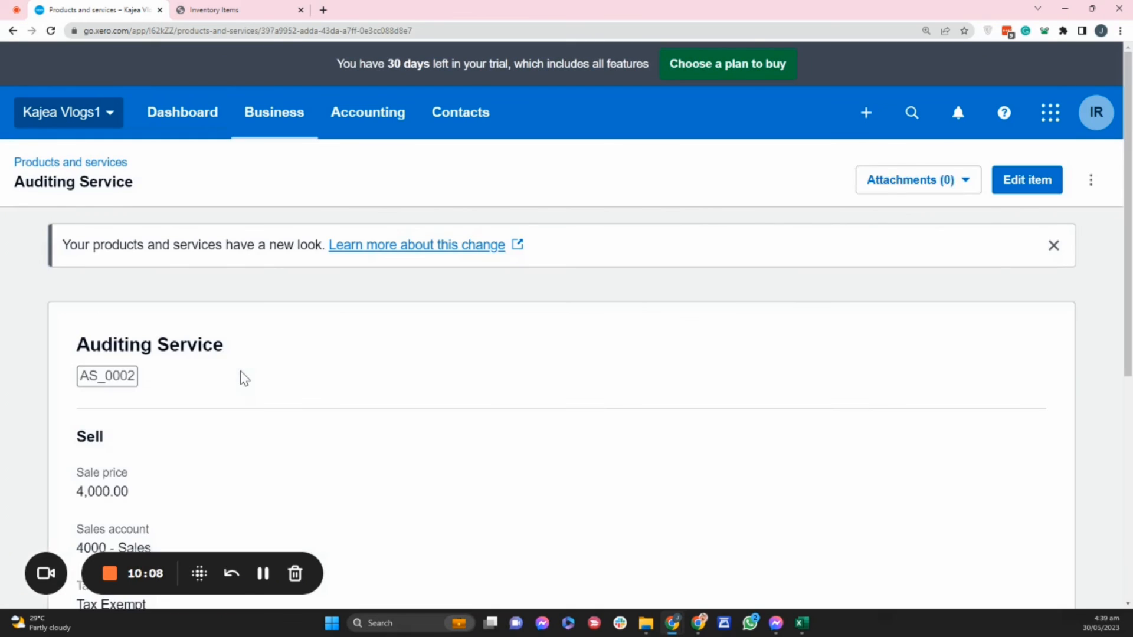
# - Dismiss the new-look notice, then set the Auditing Service item's sales account to 4300 - Service and save the item
pyautogui.click(1054, 245)
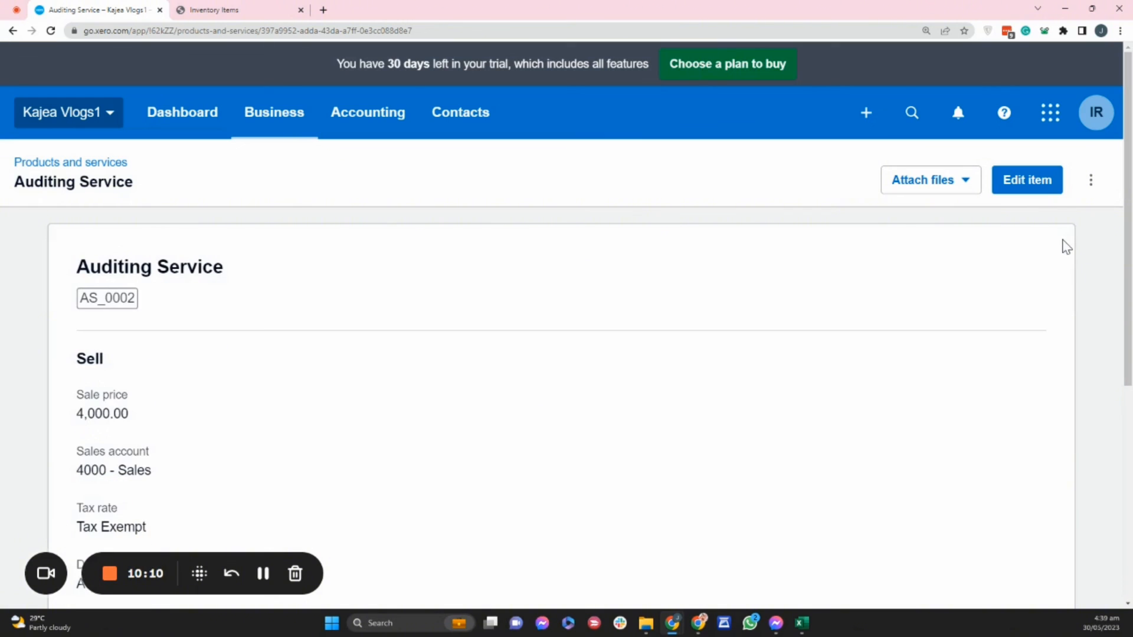
pyautogui.click(1027, 190)
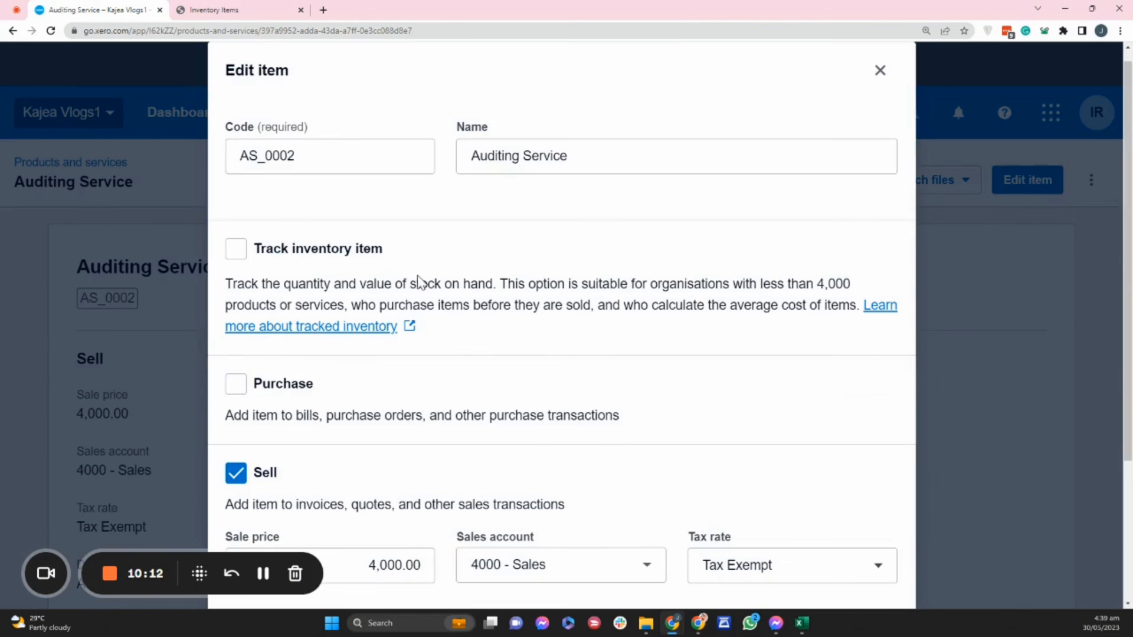
pyautogui.scroll(-3, 418, 280)
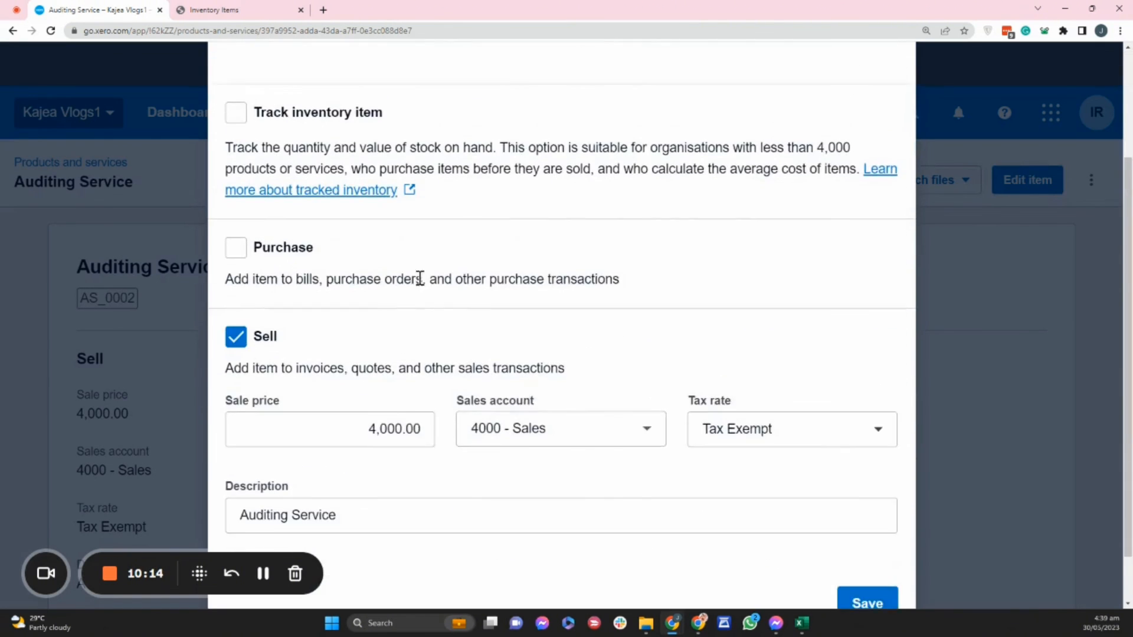
pyautogui.scroll(-1, 419, 280)
pyautogui.click(632, 369)
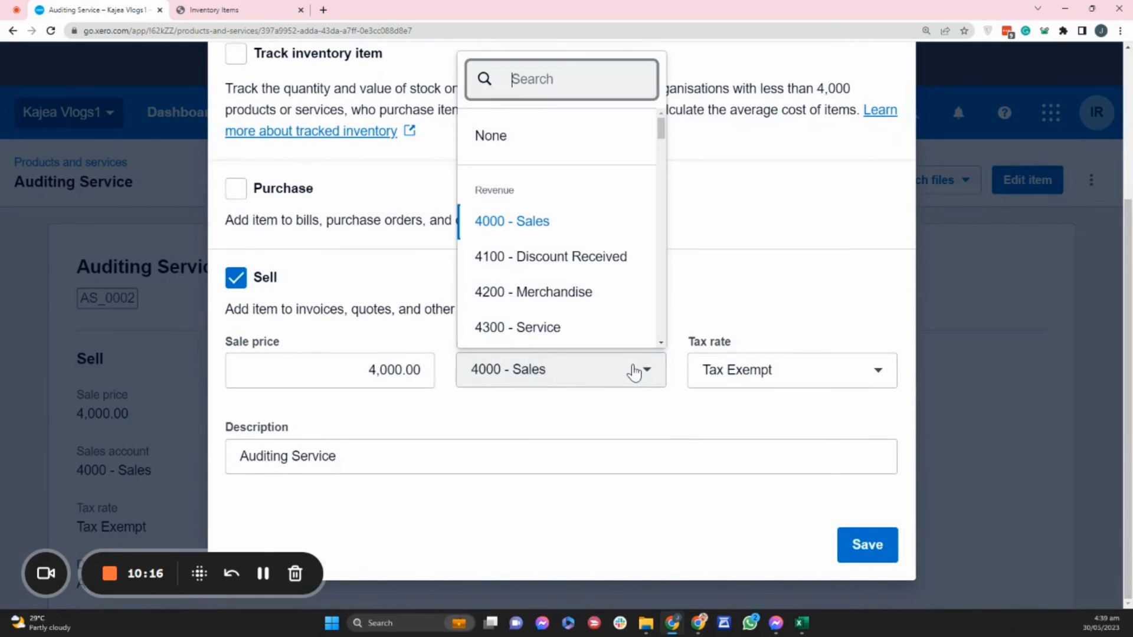
pyautogui.click(591, 335)
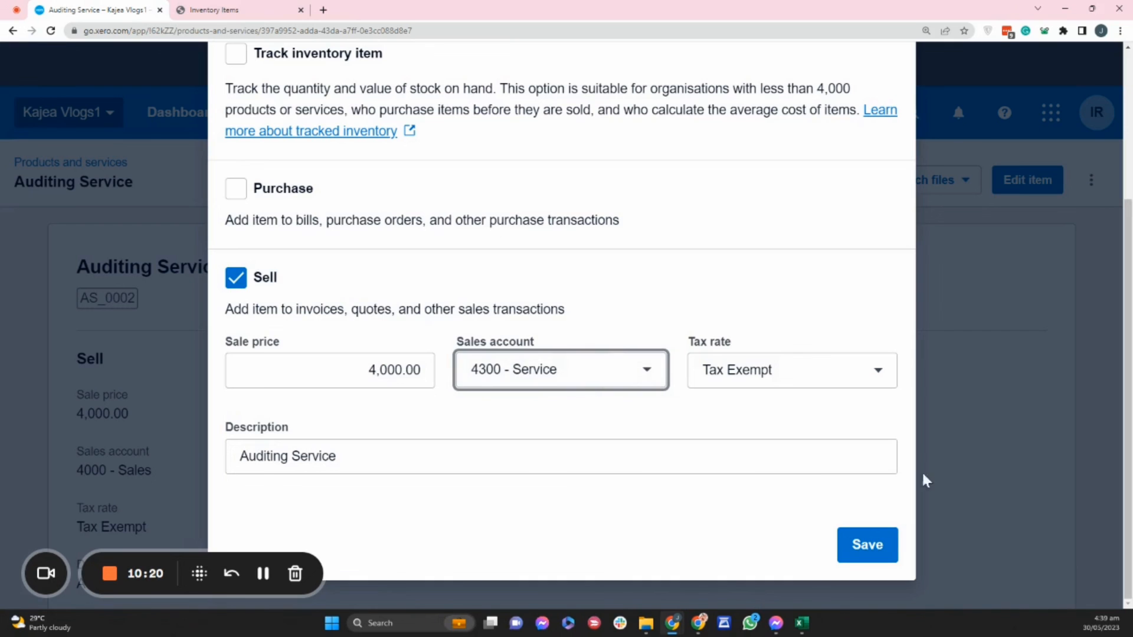
pyautogui.click(867, 545)
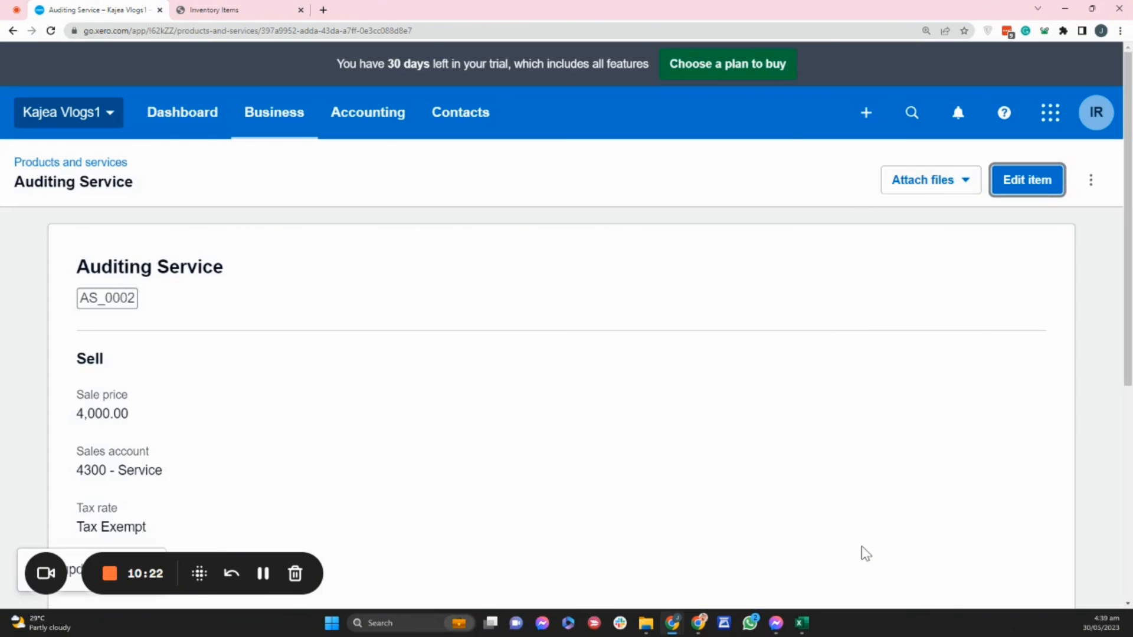
pyautogui.scroll(-4, 452, 422)
pyautogui.scroll(1, 455, 421)
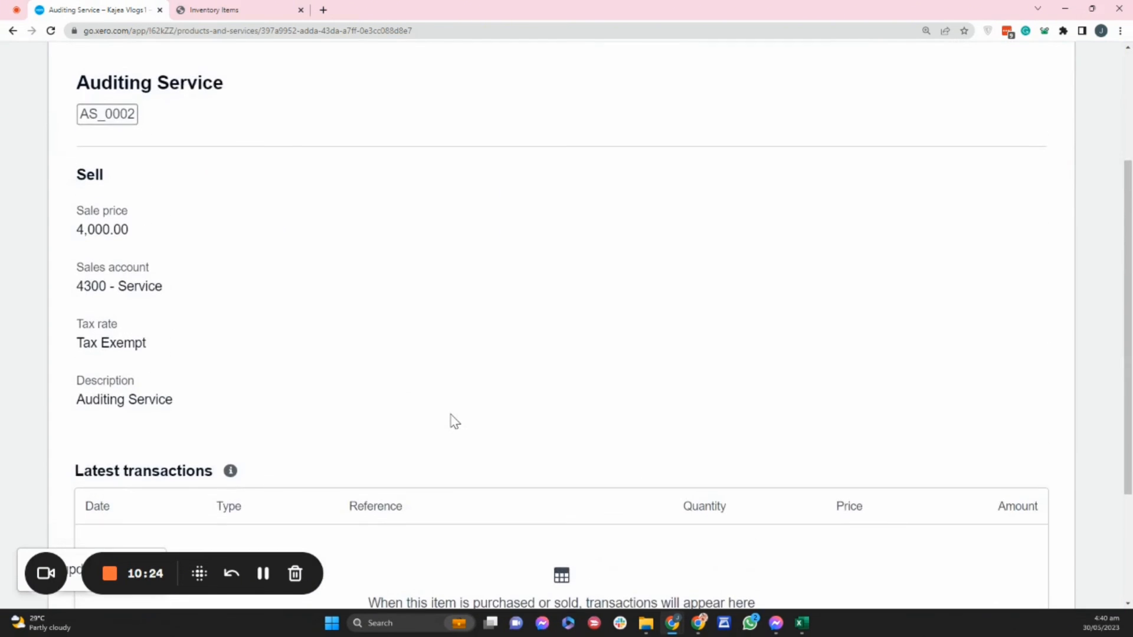
pyautogui.scroll(3, 455, 422)
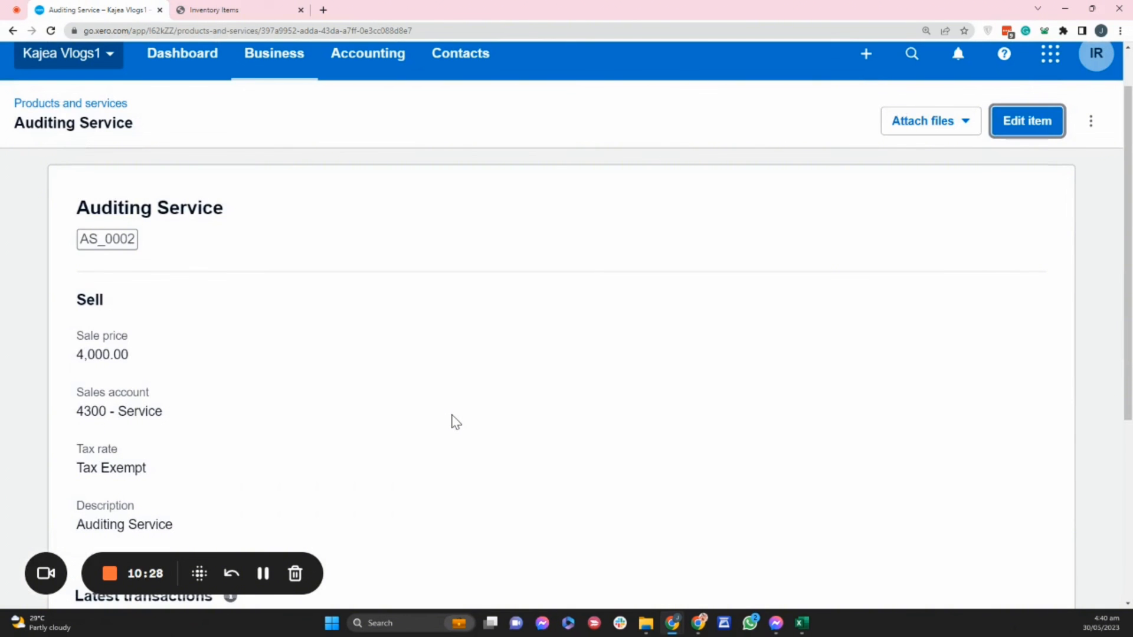
pyautogui.click(109, 573)
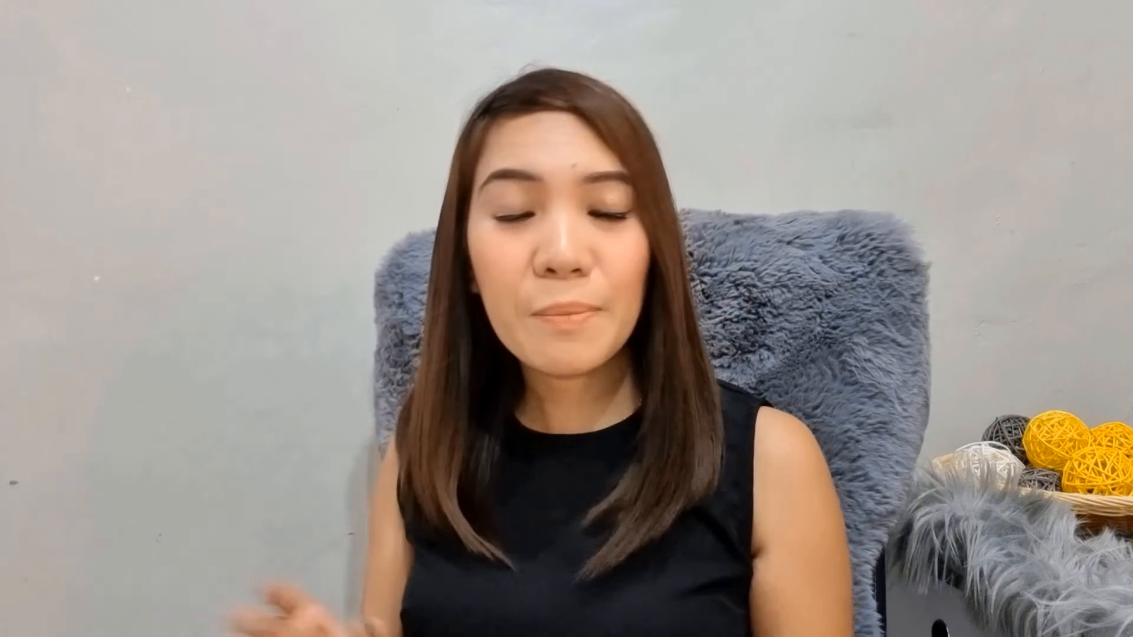